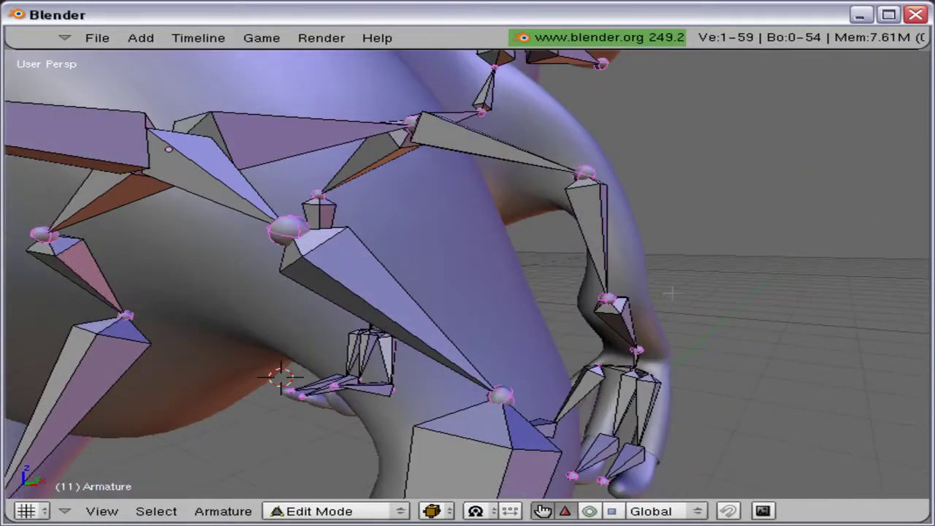
Show only layer 2 so the creature mesh is hidden, and return the armature to Edit Mode.
{"action": "key", "text": "Tab"}
{"action": "middle_click_drag", "start_coordinate": [510, 265], "coordinate": [443, 304]}
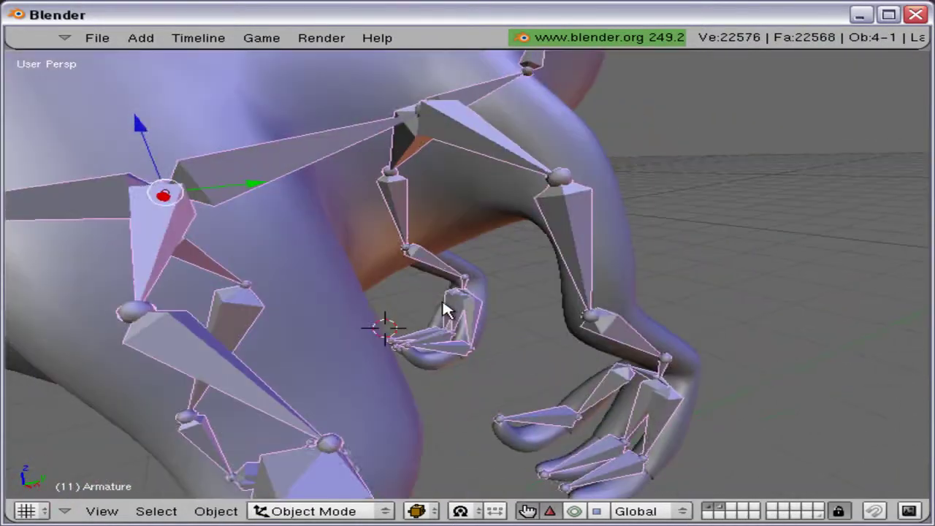
{"action": "key", "text": "1"}
{"action": "key", "text": "2"}
{"action": "middle_click_drag", "start_coordinate": [349, 389], "coordinate": [319, 132]}
{"action": "key", "text": "Tab"}
Extrude a new bone straight up along the Z axis from the spine joint at the hips.
{"action": "right_click", "coordinate": [359, 235]}
{"action": "middle_click_drag", "start_coordinate": [318, 131], "coordinate": [348, 252], "text": "shift"}
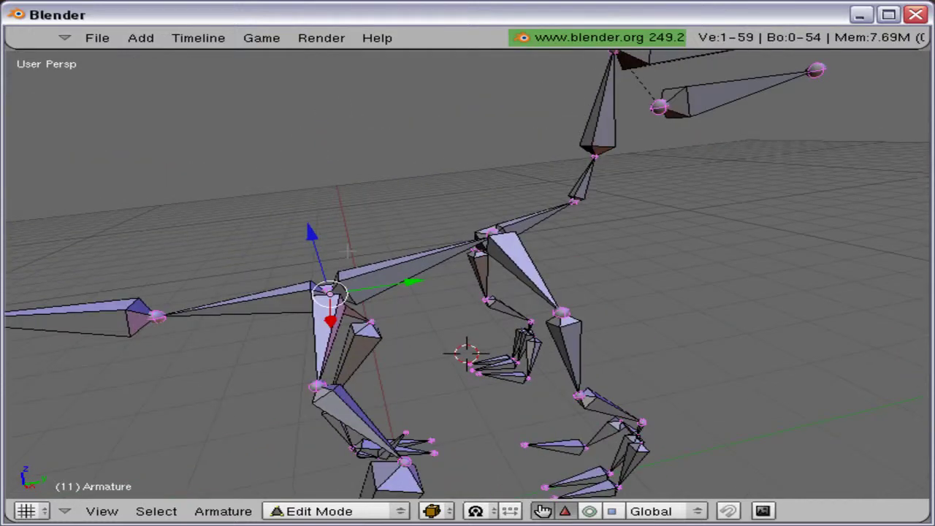
{"action": "key", "text": "e"}
{"action": "key", "text": "z"}
{"action": "scroll", "coordinate": [338, 196], "scroll_direction": "down", "scroll_amount": 1}
{"action": "left_click", "coordinate": [310, 77]}
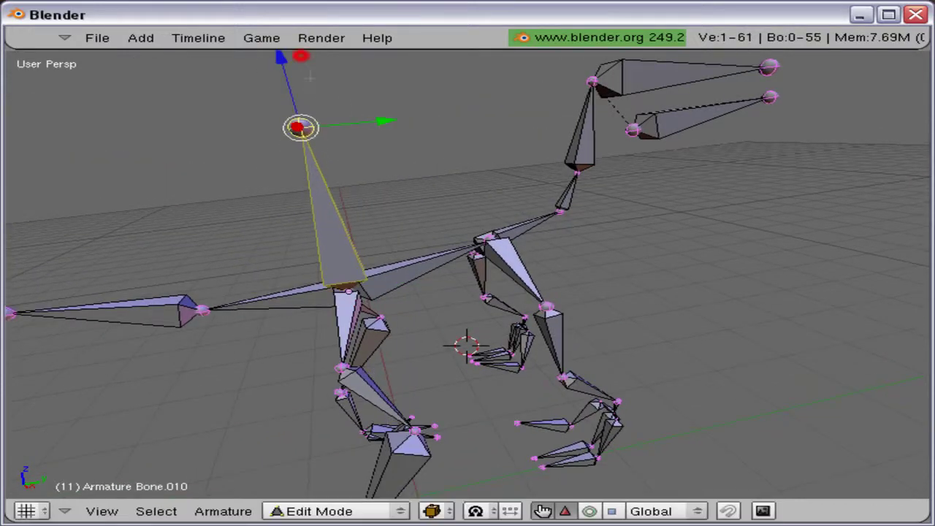
Try moving the new upright bone away from the hips.
{"action": "right_click", "coordinate": [320, 235]}
{"action": "key", "text": "g"}
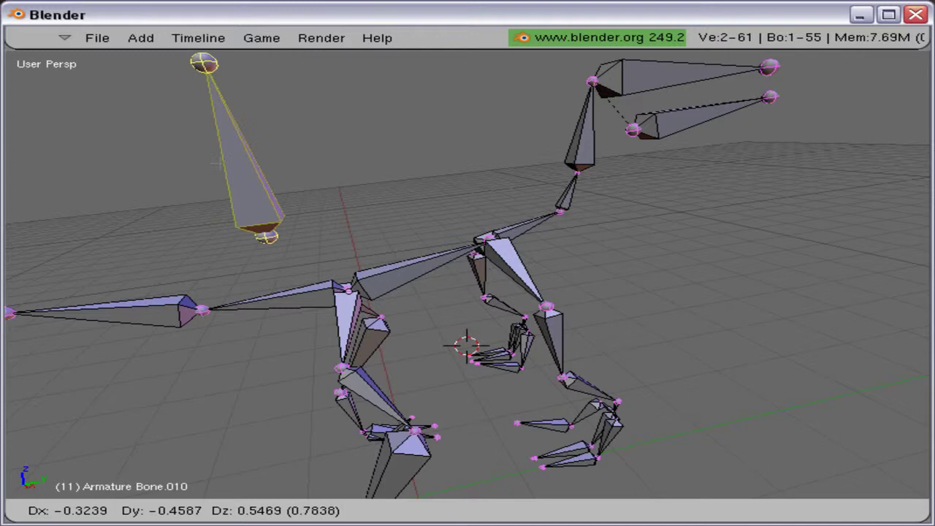
{"action": "right_click", "coordinate": [232, 226]}
In right side view, extrude mirrored heel bones backward along global Y from the rear foot joint, about 0.80 units long.
{"action": "middle_click_drag", "start_coordinate": [232, 226], "coordinate": [216, 54], "text": "shift"}
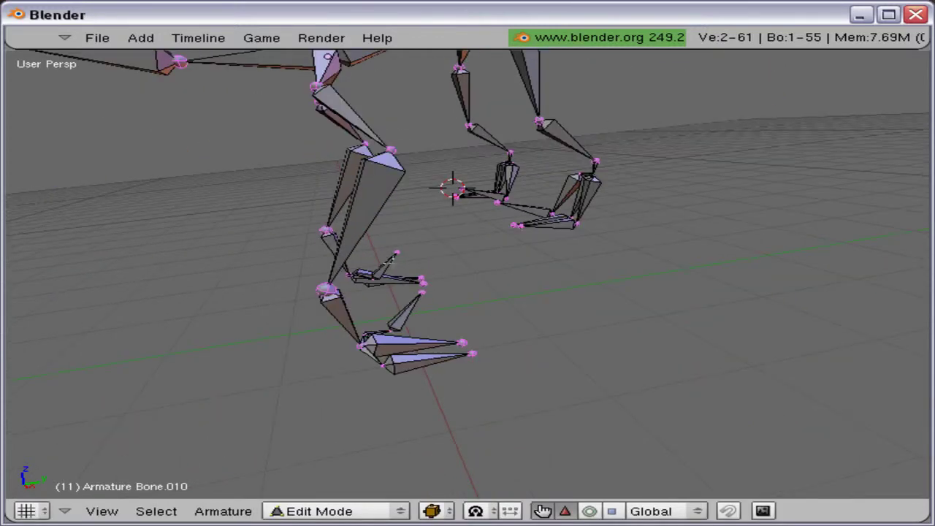
{"action": "middle_click_drag", "start_coordinate": [395, 254], "coordinate": [353, 274]}
{"action": "middle_click_drag", "start_coordinate": [353, 323], "coordinate": [357, 275]}
{"action": "right_click", "coordinate": [402, 228]}
{"action": "left_click", "coordinate": [402, 228]}
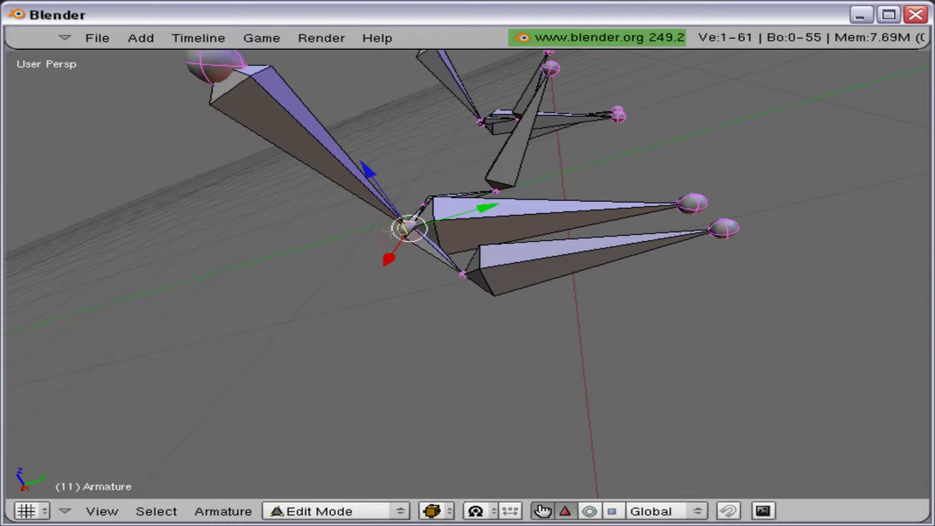
{"action": "key", "text": "KP_3"}
{"action": "key", "text": "g"}
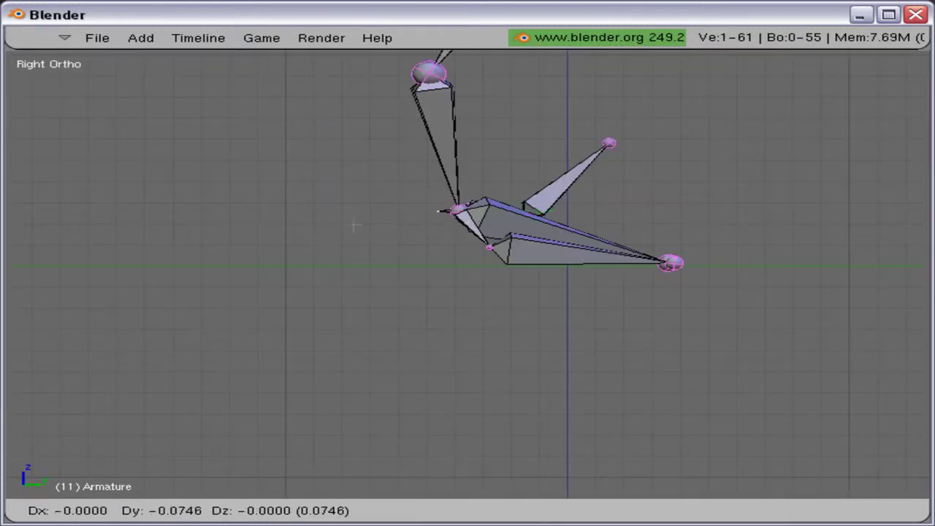
{"action": "key", "text": "z"}
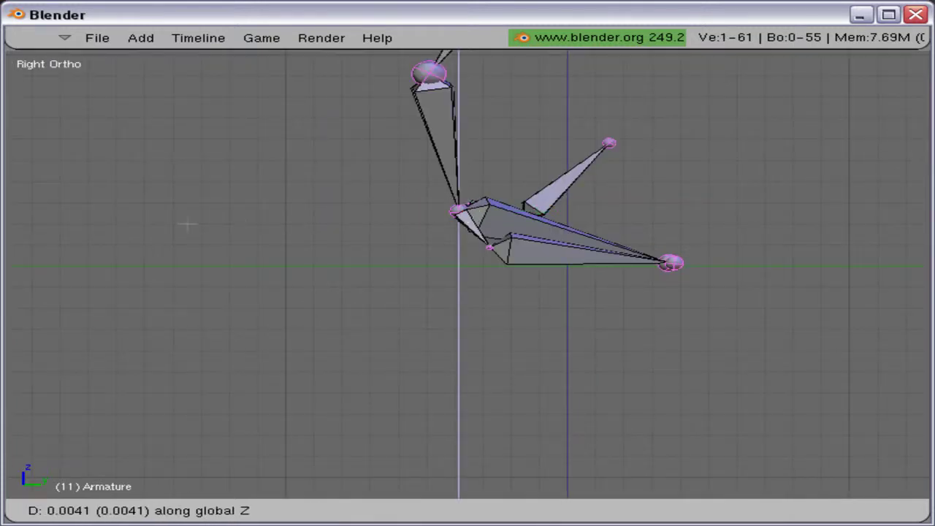
{"action": "key", "text": "y"}
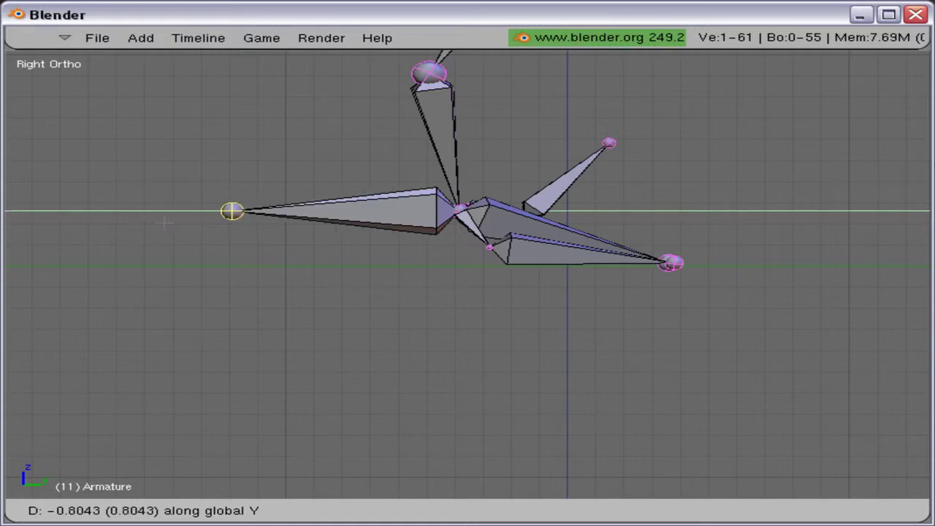
{"action": "left_click", "coordinate": [164, 223]}
{"action": "left_click", "coordinate": [161, 224]}
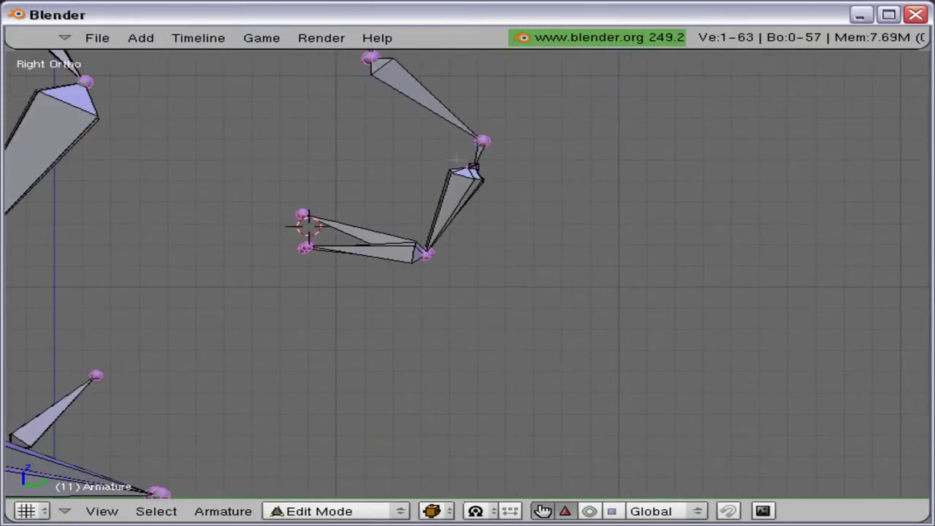
Extrude mirrored bones forward along global Y from the wrist joint of the front arms.
{"action": "right_click", "coordinate": [504, 149]}
{"action": "key", "text": "e"}
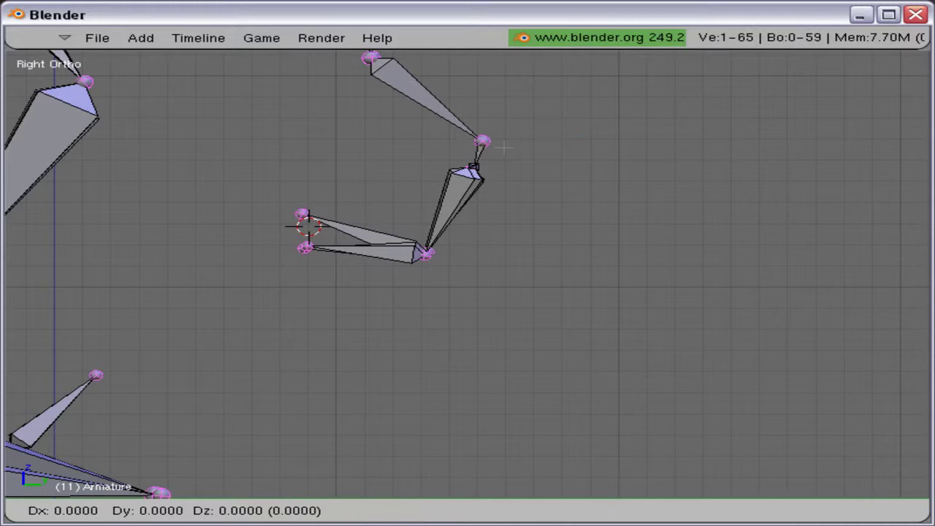
{"action": "key", "text": "x"}
{"action": "key", "text": "z"}
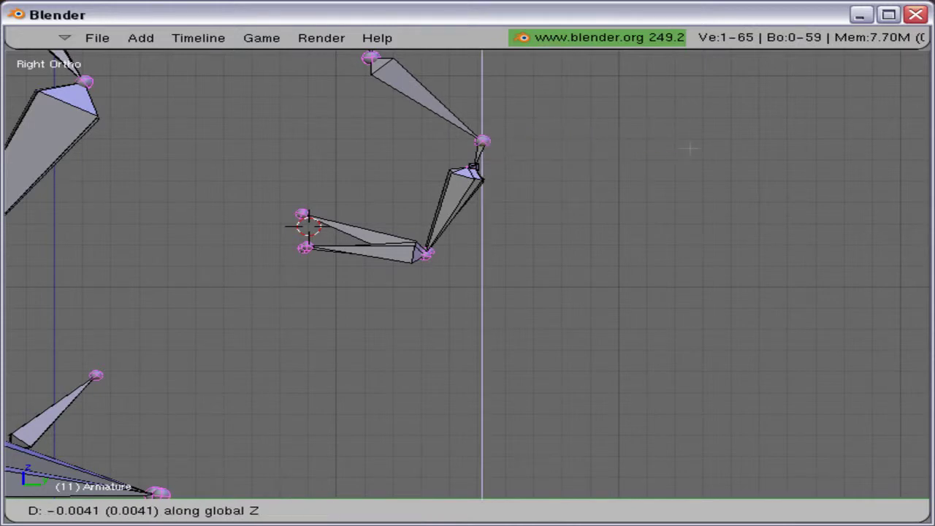
{"action": "key", "text": "y"}
{"action": "left_click", "coordinate": [711, 149]}
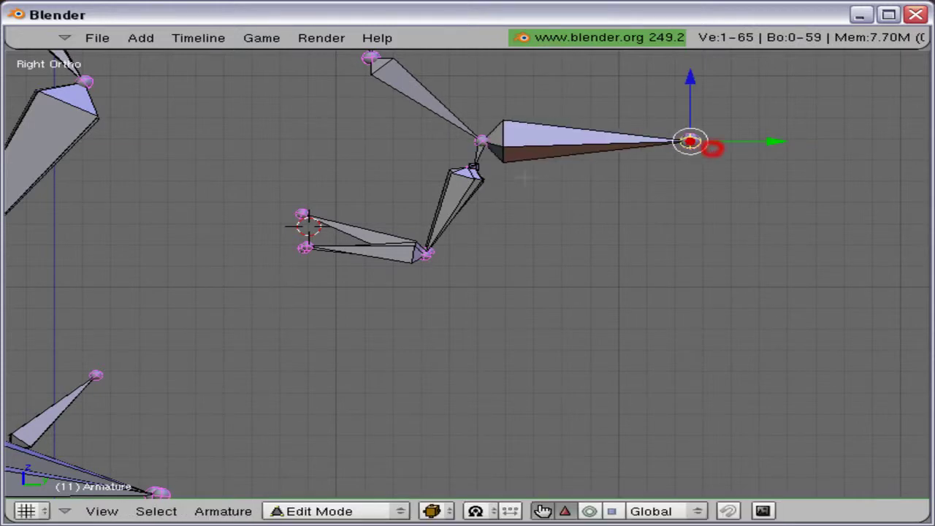
Examine the whole armature with the added hip, heel and wrist bones from several angles.
{"action": "scroll", "coordinate": [338, 236], "scroll_direction": "down", "scroll_amount": 8}
{"action": "scroll", "coordinate": [468, 274], "scroll_direction": "down", "scroll_amount": 2}
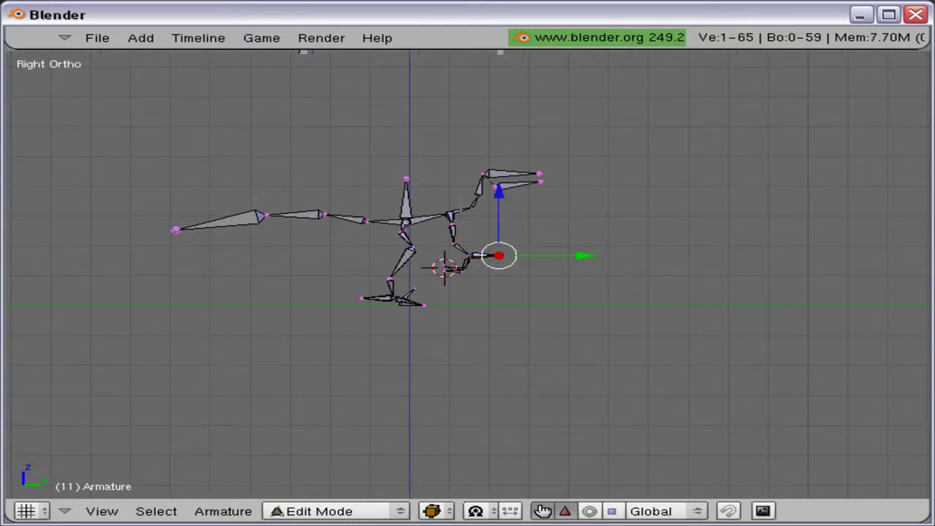
{"action": "middle_click_drag", "start_coordinate": [461, 207], "coordinate": [395, 245]}
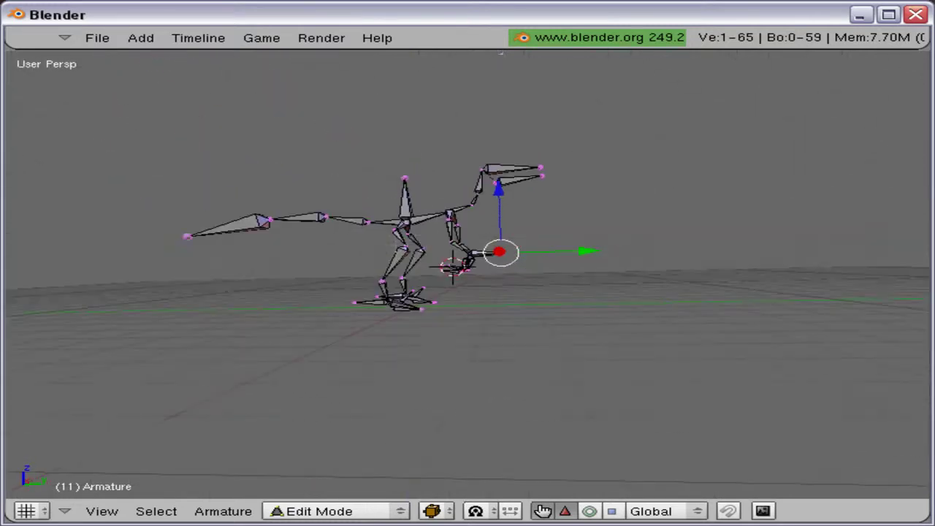
{"action": "middle_click_drag", "start_coordinate": [504, 248], "coordinate": [512, 274]}
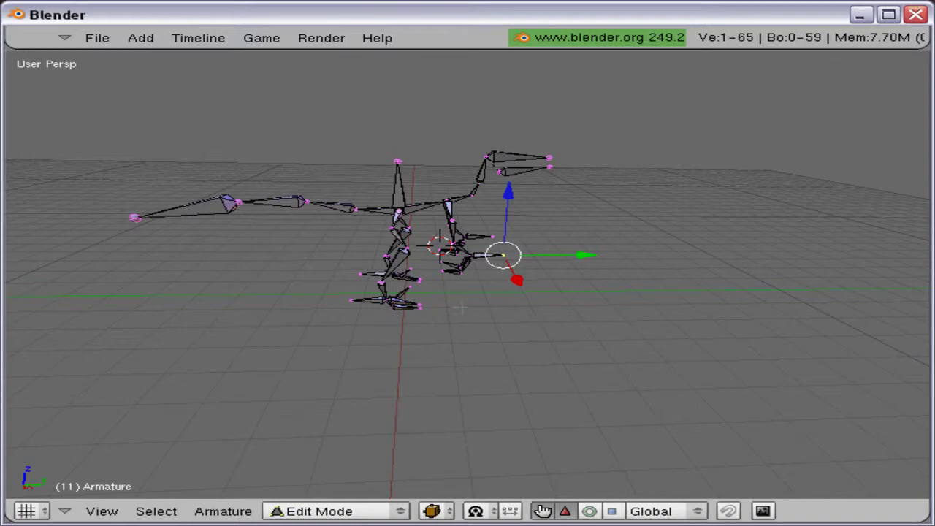
{"action": "middle_click_drag", "start_coordinate": [480, 300], "coordinate": [324, 272]}
{"action": "scroll", "coordinate": [427, 302], "scroll_direction": "up", "scroll_amount": 4}
{"action": "middle_click_drag", "start_coordinate": [390, 274], "coordinate": [581, 377]}
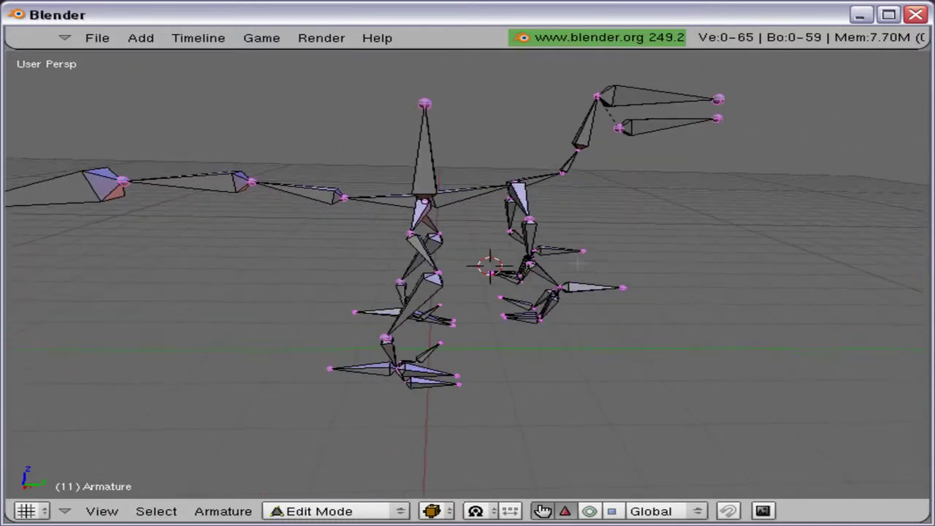
{"action": "scroll", "coordinate": [582, 378], "scroll_direction": "up", "scroll_amount": 2}
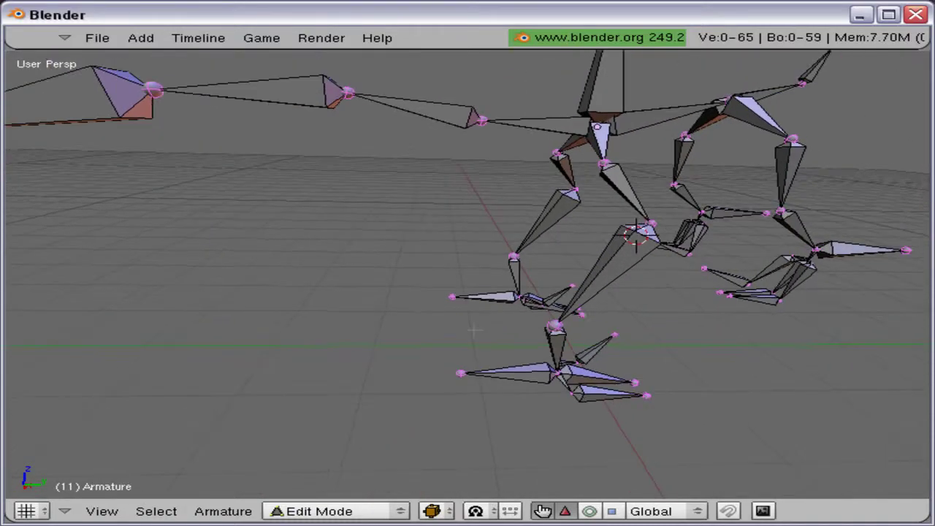
Restore the split layout with the buttons window and show the armature's editing settings in Edit Mode.
{"action": "key", "text": "ctrl+Down"}
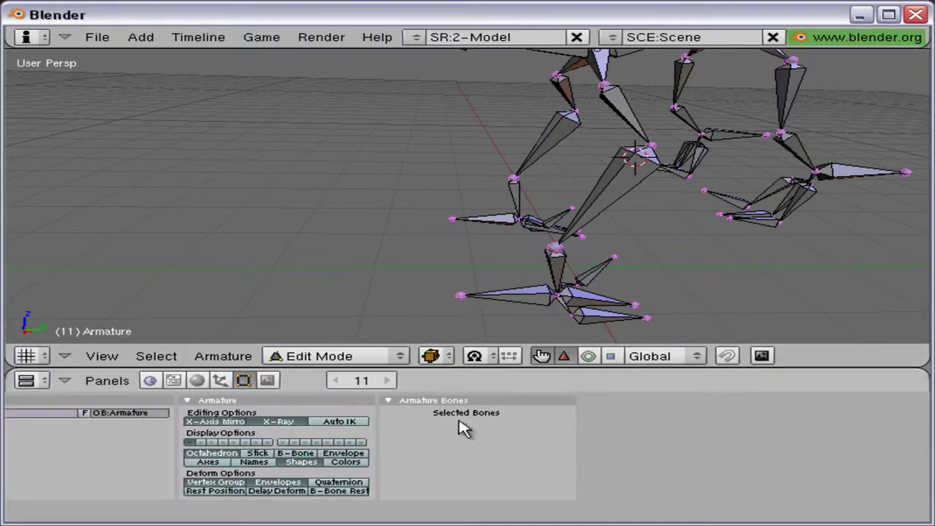
{"action": "key", "text": "Tab"}
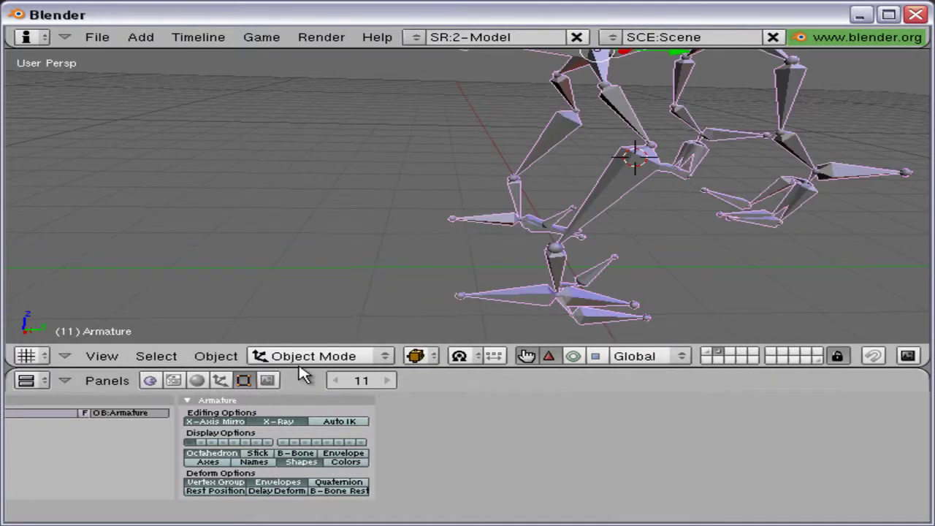
{"action": "left_click", "coordinate": [220, 380]}
{"action": "key", "text": "Tab"}
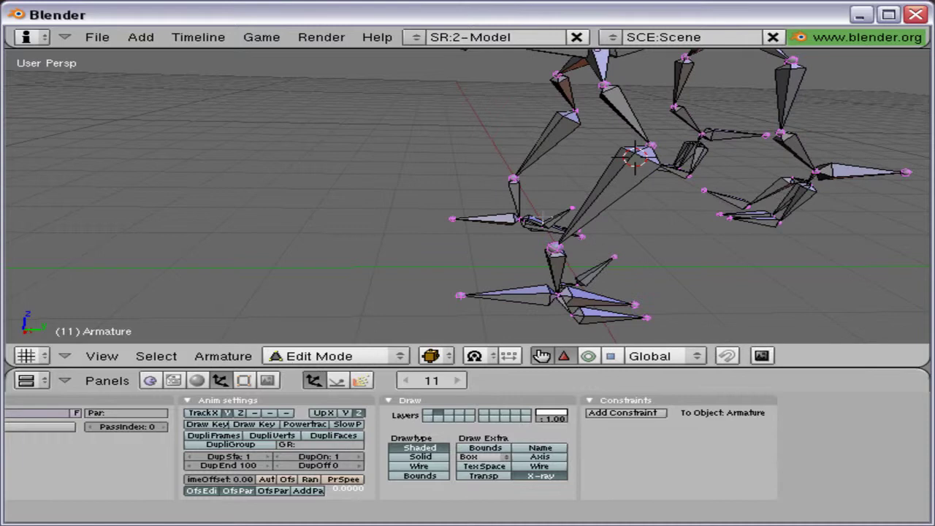
{"action": "key", "text": "Tab"}
{"action": "left_click", "coordinate": [244, 380]}
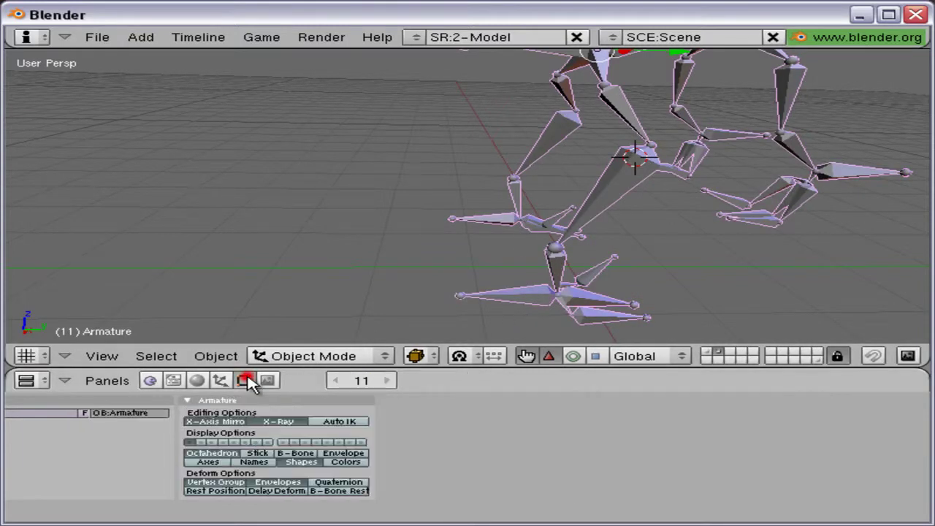
{"action": "key", "text": "Tab"}
{"action": "key", "text": "Tab"}
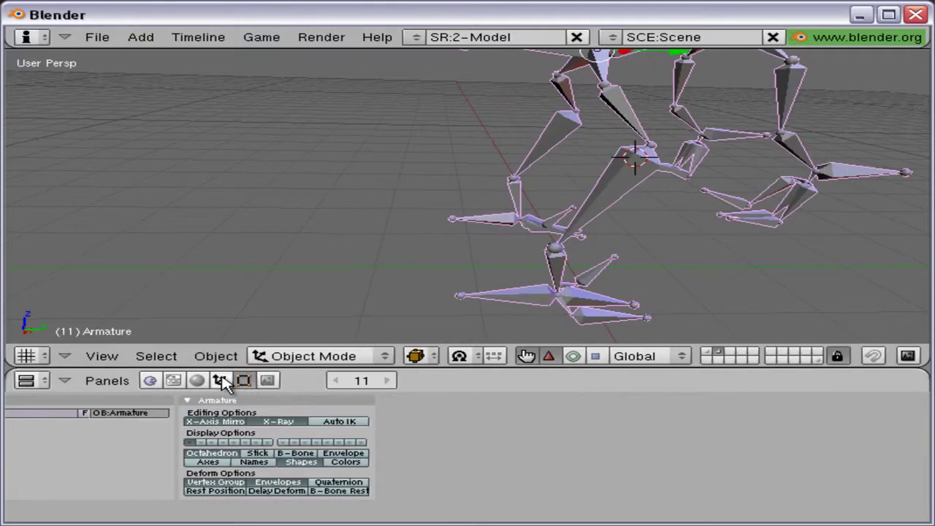
{"action": "key", "text": "Tab"}
Select the left heel bone and enlarge the Armature Bones settings until the name and parent fields are readable.
{"action": "right_click", "coordinate": [511, 292]}
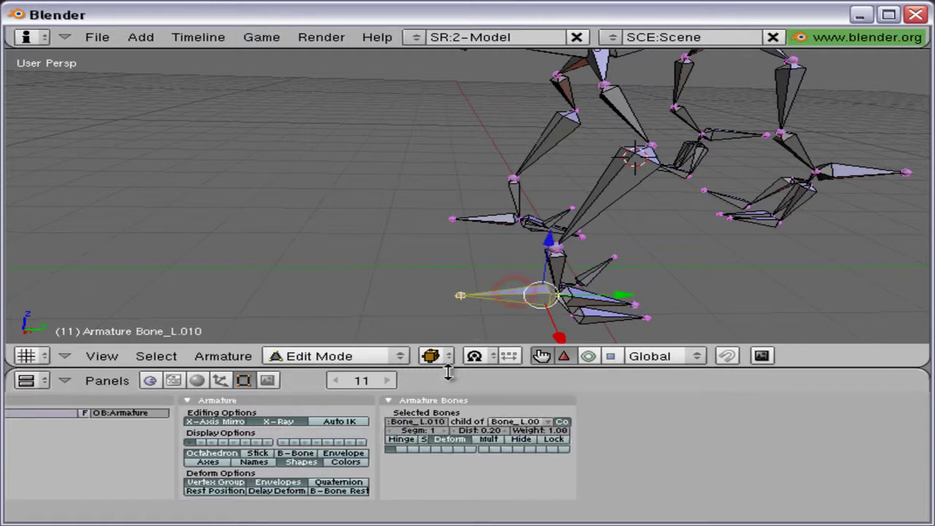
{"action": "scroll", "coordinate": [471, 406], "scroll_direction": "down", "scroll_amount": 1}
{"action": "scroll", "coordinate": [472, 406], "scroll_direction": "up", "scroll_amount": 5, "text": "ctrl"}
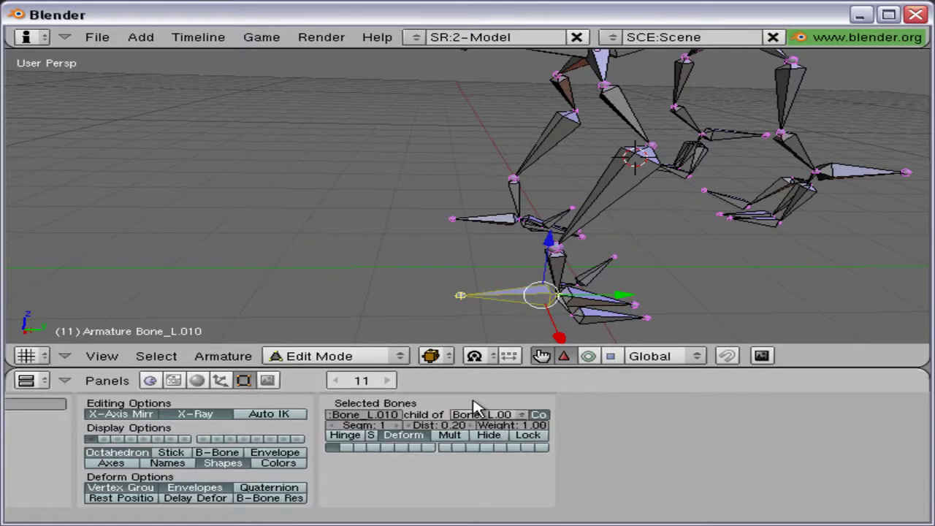
{"action": "scroll", "coordinate": [424, 467], "scroll_direction": "up", "scroll_amount": 2, "text": "ctrl"}
{"action": "middle_click_drag", "start_coordinate": [421, 474], "coordinate": [460, 524]}
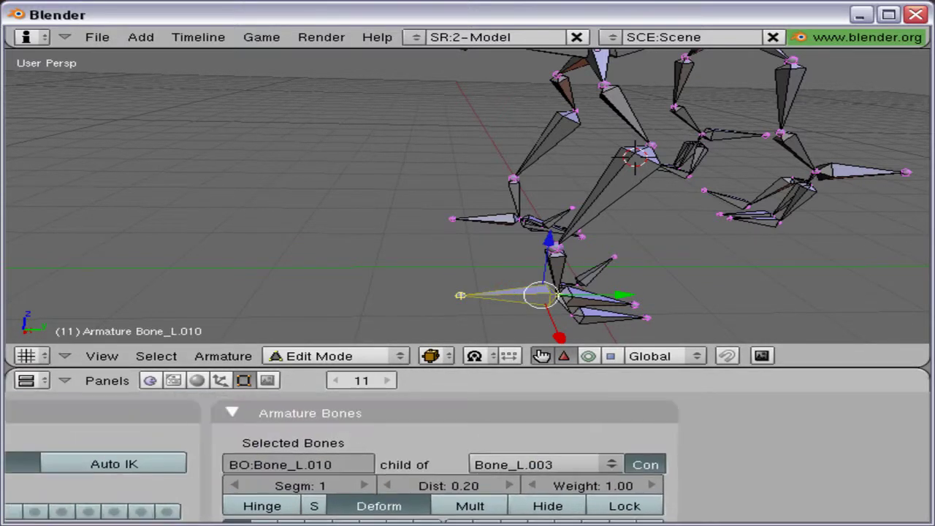
{"action": "middle_click_drag", "start_coordinate": [416, 445], "coordinate": [559, 406]}
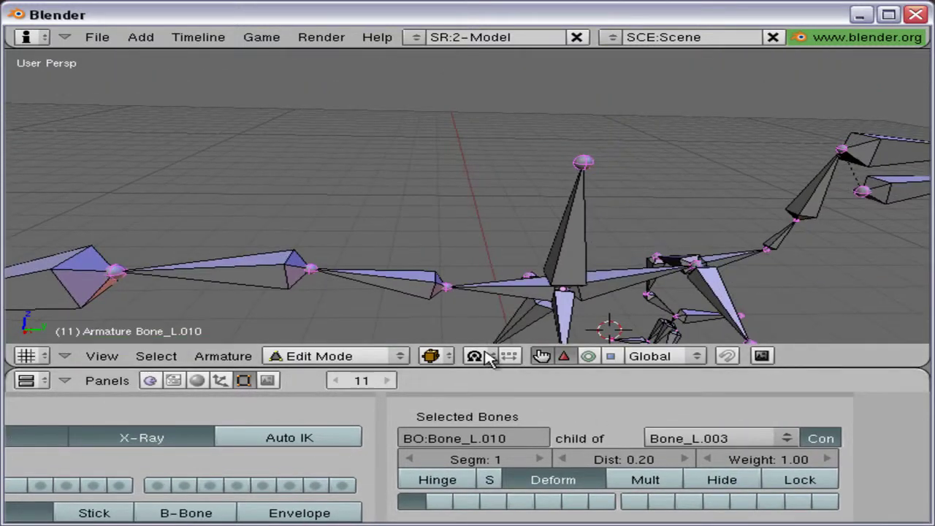
Rename the upright bone above the hips to MASTER.
{"action": "scroll", "coordinate": [468, 453], "scroll_direction": "down", "scroll_amount": 1}
{"action": "right_click", "coordinate": [574, 223]}
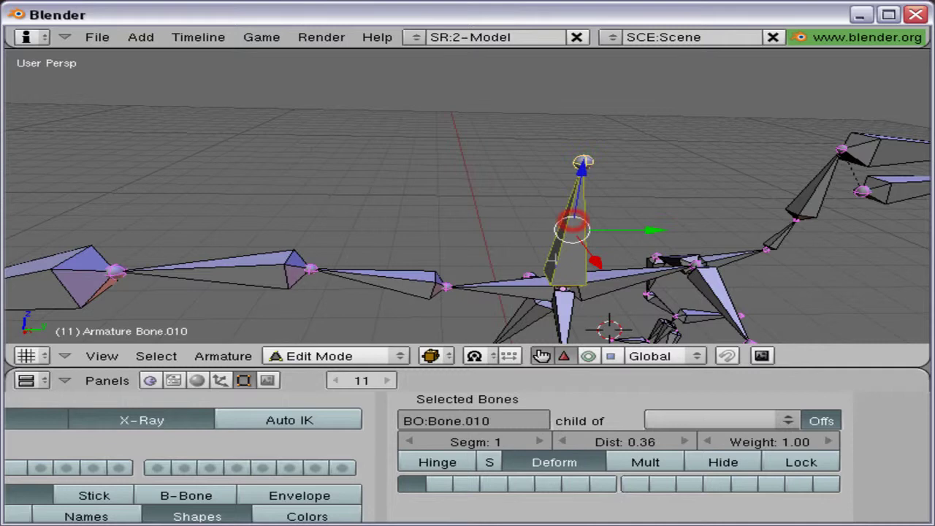
{"action": "left_click", "coordinate": [488, 423]}
{"action": "type", "text": "M"}
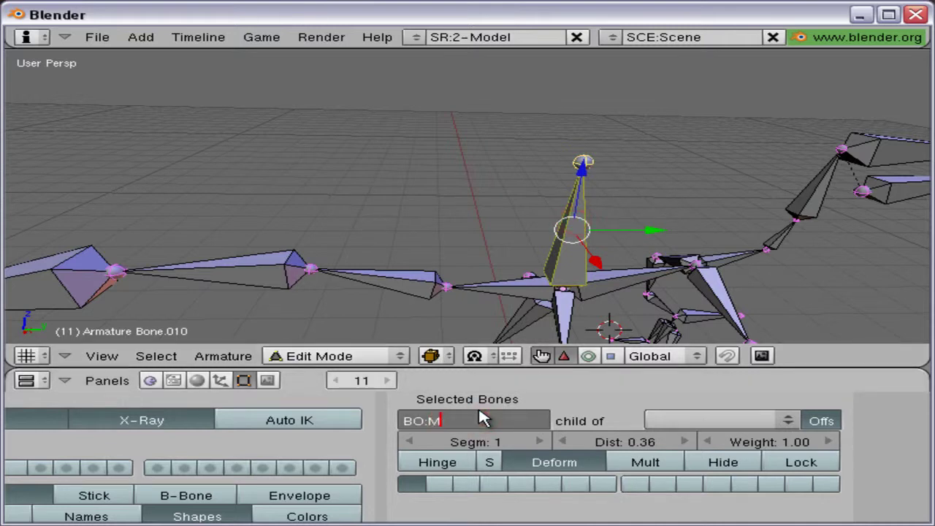
{"action": "type", "text": "ASTER"}
{"action": "key", "text": "Return"}
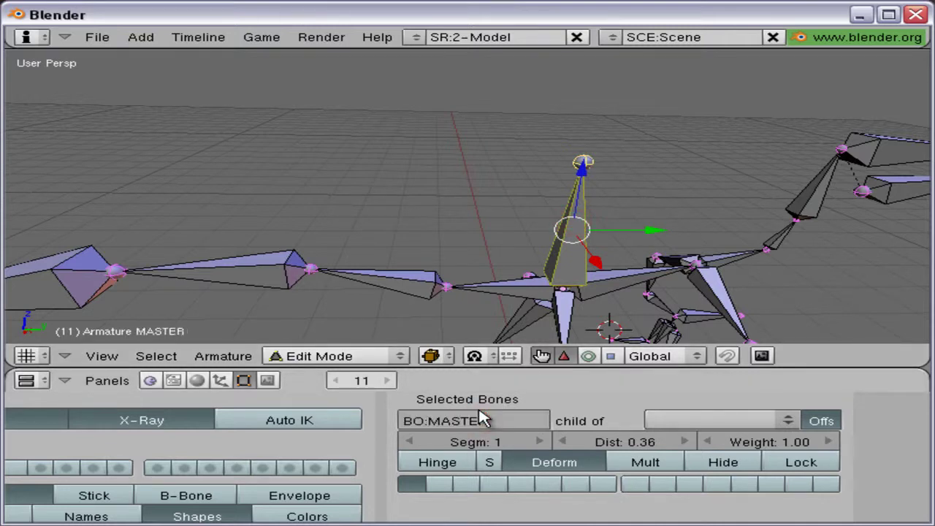
Rename the heel bone Bone_R.010 to Feeth.L_M and copy that name to the clipboard.
{"action": "middle_click_drag", "start_coordinate": [487, 296], "coordinate": [444, 47]}
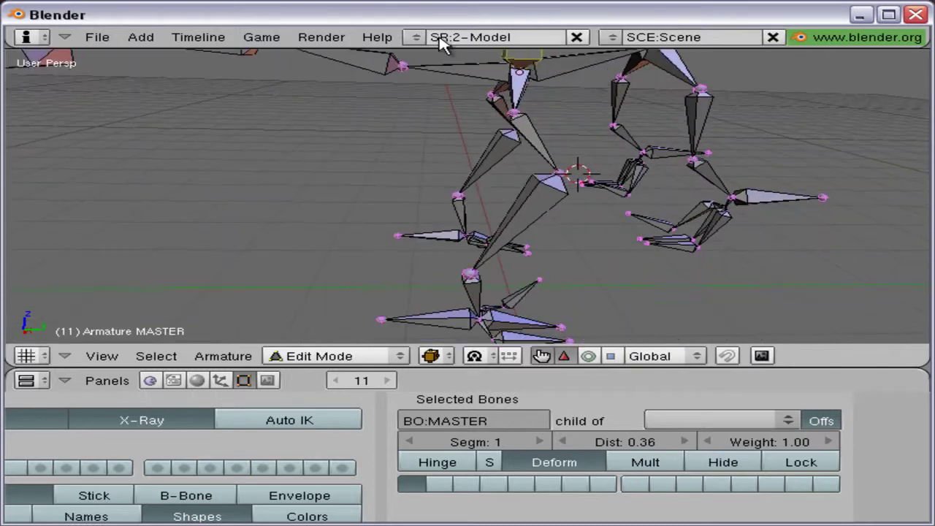
{"action": "right_click", "coordinate": [435, 235]}
{"action": "middle_click_drag", "start_coordinate": [436, 234], "coordinate": [511, 242]}
{"action": "left_click", "coordinate": [515, 425]}
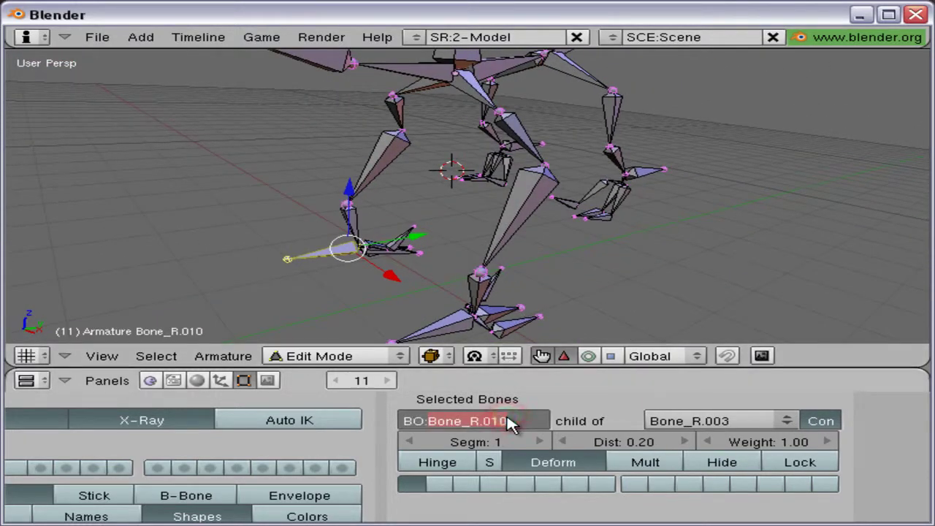
{"action": "type", "text": "Feeth.L_M"}
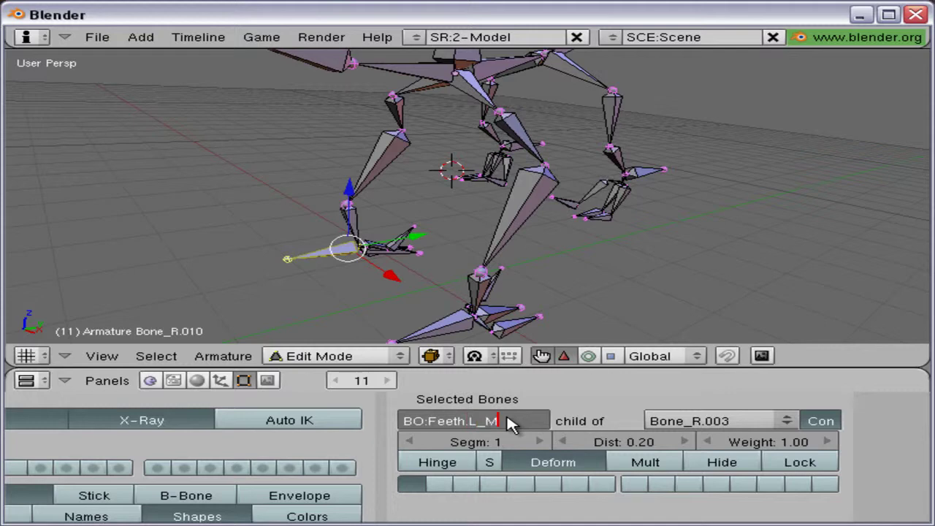
{"action": "key", "text": "ctrl+a"}
{"action": "key", "text": "ctrl+c"}
{"action": "key", "text": "Return"}
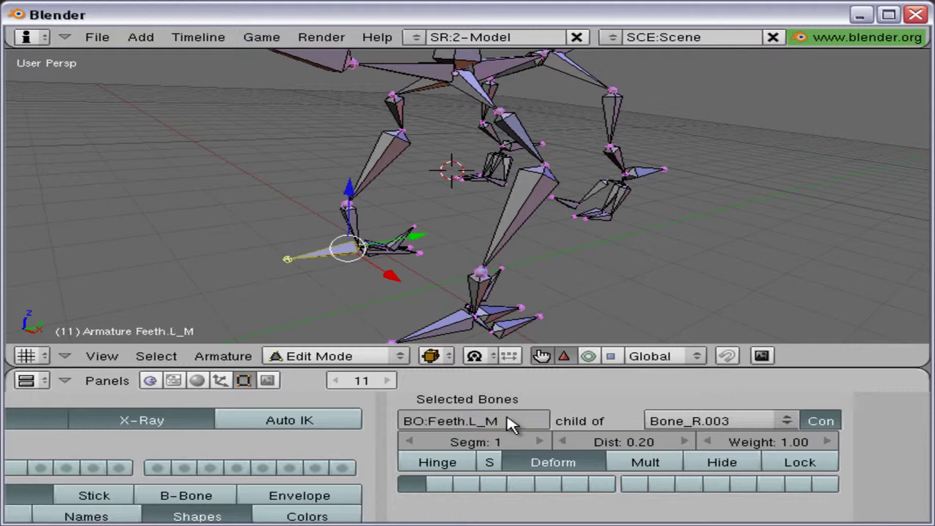
Rename the heel bone Bone_L.010 to Feeth.R_M, reusing the copied name with the side letter changed to R.
{"action": "right_click", "coordinate": [448, 324]}
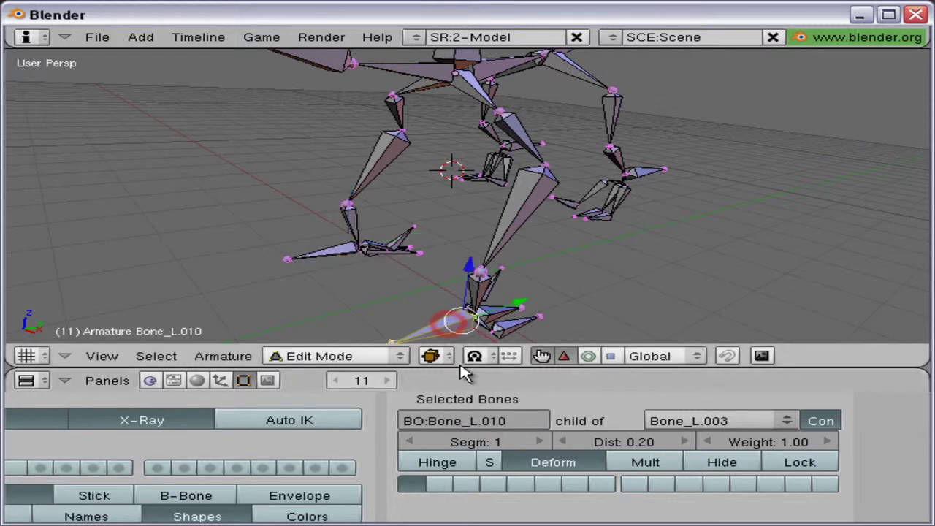
{"action": "left_click", "coordinate": [501, 428]}
{"action": "key", "text": "ctrl+v"}
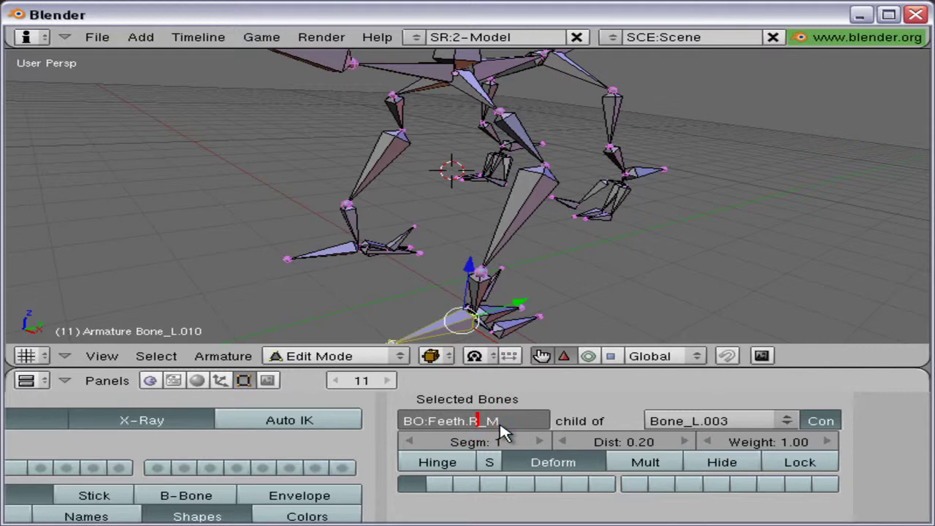
{"action": "key", "text": "Return"}
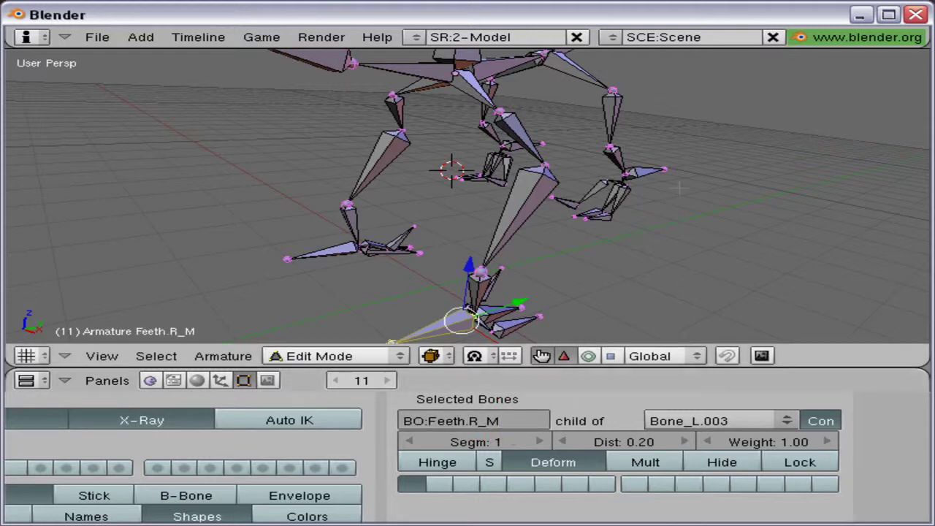
Rename the wrist control bone Bone.004_R.012 to Hand.L_M and copy that name to the clipboard.
{"action": "middle_click_drag", "start_coordinate": [679, 188], "coordinate": [520, 225]}
{"action": "right_click", "coordinate": [452, 194]}
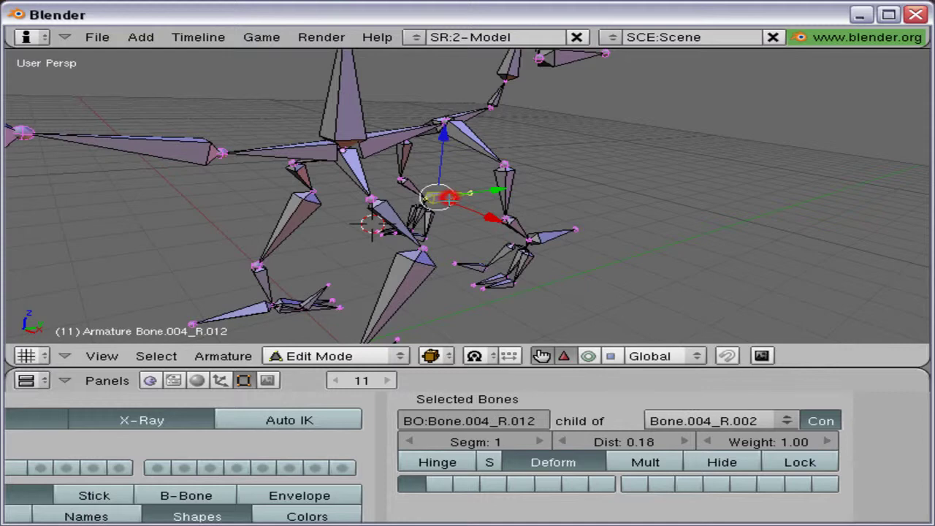
{"action": "left_click", "coordinate": [546, 415]}
{"action": "type", "text": "Hand.L_M"}
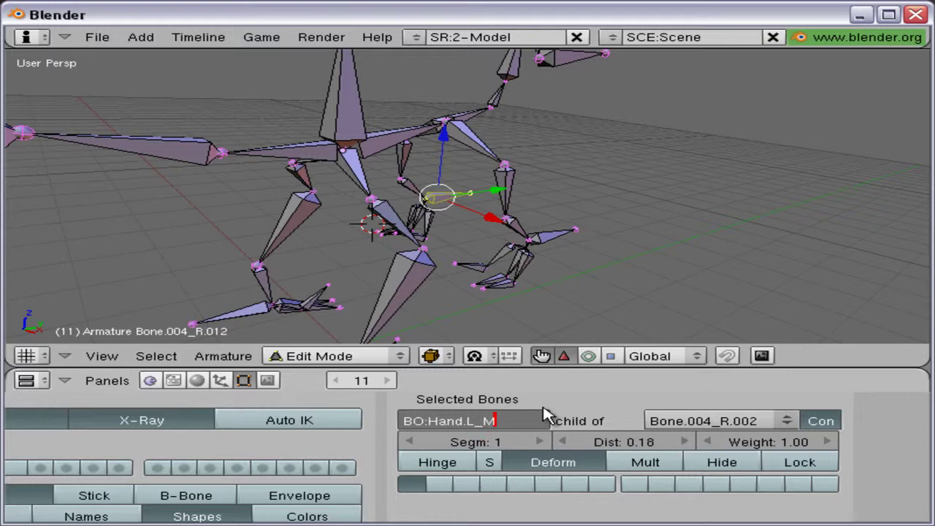
{"action": "key", "text": "ctrl+a"}
{"action": "key", "text": "ctrl+c"}
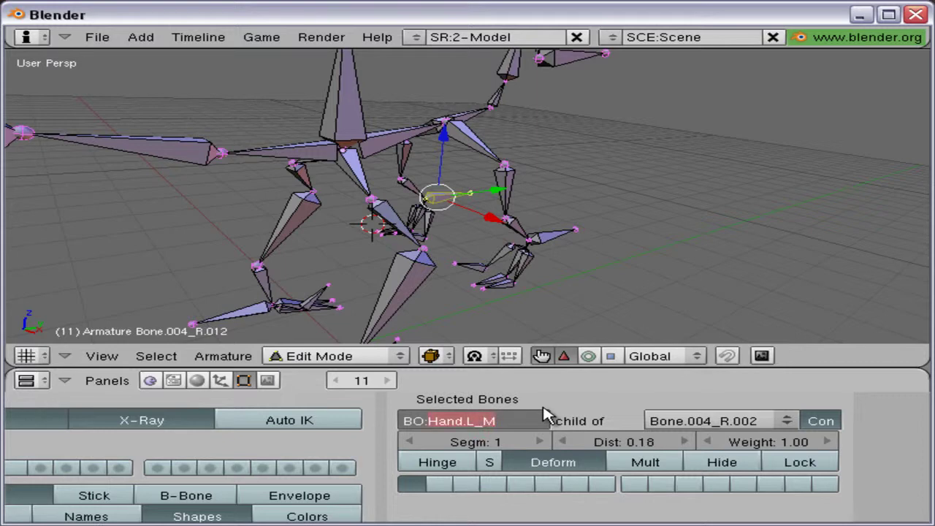
{"action": "key", "text": "Return"}
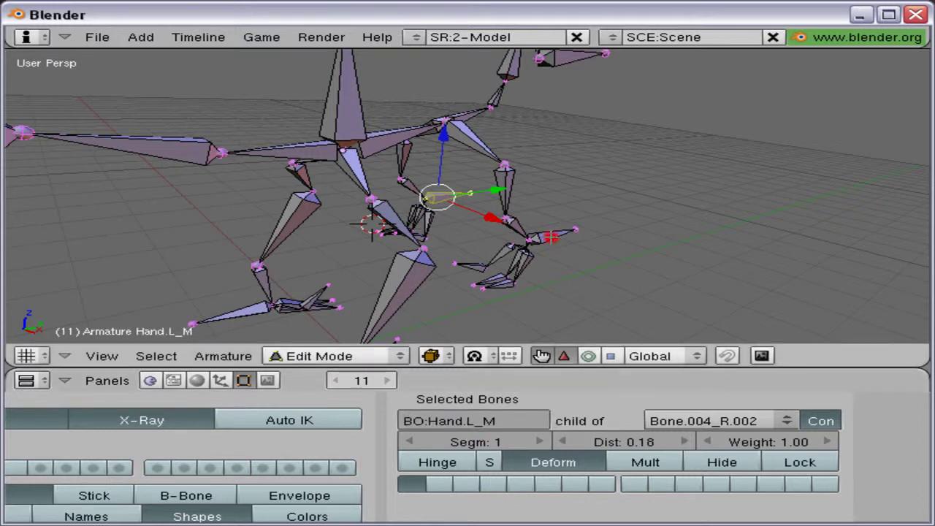
Rename the opposite wrist control bone Bone.004_L.012 to Hand.R_M, reusing the copied name.
{"action": "right_click", "coordinate": [552, 236]}
{"action": "left_click", "coordinate": [526, 419]}
{"action": "key", "text": "ctrl+v"}
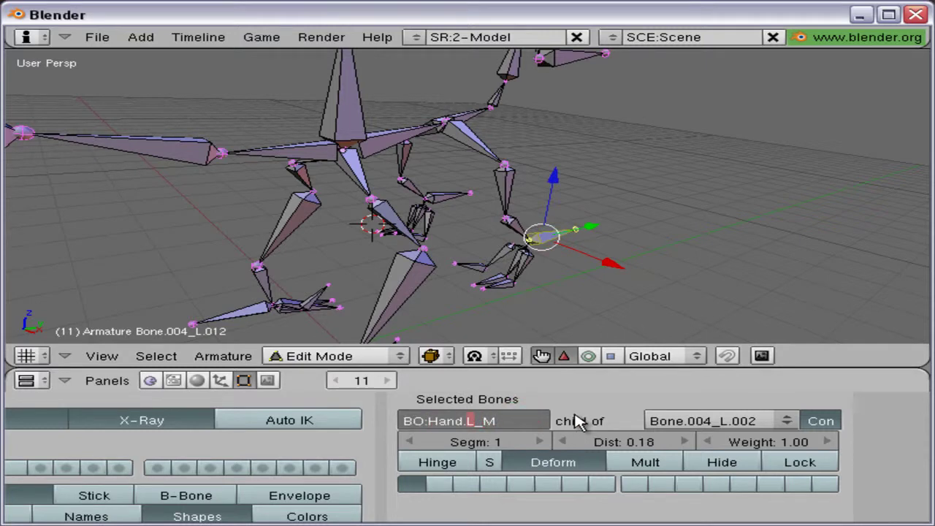
{"action": "key", "text": "Return"}
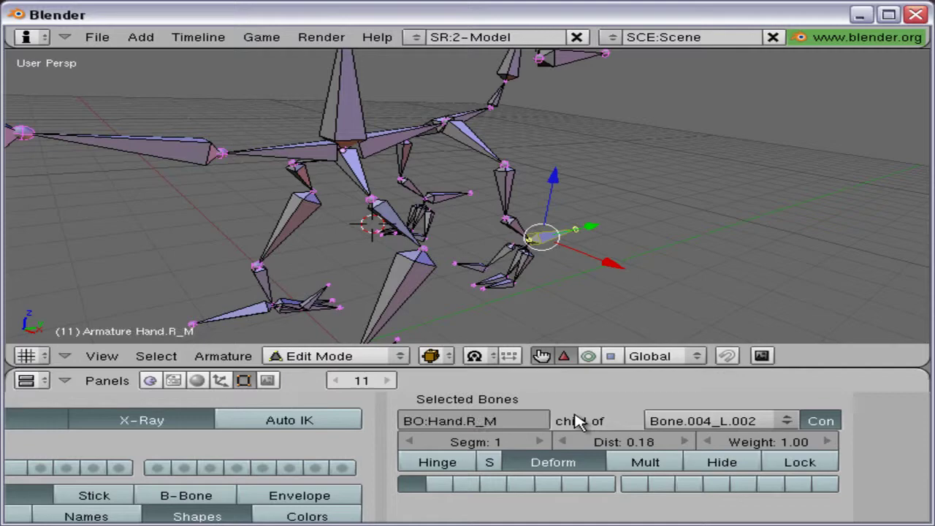
Select the tail bone just behind the hips and display the creature's mesh layer together with the armature.
{"action": "middle_click_drag", "start_coordinate": [442, 243], "coordinate": [286, 251]}
{"action": "middle_click_drag", "start_coordinate": [358, 168], "coordinate": [406, 216], "text": "shift"}
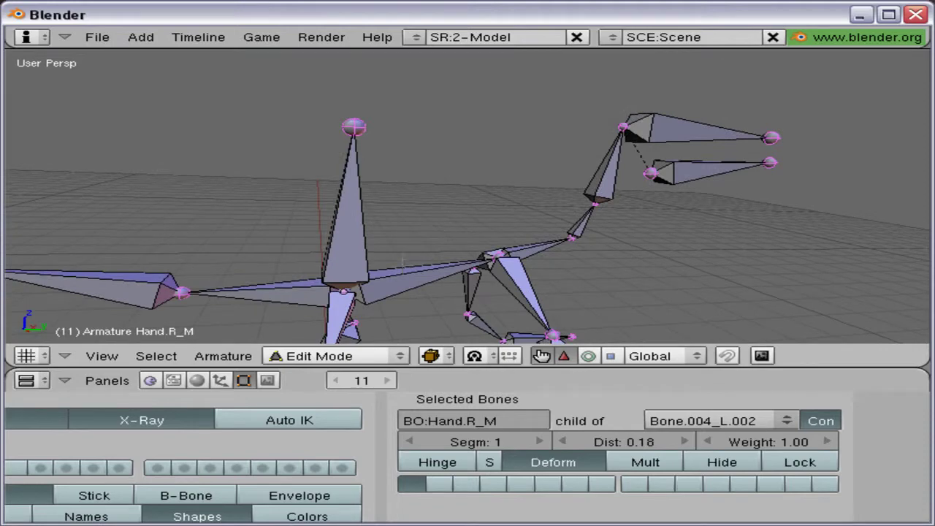
{"action": "middle_click_drag", "start_coordinate": [402, 260], "coordinate": [415, 191]}
{"action": "right_click", "coordinate": [345, 154]}
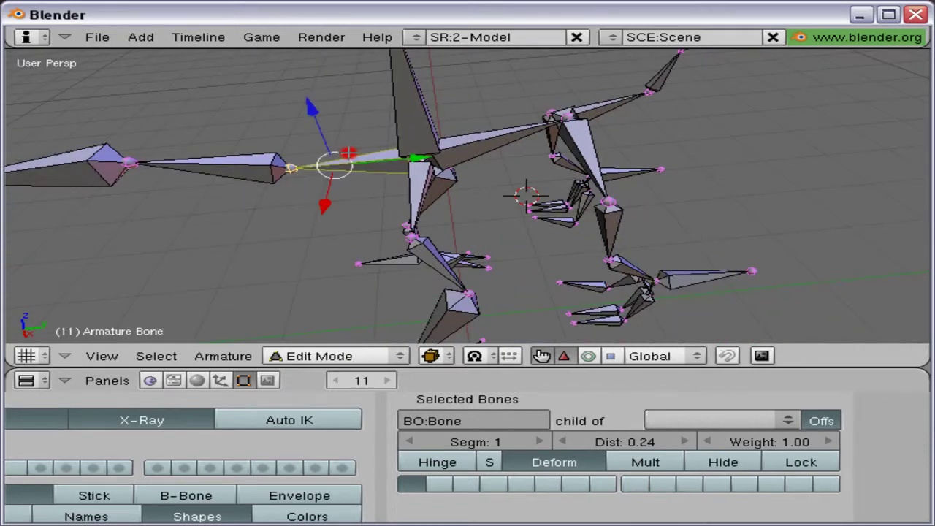
{"action": "middle_click_drag", "start_coordinate": [344, 237], "coordinate": [570, 199], "text": "shift"}
{"action": "key", "text": "shift+1"}
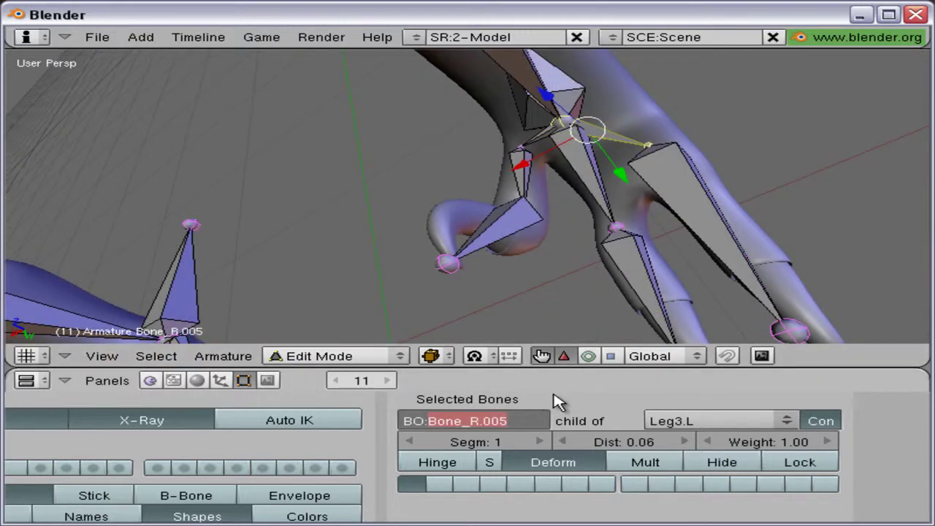
Leave the name of Bone_R.005 unedited and copy the name Feeth.3_R from the toe bone on the right foot.
{"action": "left_click", "coordinate": [194, 302]}
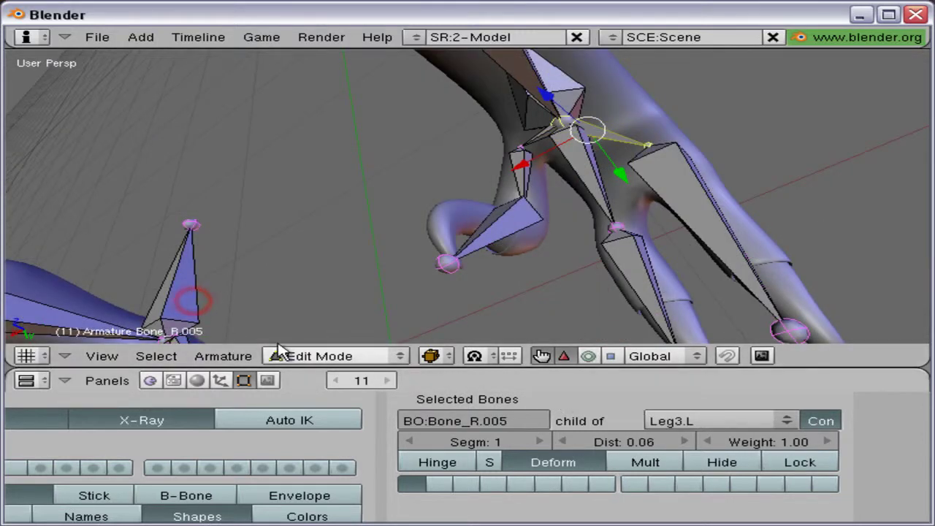
{"action": "right_click", "coordinate": [184, 290]}
{"action": "middle_click_drag", "start_coordinate": [305, 303], "coordinate": [360, 173]}
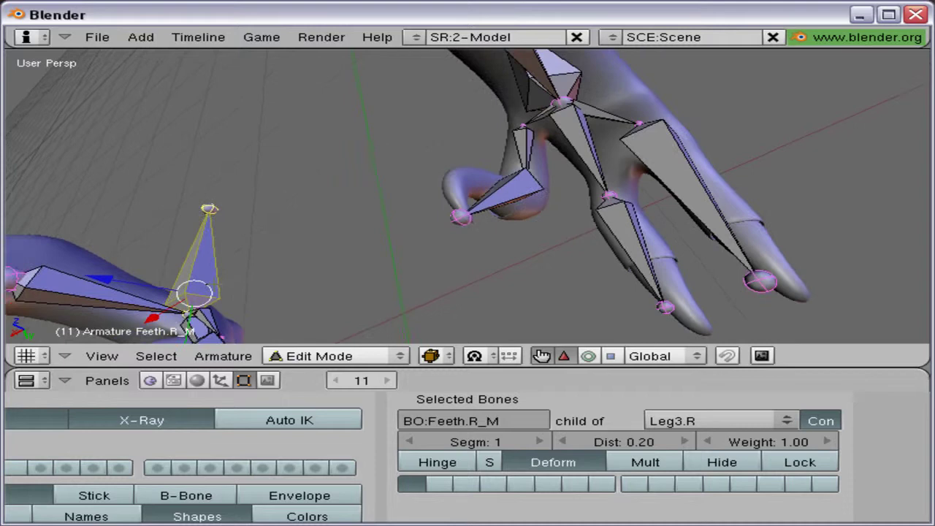
{"action": "right_click", "coordinate": [210, 313]}
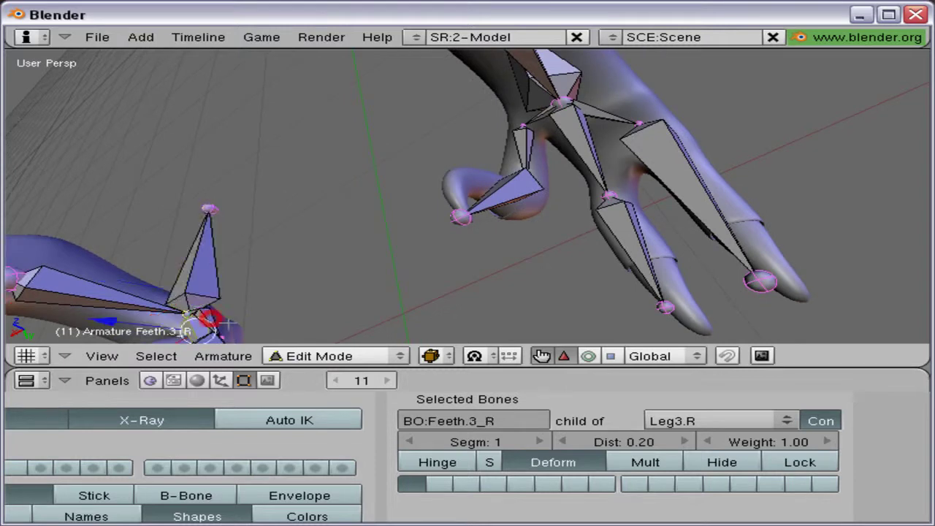
{"action": "left_click", "coordinate": [516, 419]}
{"action": "key", "text": "ctrl+c"}
Rename the short outer toe bone Bone_R.005 under Leg3.L to Feeth.1_L and copy that name to the clipboard.
{"action": "right_click", "coordinate": [610, 120]}
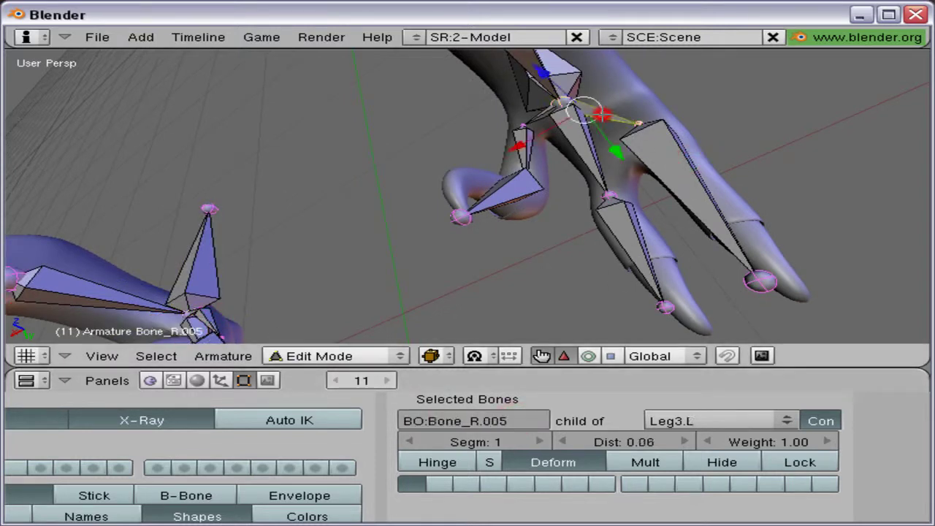
{"action": "left_click", "coordinate": [502, 422]}
{"action": "key", "text": "ctrl+v"}
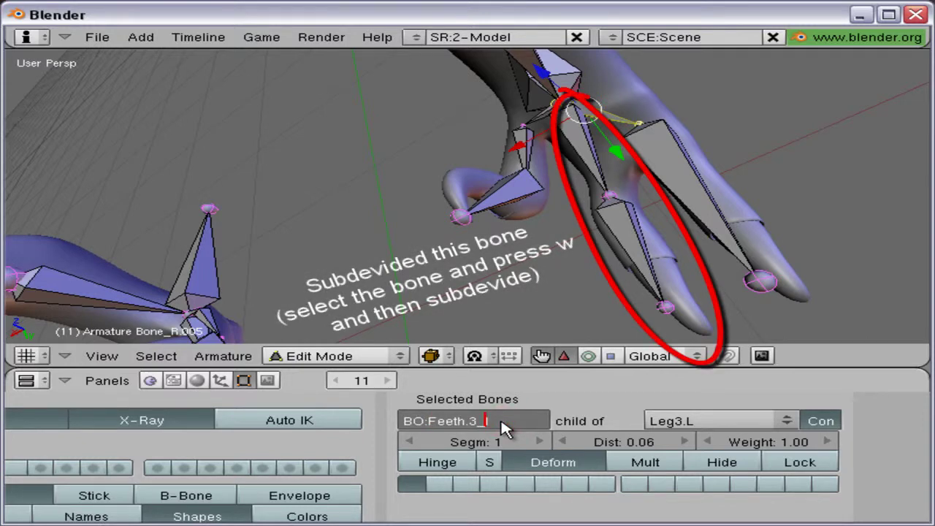
{"action": "key", "text": "Home"}
{"action": "key", "text": "shift+End"}
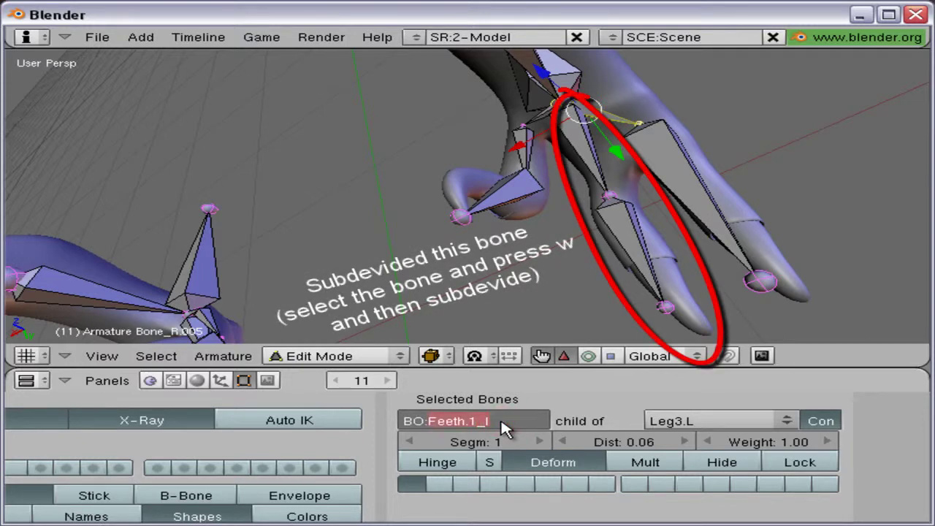
{"action": "key", "text": "Right"}
{"action": "key", "text": "BackSpace"}
{"action": "type", "text": "L"}
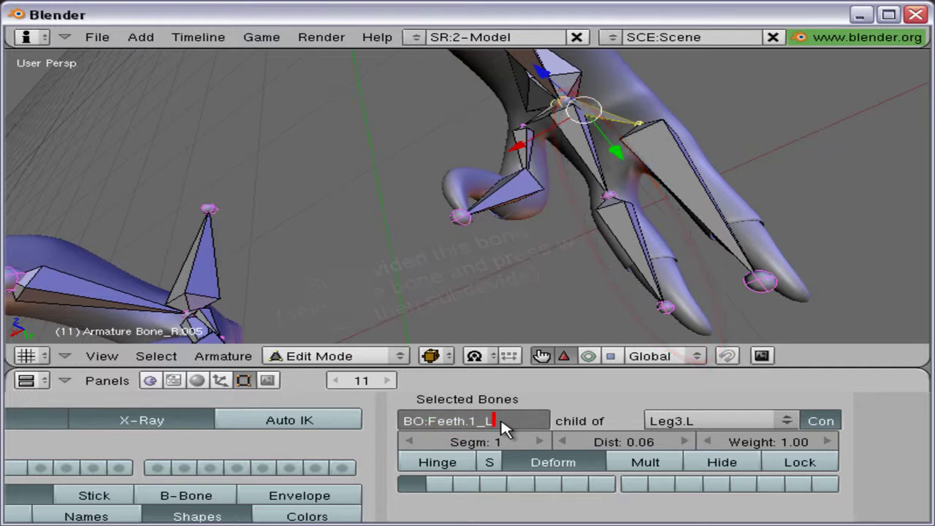
{"action": "key", "text": "Return"}
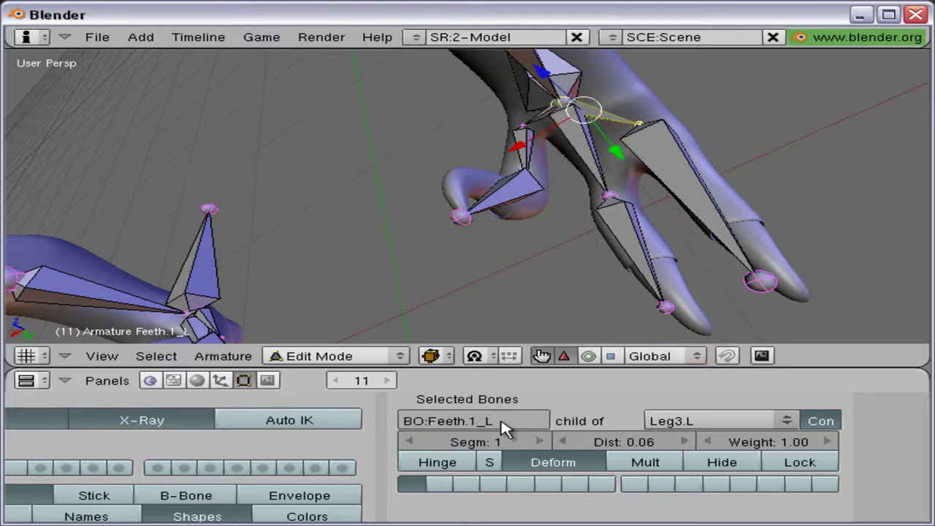
Rename the long end bone of the outer toe, child of Feeth.1_L, to Feeth.2_L.
{"action": "right_click", "coordinate": [655, 148]}
{"action": "left_click", "coordinate": [515, 416]}
{"action": "type", "text": "Feeth.1_L"}
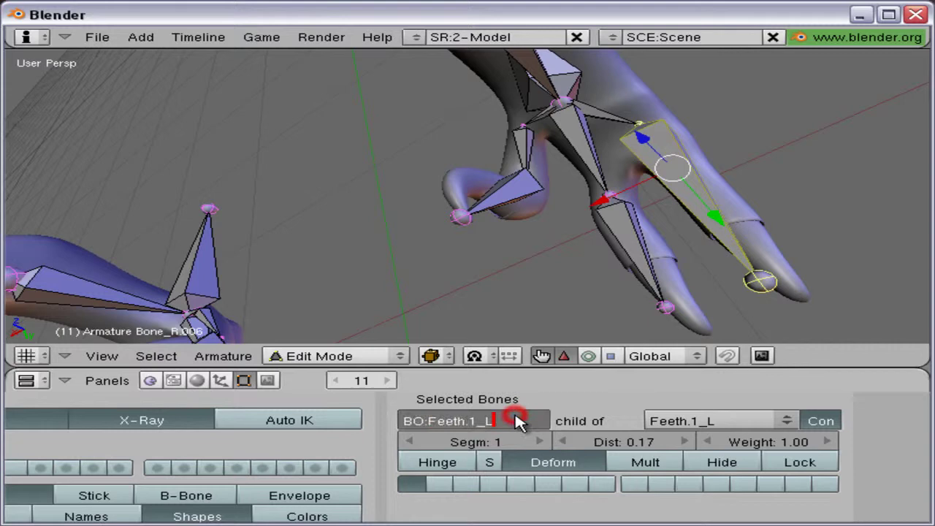
{"action": "key", "text": "Return"}
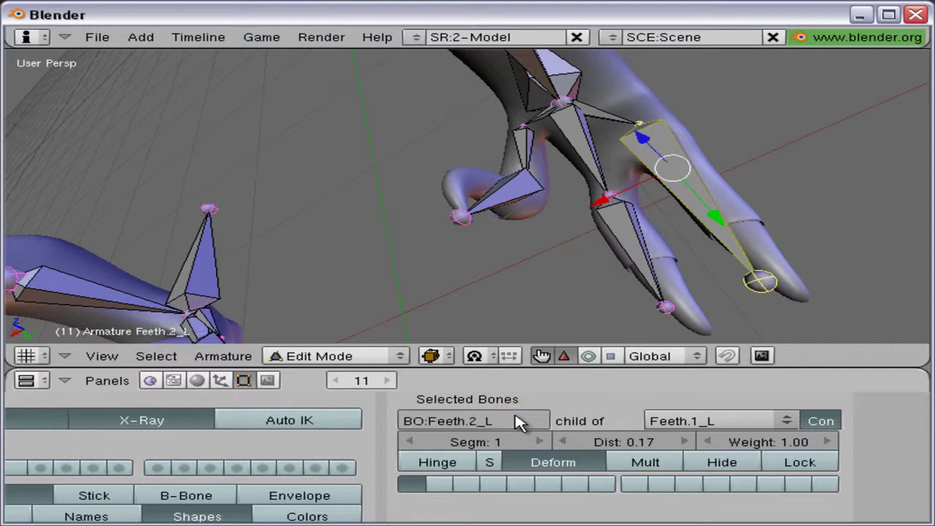
Rename the first bone of the left foot's middle toe, Bone_R.004, to Feeth.3_L.
{"action": "right_click", "coordinate": [566, 138]}
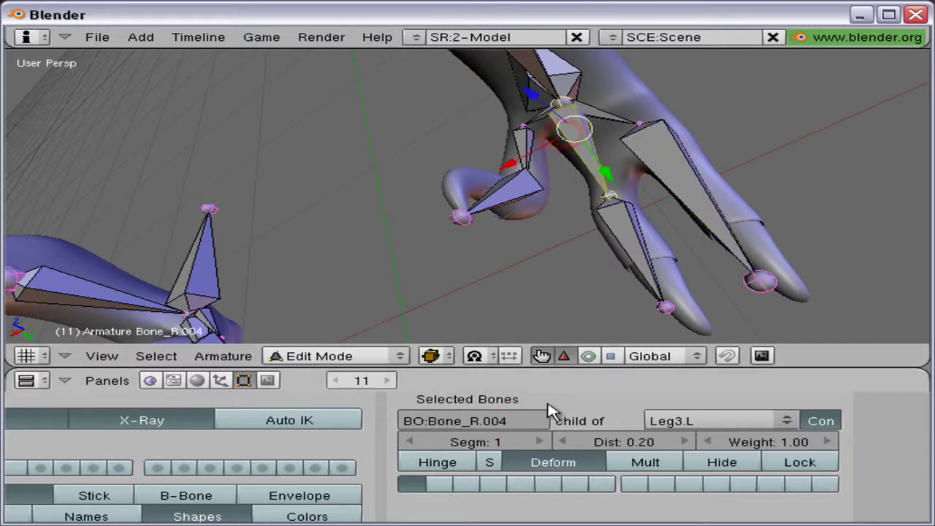
{"action": "left_click", "coordinate": [526, 424]}
{"action": "type", "text": "Feeth.1_L"}
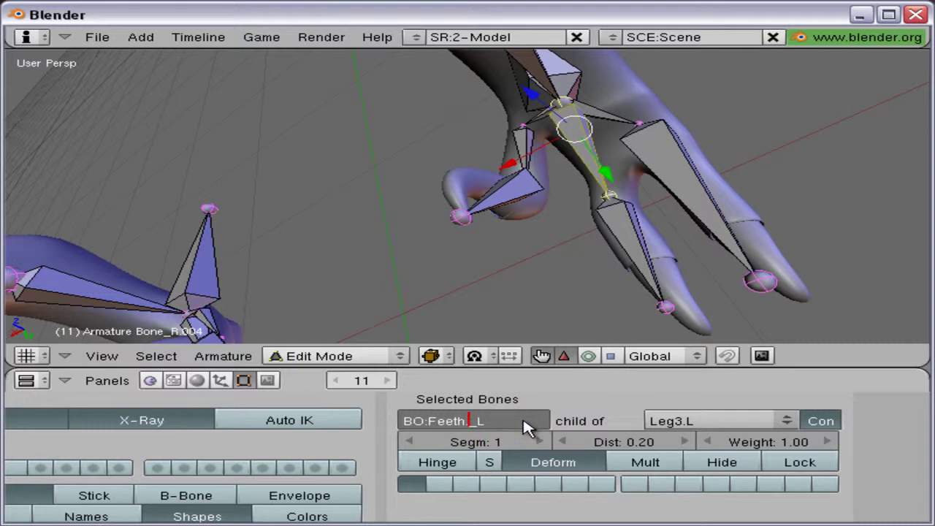
{"action": "key", "text": "Return"}
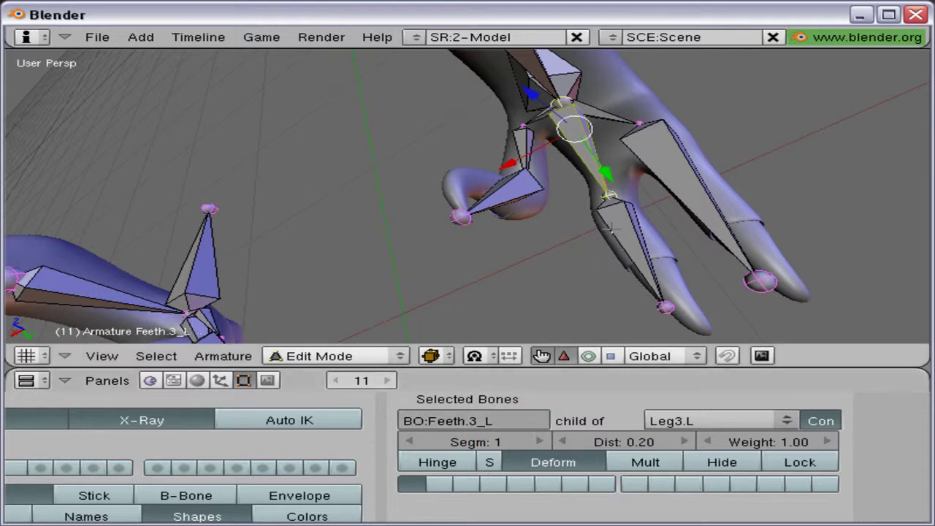
Rename the end bone of the middle toe, child of Feeth.3_L, to Feeth.4_L.
{"action": "right_click", "coordinate": [617, 226]}
{"action": "left_click", "coordinate": [495, 423]}
{"action": "type", "text": "Feeth.1_L"}
{"action": "key", "text": "Left"}
{"action": "key", "text": "Left"}
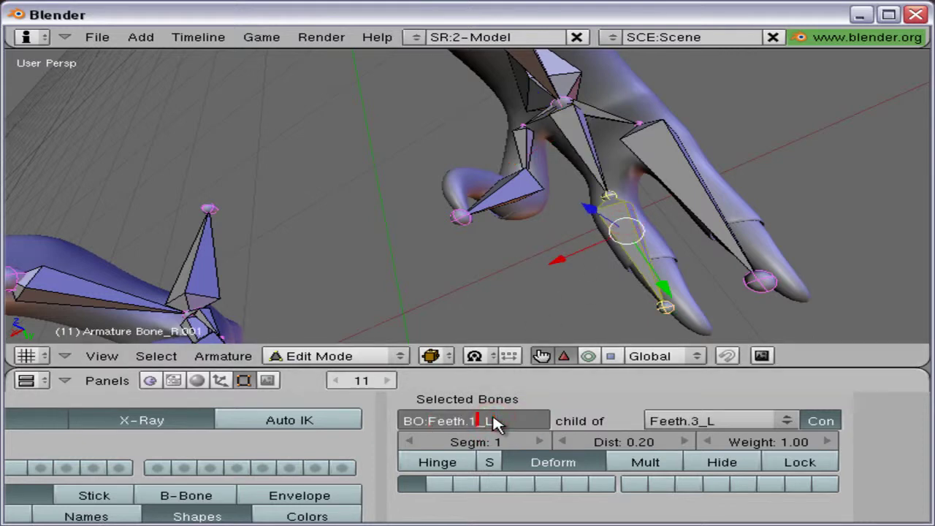
{"action": "key", "text": "Return"}
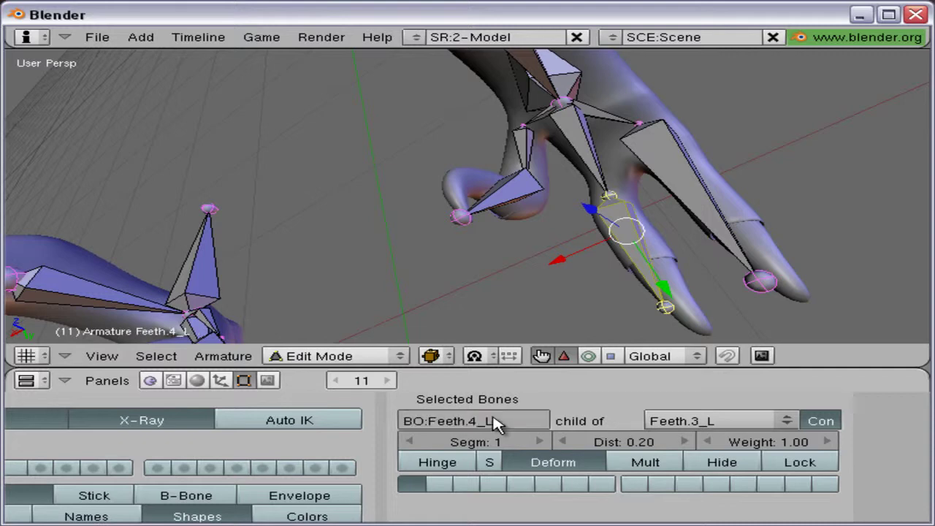
Rename the short base bone of the curled toe, Bone_R.007, to Feeth.5_L and deselect all bones.
{"action": "right_click", "coordinate": [555, 110]}
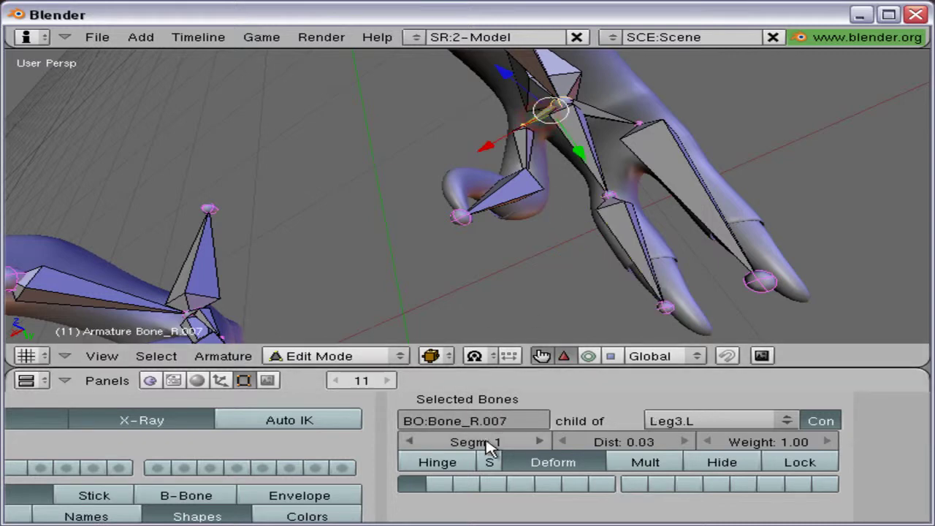
{"action": "left_click", "coordinate": [515, 422]}
{"action": "type", "text": "Feeth.1_L"}
{"action": "key", "text": "Left"}
{"action": "key", "text": "Left"}
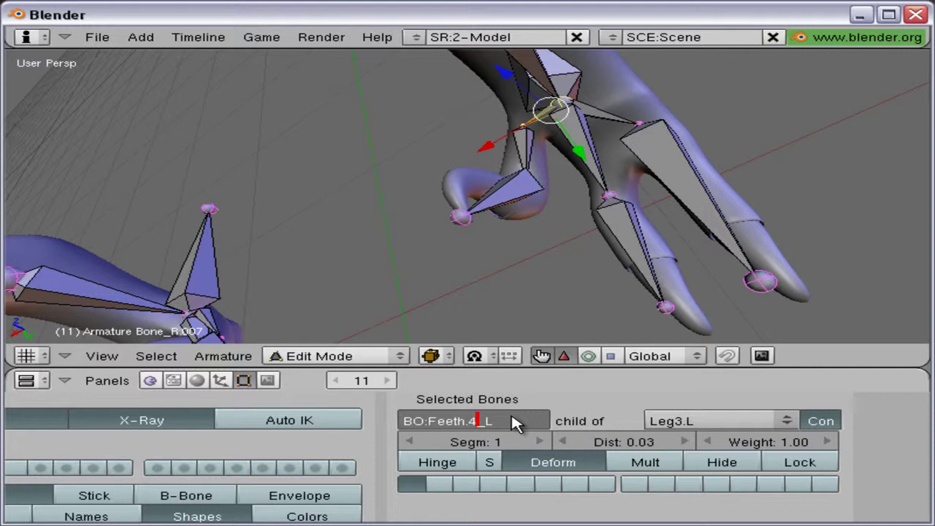
{"action": "key", "text": "Return"}
{"action": "key", "text": "a"}
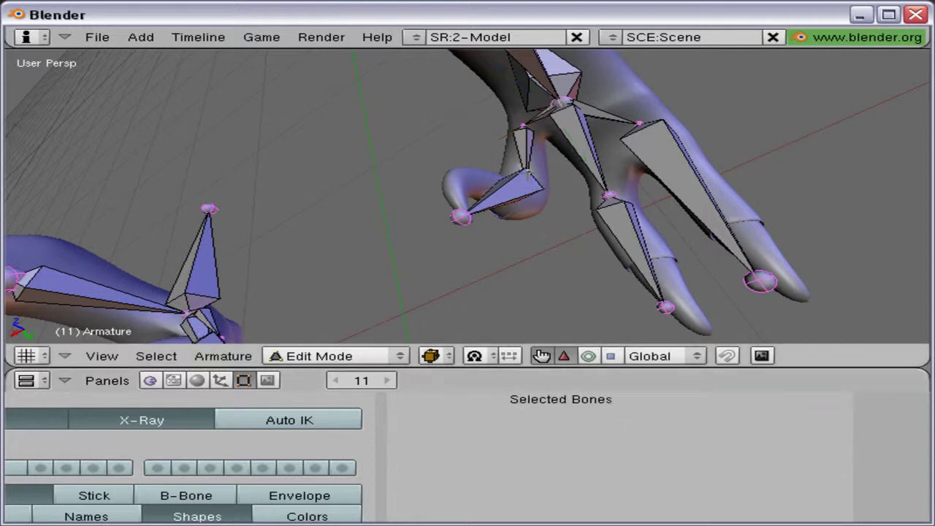
Rename the middle bone of the curled toe, child of Feeth.5_L, to Feeth.6_L.
{"action": "right_click", "coordinate": [526, 165]}
{"action": "left_click", "coordinate": [518, 421]}
{"action": "type", "text": "Feeth.1_L"}
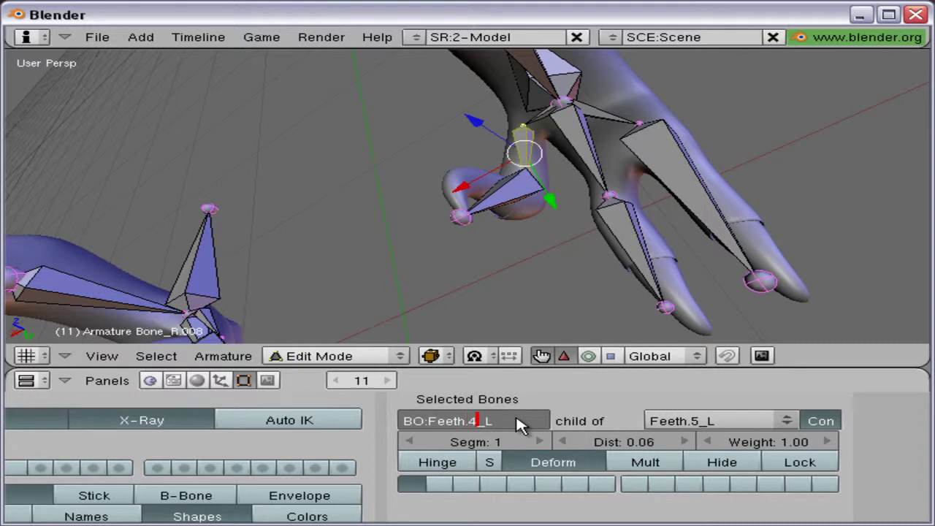
{"action": "key", "text": "Return"}
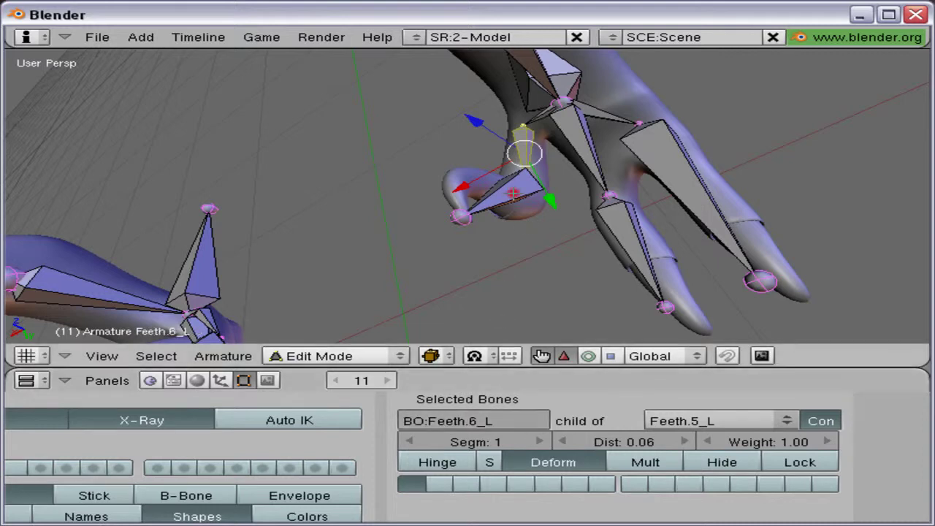
Rename the end bone of the curled toe, child of Feeth.6_L, to Feeth.7_L.
{"action": "right_click", "coordinate": [504, 193]}
{"action": "left_click", "coordinate": [518, 421]}
{"action": "type", "text": "Feeth.1_L"}
{"action": "key", "text": "Left"}
{"action": "key", "text": "Left"}
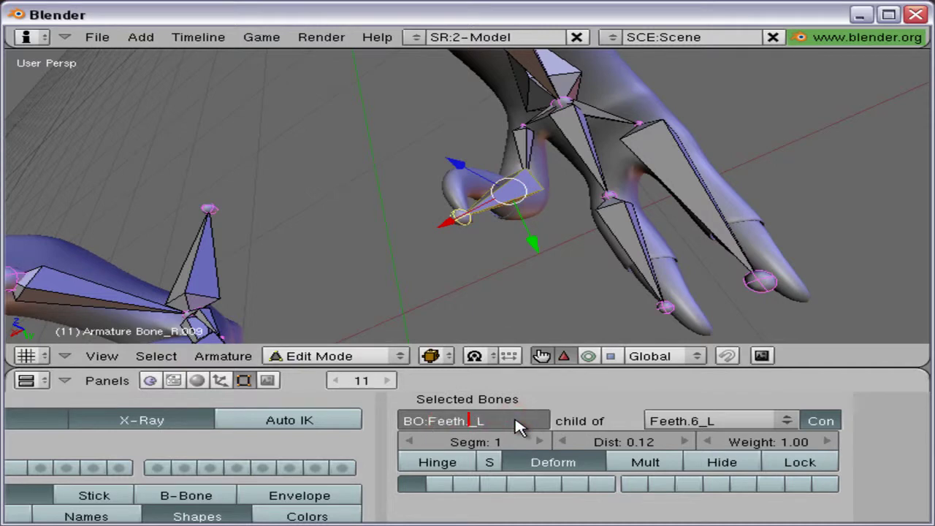
{"action": "key", "text": "Return"}
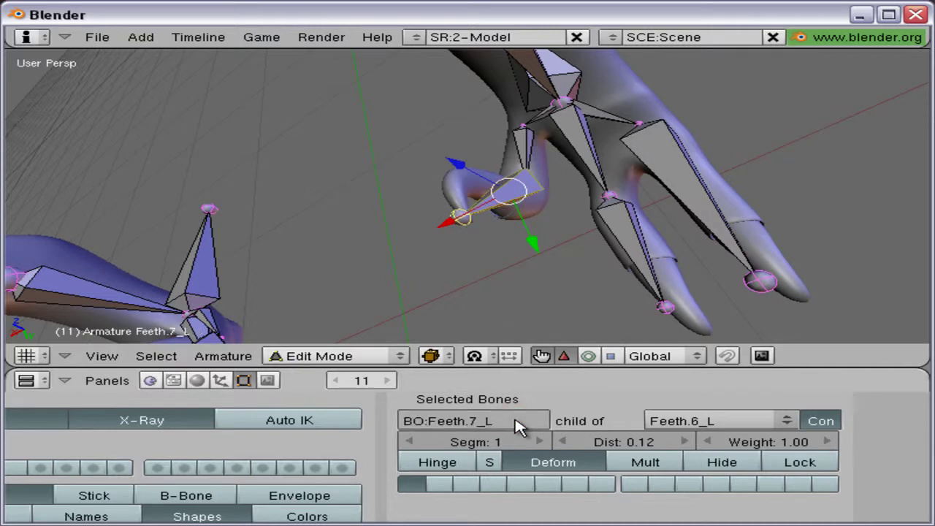
{"action": "key", "text": "ctrl+alt+shift+s"}
{"action": "key", "text": "Escape"}
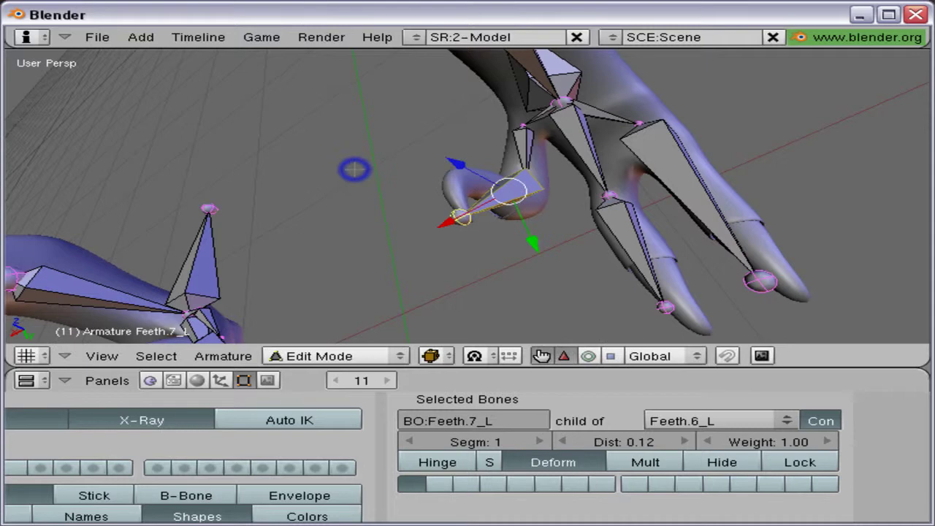
Leave Edit Mode and save the scene over the existing file raptorwithrigg.blend.
{"action": "key", "text": "Tab"}
{"action": "key", "text": "ctrl+w"}
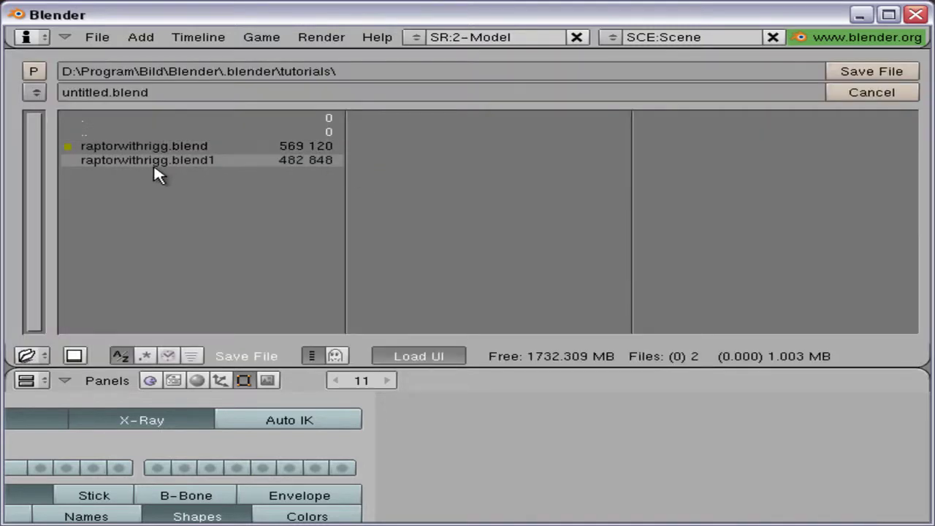
{"action": "left_click", "coordinate": [155, 143]}
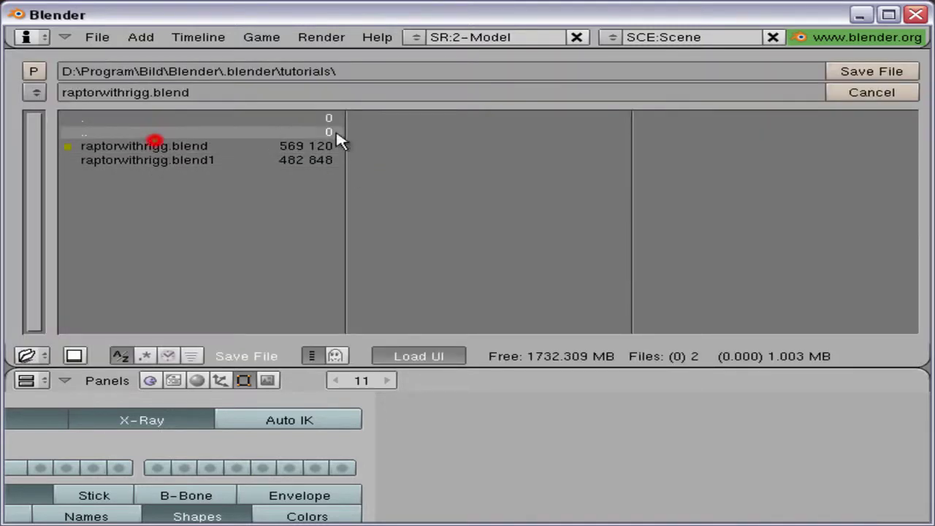
{"action": "left_click", "coordinate": [841, 73]}
{"action": "left_click", "coordinate": [839, 70]}
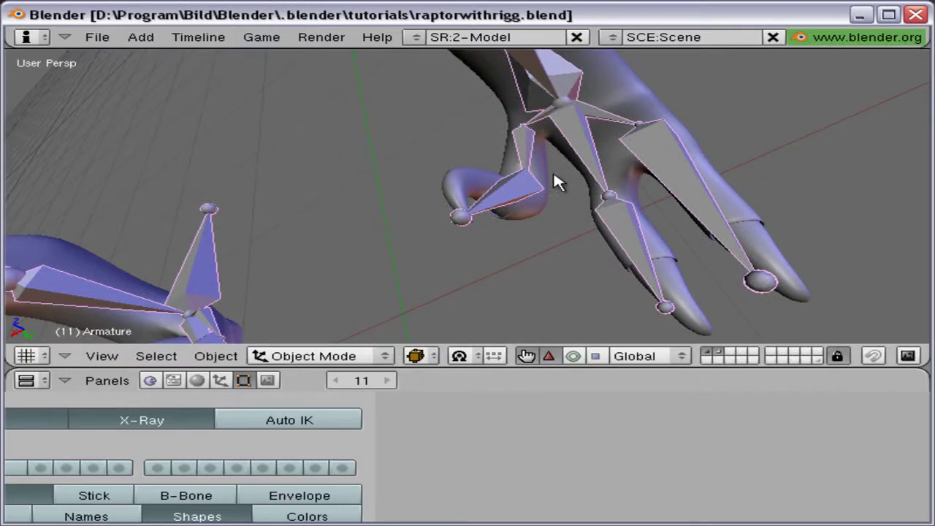
In Edit Mode, clear the parent of the right heel bone Feeth.R_M.
{"action": "middle_click_drag", "start_coordinate": [553, 173], "coordinate": [697, 87]}
{"action": "middle_click_drag", "start_coordinate": [462, 200], "coordinate": [545, 133], "text": "shift"}
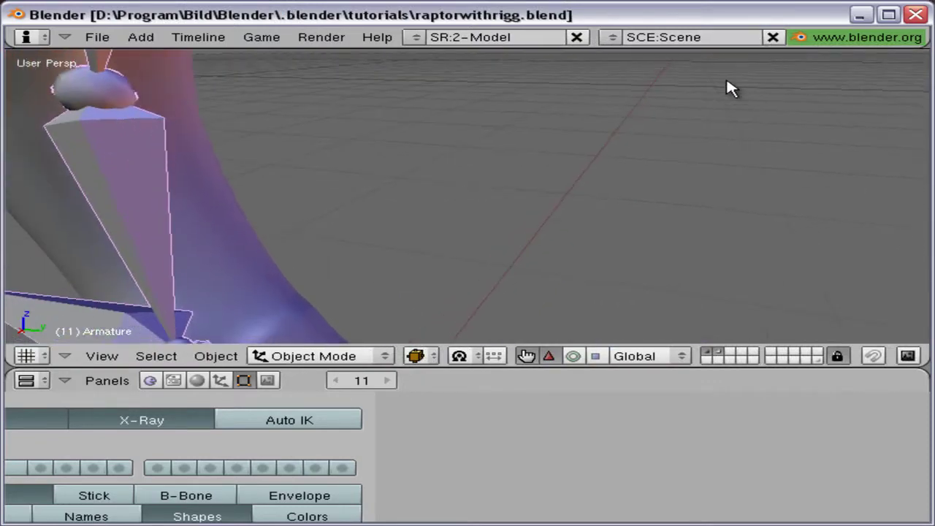
{"action": "middle_click_drag", "start_coordinate": [731, 88], "coordinate": [553, 88]}
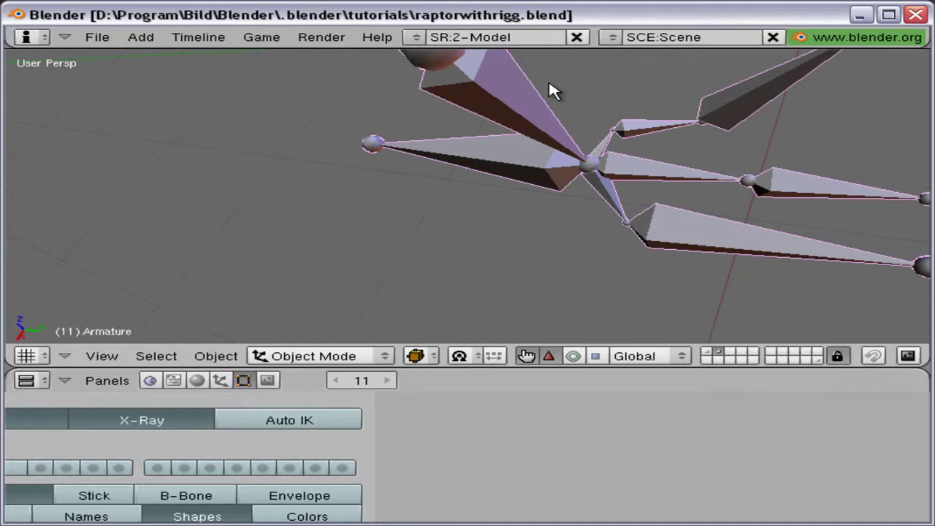
{"action": "key", "text": "Tab"}
{"action": "right_click", "coordinate": [544, 180]}
{"action": "middle_click_drag", "start_coordinate": [663, 210], "coordinate": [504, 183], "text": "shift"}
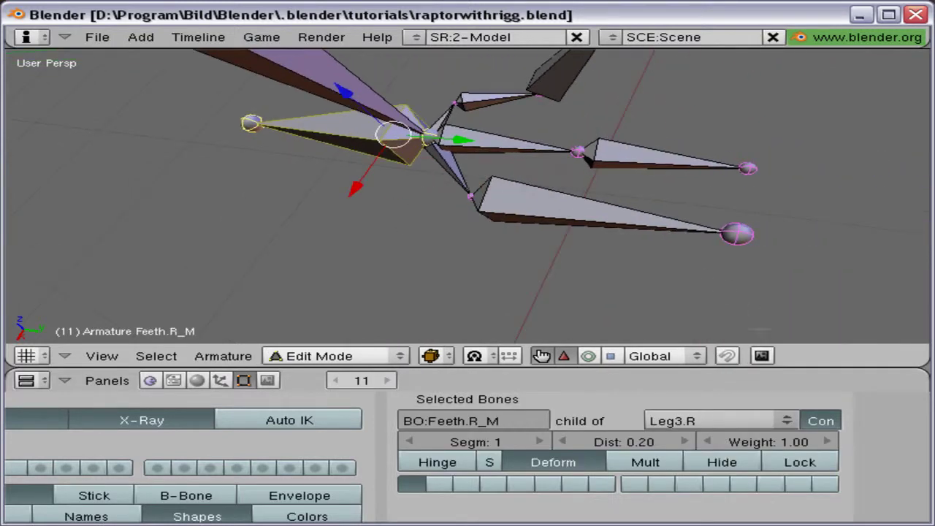
{"action": "left_click", "coordinate": [786, 422]}
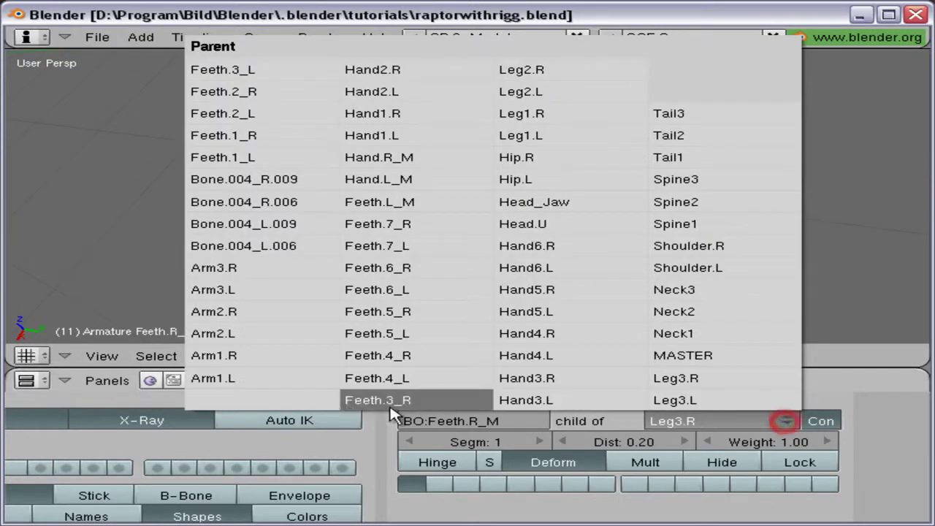
{"action": "left_click", "coordinate": [310, 412]}
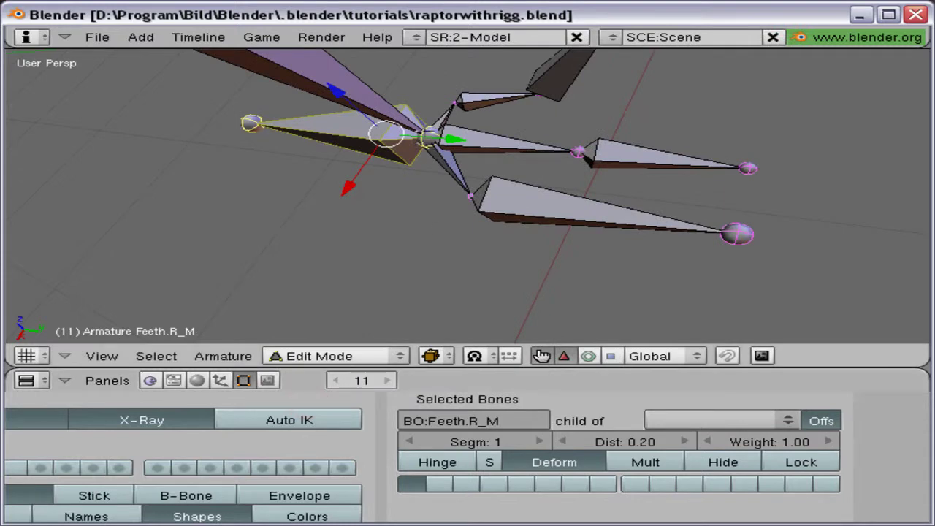
Clear the parent of the left heel bone Feeth.L_M.
{"action": "middle_click_drag", "start_coordinate": [358, 192], "coordinate": [383, 228]}
{"action": "scroll", "coordinate": [419, 124], "scroll_direction": "down", "scroll_amount": 4}
{"action": "middle_click_drag", "start_coordinate": [438, 138], "coordinate": [481, 97]}
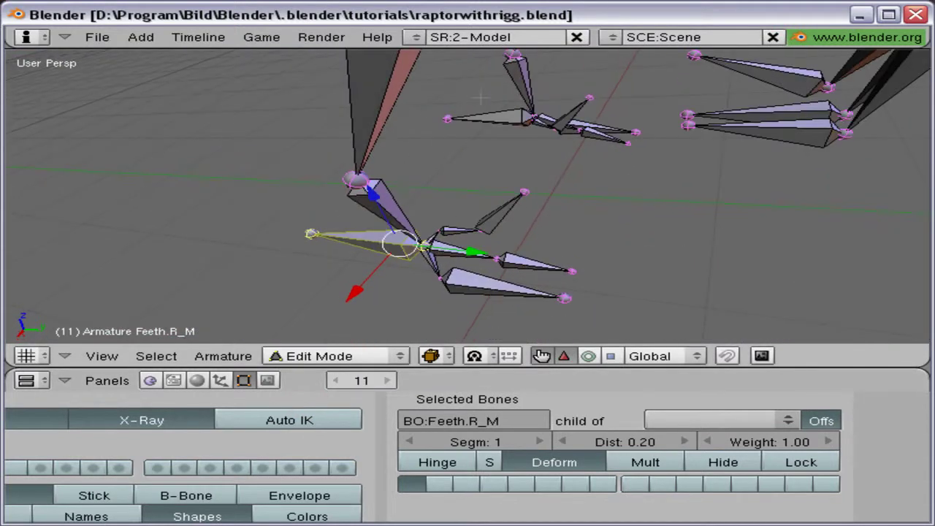
{"action": "right_click", "coordinate": [482, 118]}
{"action": "left_click", "coordinate": [819, 423]}
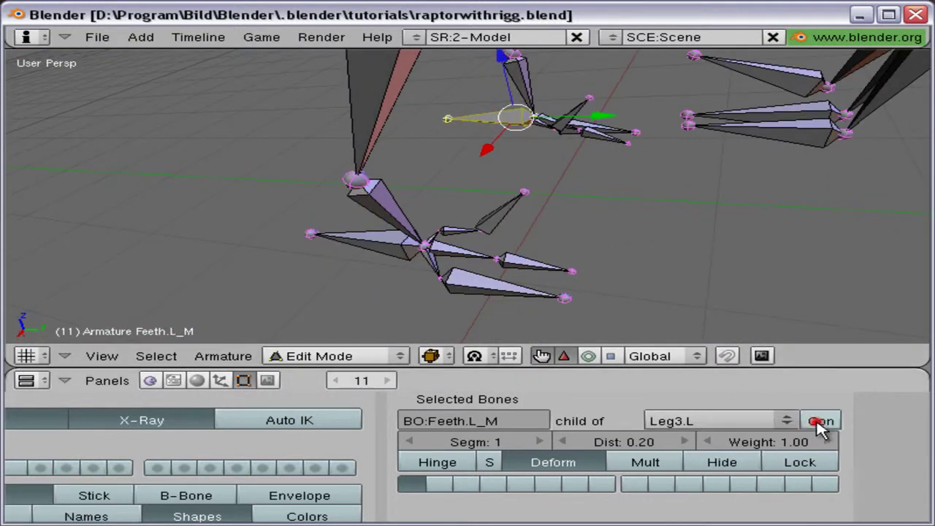
{"action": "left_click", "coordinate": [785, 422]}
{"action": "left_click", "coordinate": [695, 413]}
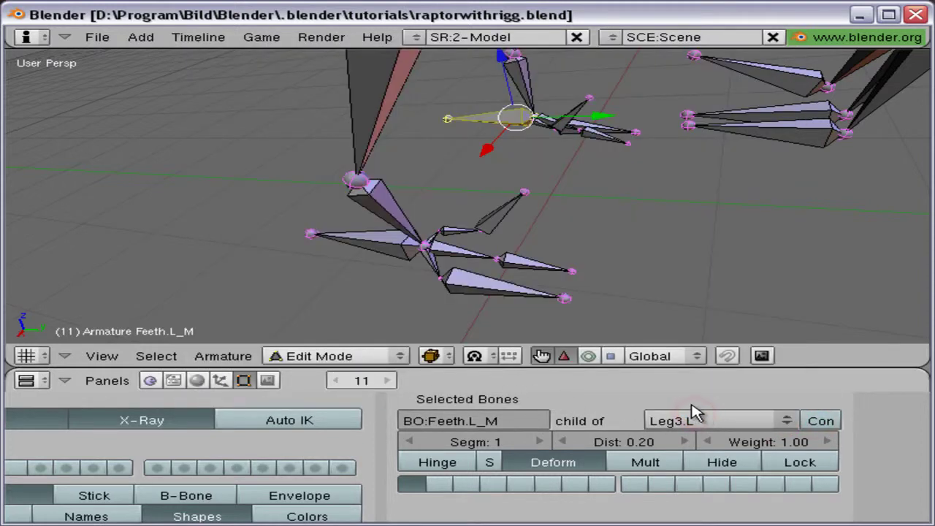
{"action": "left_click", "coordinate": [696, 413]}
{"action": "left_click", "coordinate": [228, 398]}
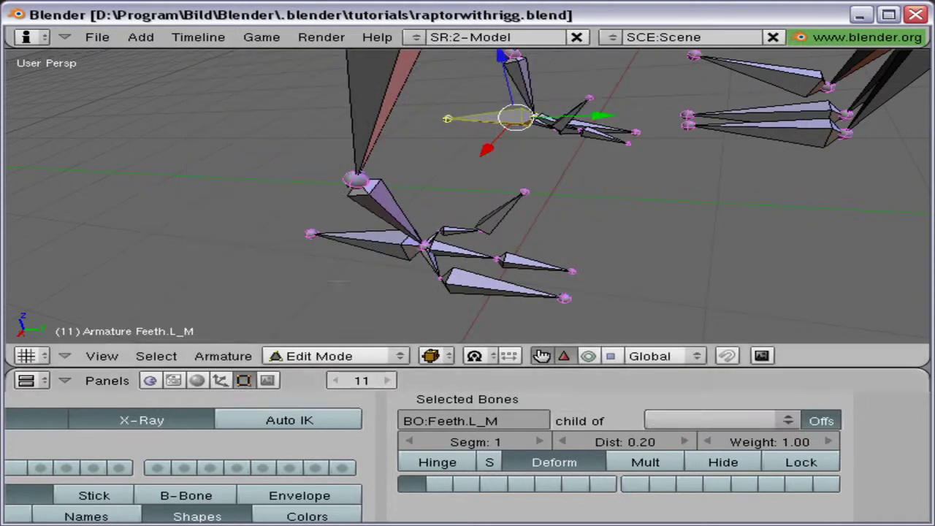
Clear the parent of the right wrist bone Hand.R_M.
{"action": "right_click", "coordinate": [343, 236]}
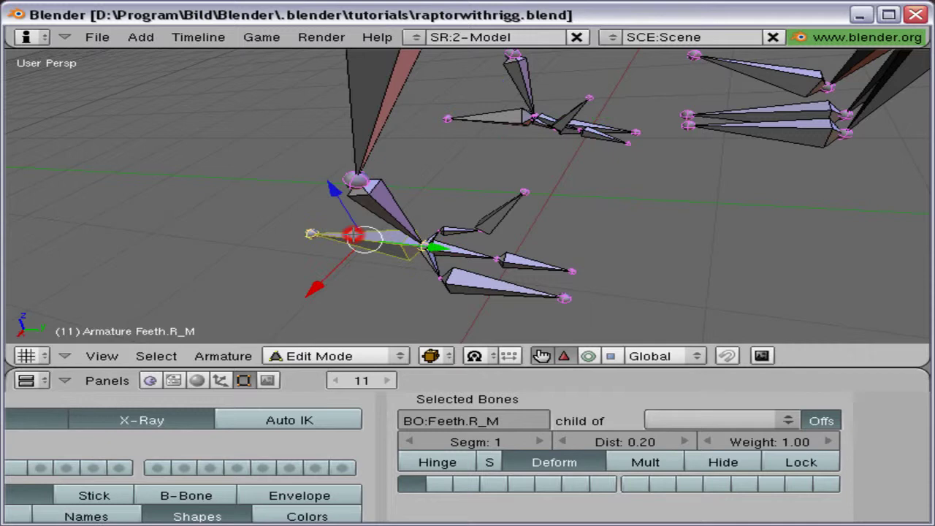
{"action": "middle_click_drag", "start_coordinate": [344, 235], "coordinate": [336, 275]}
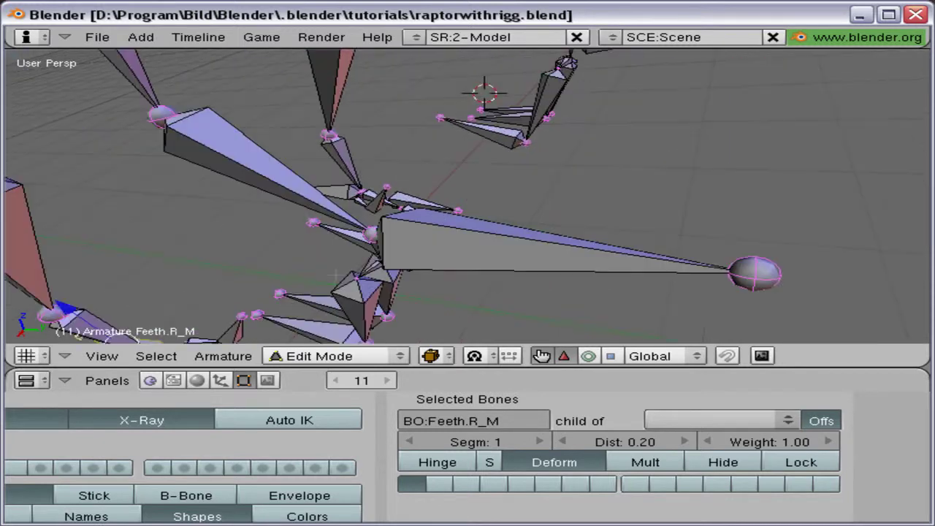
{"action": "right_click", "coordinate": [567, 235]}
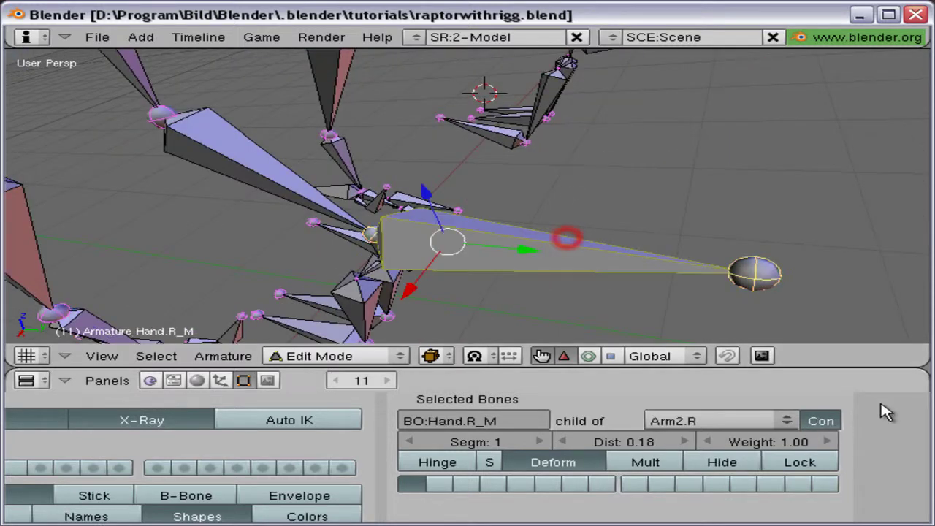
{"action": "left_click", "coordinate": [839, 419]}
{"action": "left_click", "coordinate": [775, 422]}
{"action": "left_click", "coordinate": [298, 398]}
Clear the parent of the left wrist bone Hand.L_M.
{"action": "key", "text": "a"}
{"action": "middle_click_drag", "start_coordinate": [336, 307], "coordinate": [365, 238]}
{"action": "right_click", "coordinate": [353, 285]}
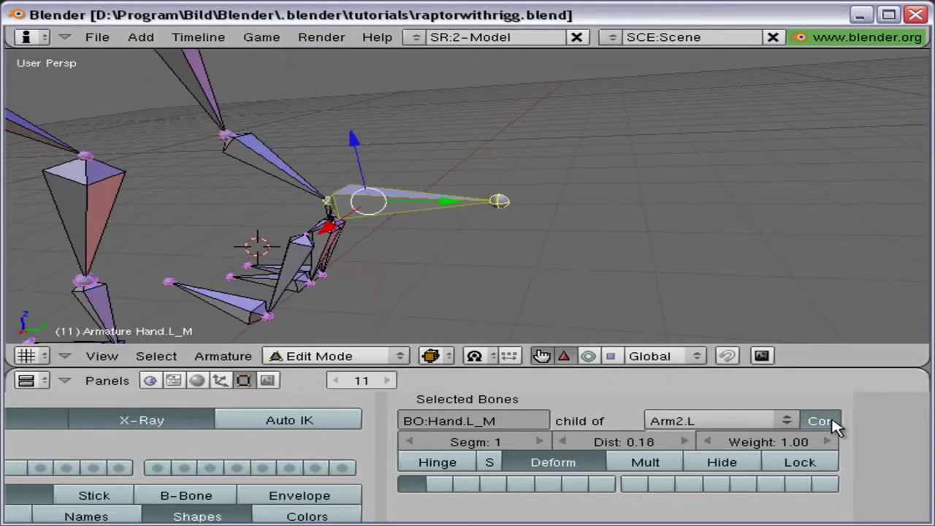
{"action": "left_click", "coordinate": [789, 421]}
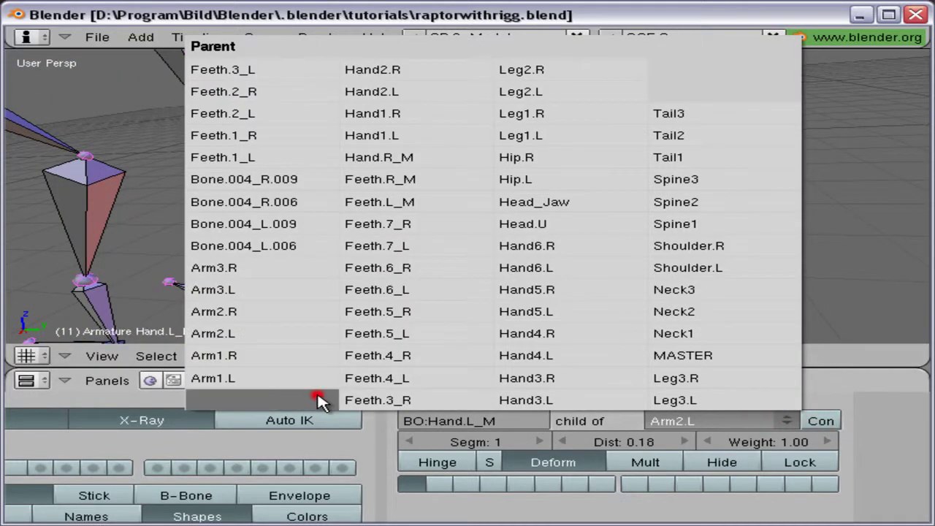
{"action": "left_click", "coordinate": [318, 396]}
Select the right foot's middle toe base bone, Feeth.3_R, and disable the transform manipulator.
{"action": "middle_click_drag", "start_coordinate": [350, 292], "coordinate": [534, 240]}
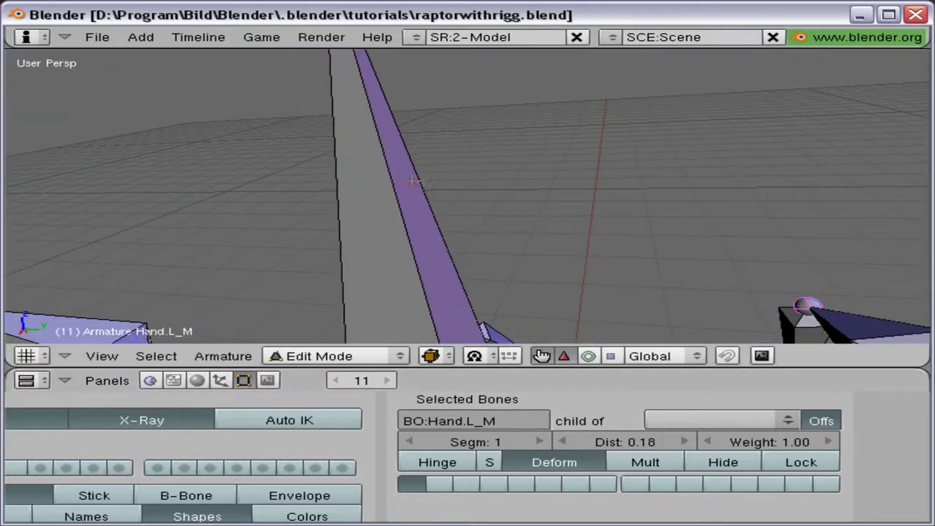
{"action": "right_click", "coordinate": [412, 181]}
{"action": "middle_click_drag", "start_coordinate": [413, 181], "coordinate": [310, 130], "text": "shift"}
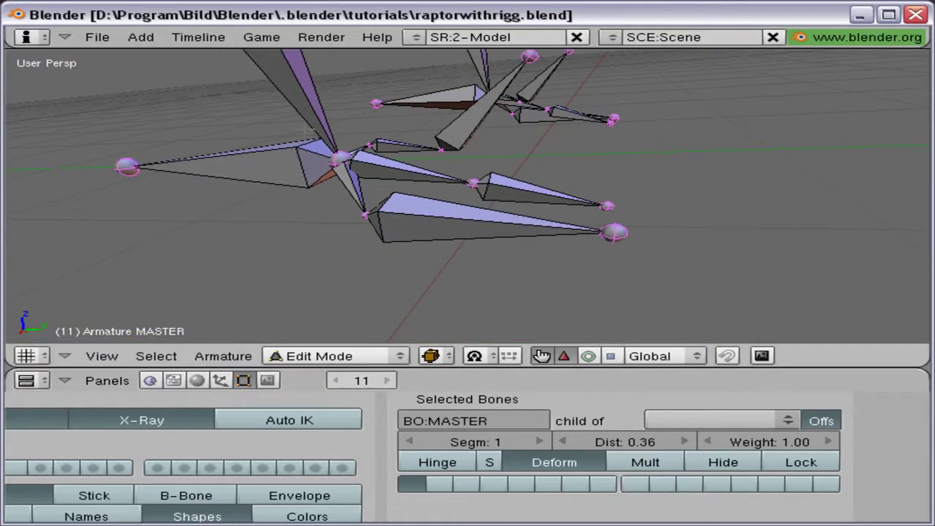
{"action": "right_click", "coordinate": [374, 172]}
{"action": "key", "text": "ctrl+space"}
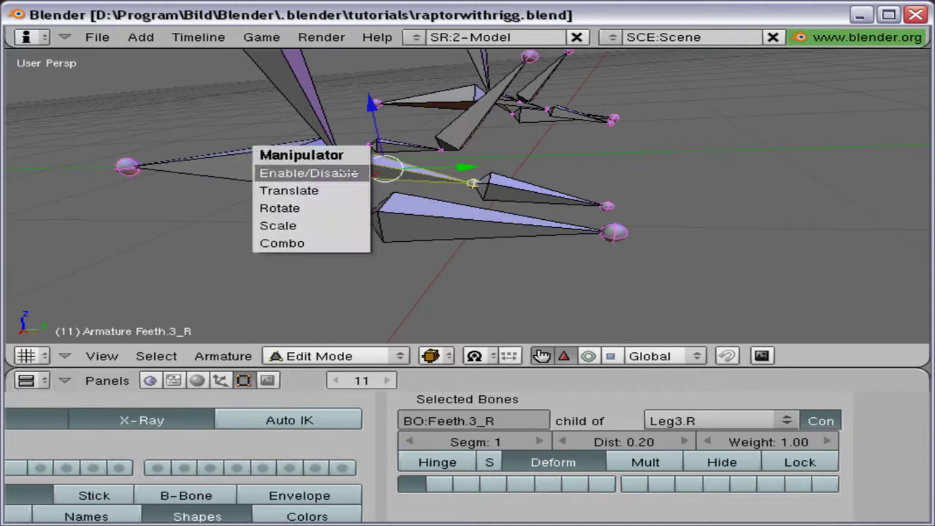
{"action": "left_click", "coordinate": [343, 172]}
Add toe base bones Feeth.1_R and Feeth.5_R to the selection and enlarge the bone settings area to show all three.
{"action": "right_click", "coordinate": [345, 174], "text": "shift"}
{"action": "middle_click_drag", "start_coordinate": [349, 179], "coordinate": [406, 186]}
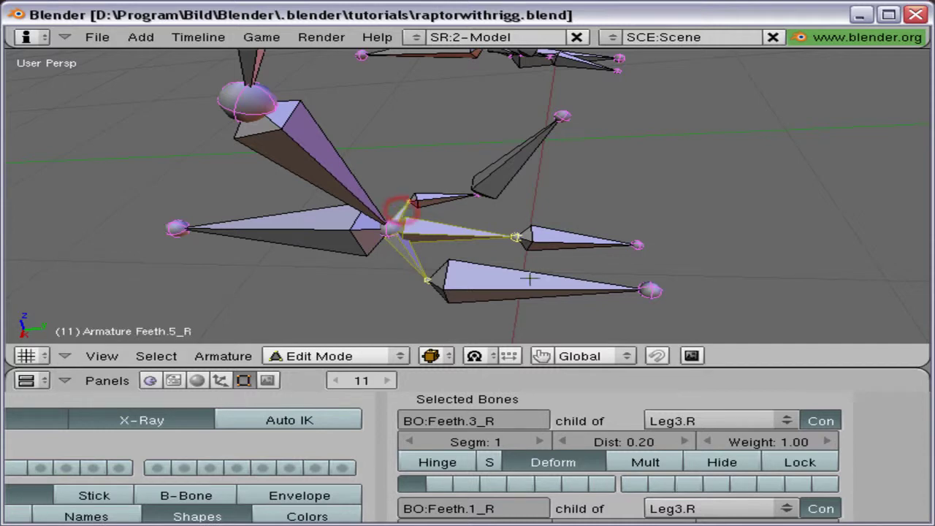
{"action": "left_click_drag", "start_coordinate": [790, 368], "coordinate": [776, 249]}
{"action": "middle_click_drag", "start_coordinate": [809, 340], "coordinate": [789, 355], "text": "ctrl"}
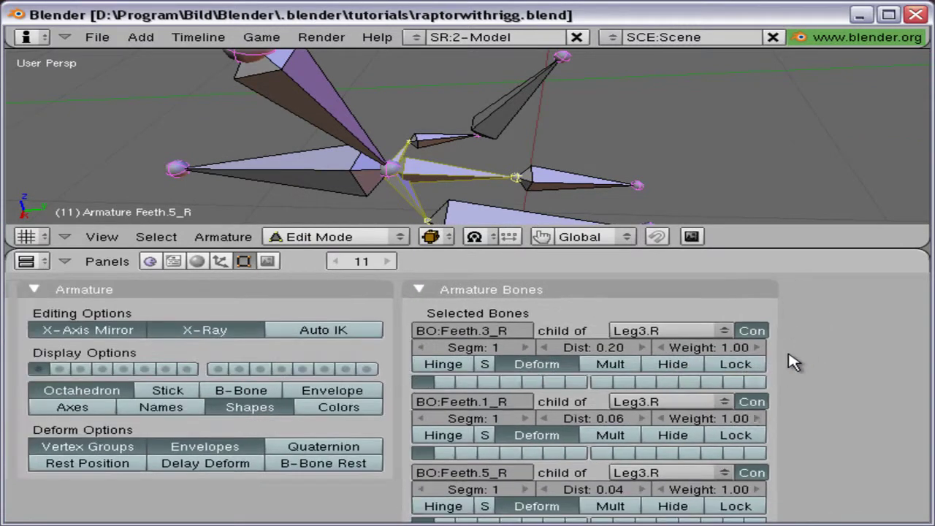
Try to disconnect the three right toe base bones from Leg3.R, select the heel bone, and undo.
{"action": "left_click", "coordinate": [750, 472]}
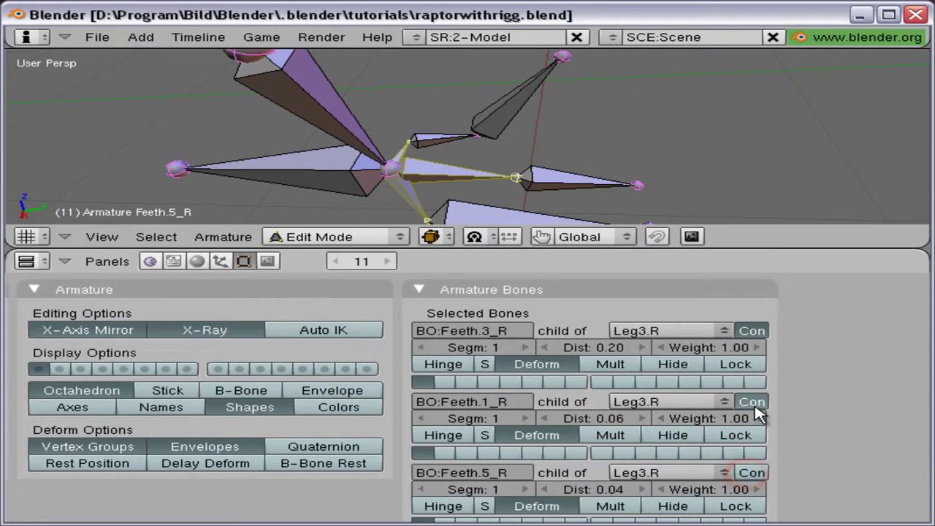
{"action": "left_click", "coordinate": [752, 330]}
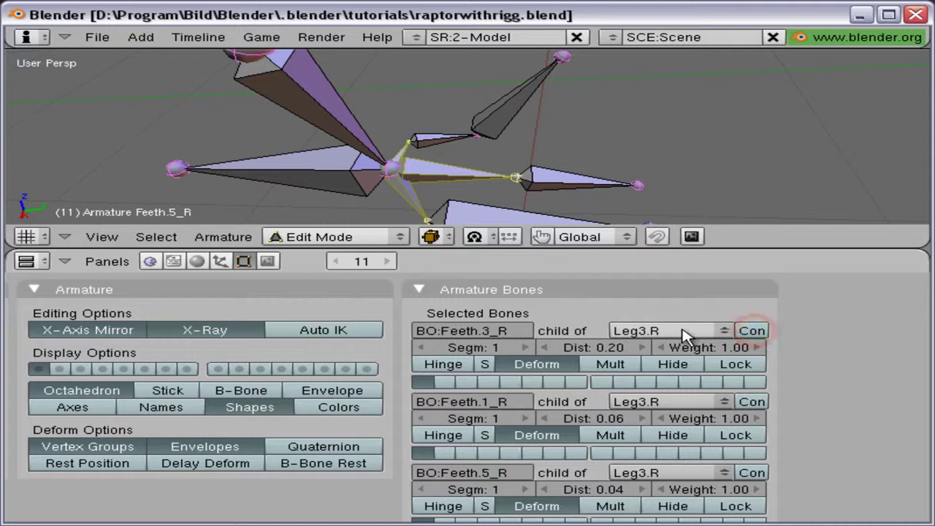
{"action": "right_click", "coordinate": [314, 158]}
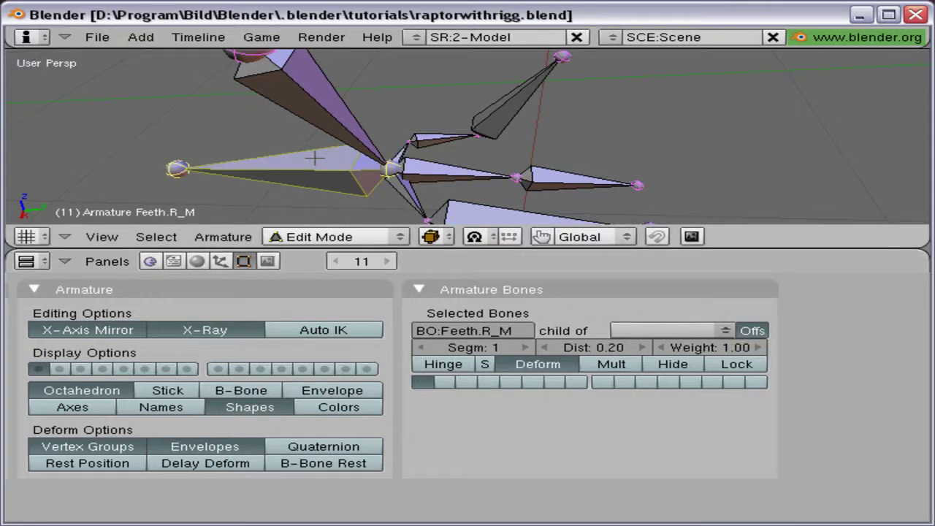
{"action": "key", "text": "ctrl+z"}
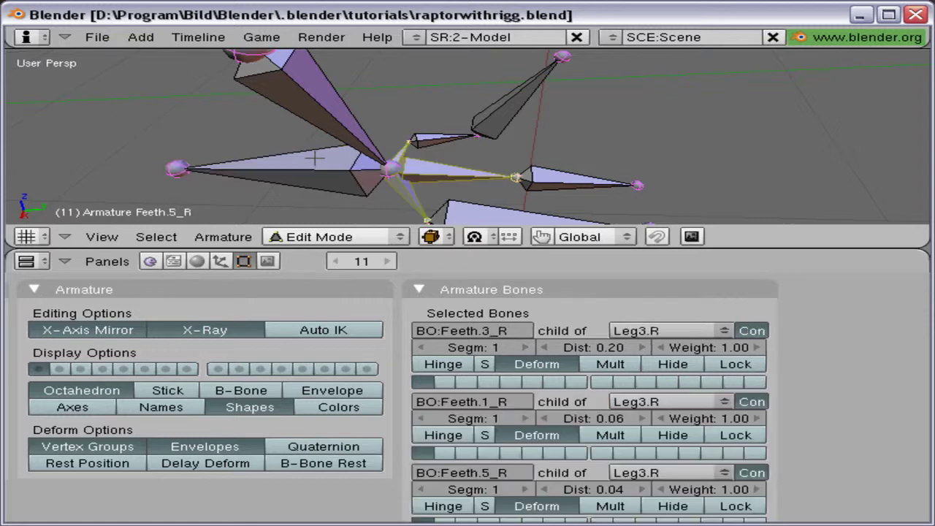
Try to make the heel bone Feeth.R_M the parent of the connected bone Feeth.3_R, and undo it.
{"action": "left_click", "coordinate": [647, 330]}
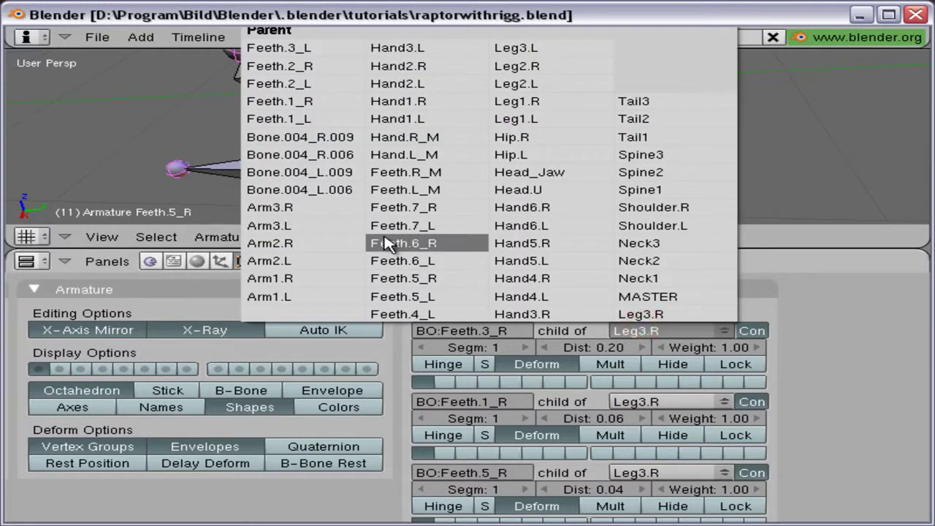
{"action": "left_click", "coordinate": [475, 176]}
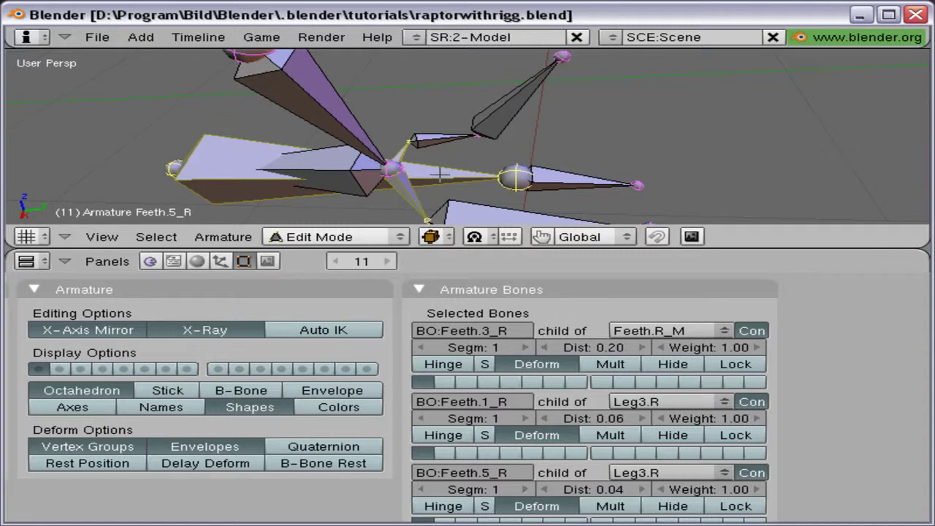
{"action": "key", "text": "ctrl+z"}
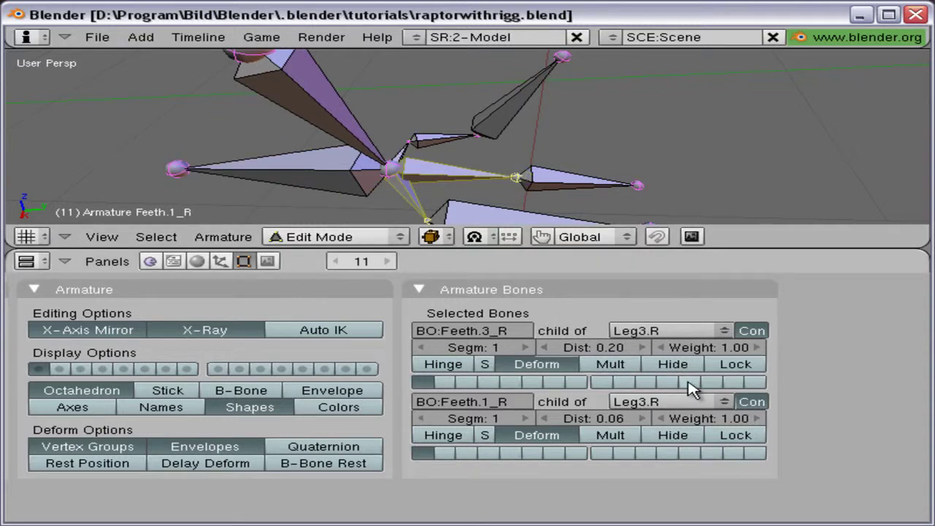
Add Feeth.5_R back to the selection and disconnect Feeth.3_R, Feeth.1_R and Feeth.5_R from their parent Leg3.R.
{"action": "right_click", "coordinate": [400, 151], "text": "shift"}
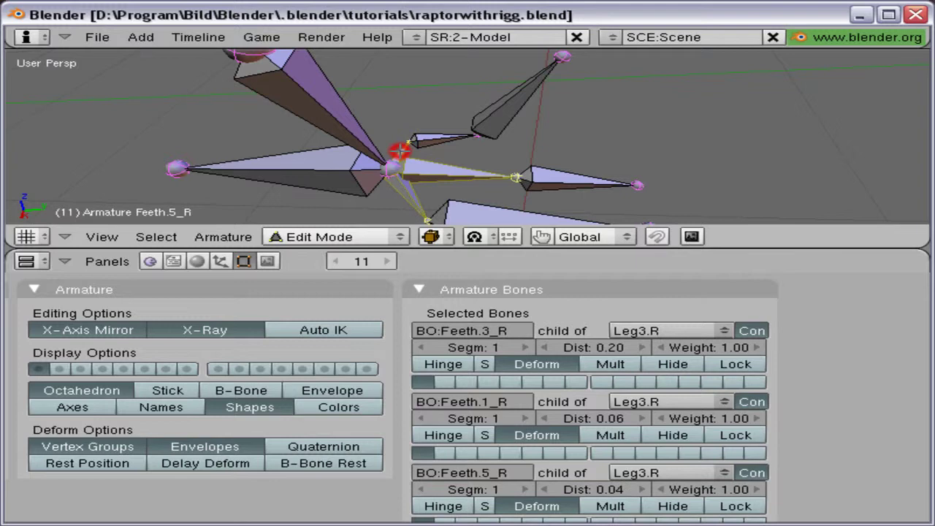
{"action": "left_click", "coordinate": [756, 331]}
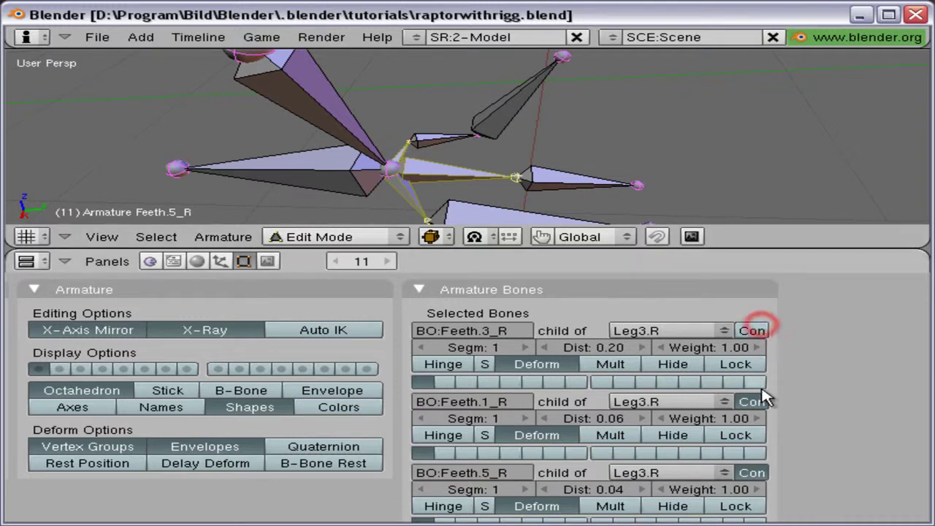
{"action": "left_click", "coordinate": [757, 401]}
{"action": "left_click", "coordinate": [756, 473]}
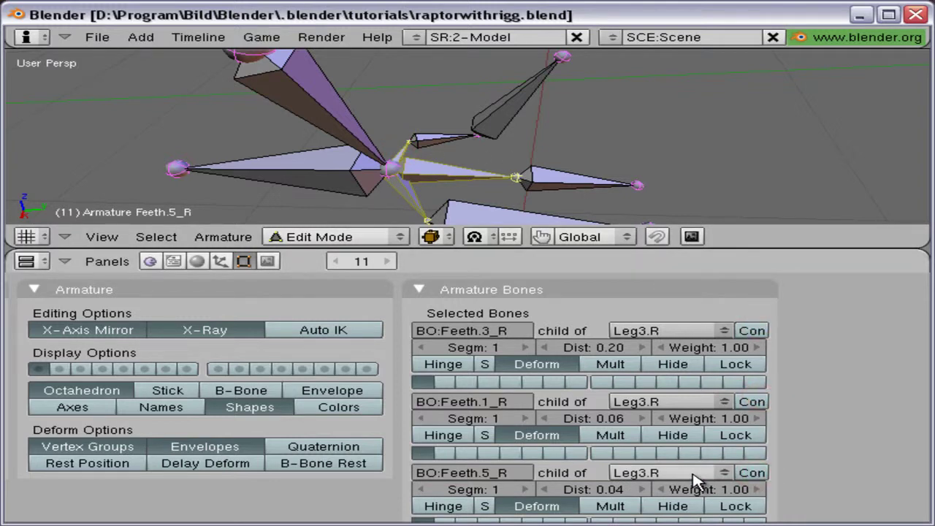
Make the heel bone Feeth.R_M the parent of toe base bones Feeth.5_R, Feeth.1_R and Feeth.3_R.
{"action": "left_click", "coordinate": [693, 473]}
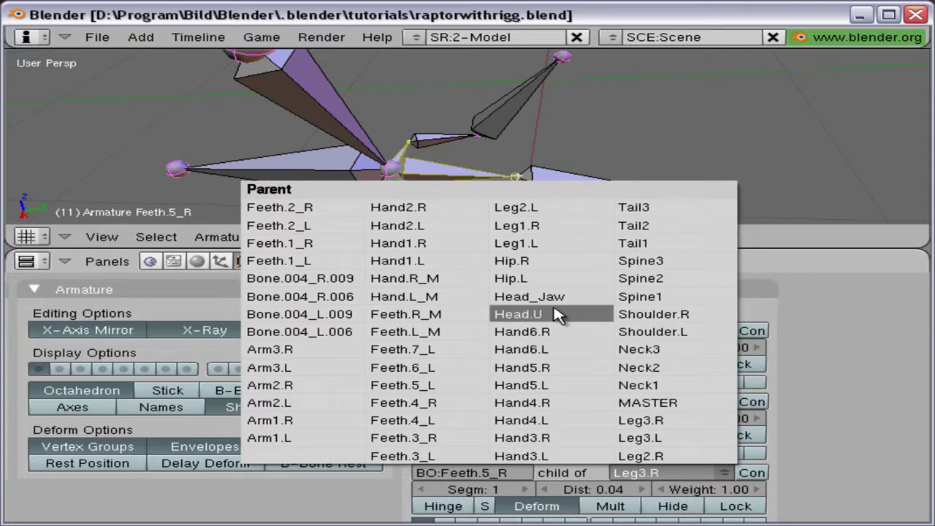
{"action": "left_click", "coordinate": [468, 315]}
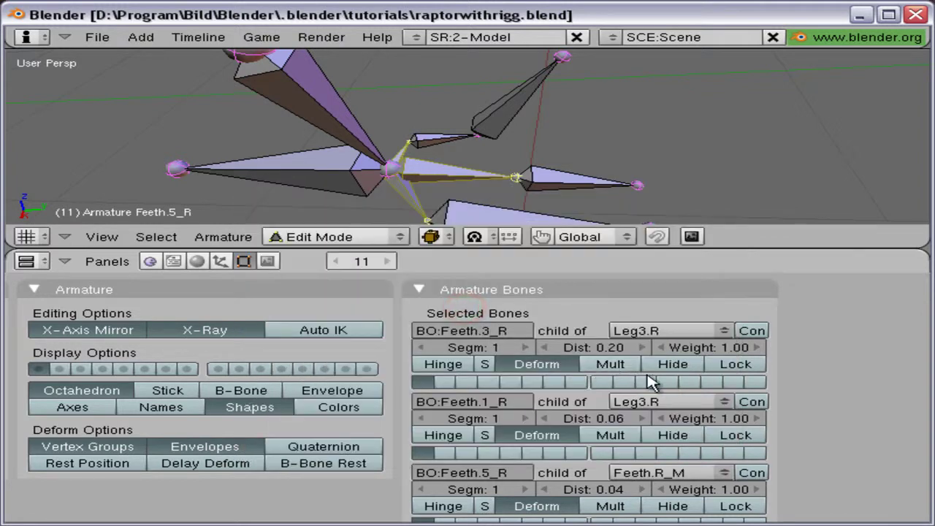
{"action": "left_click", "coordinate": [665, 402]}
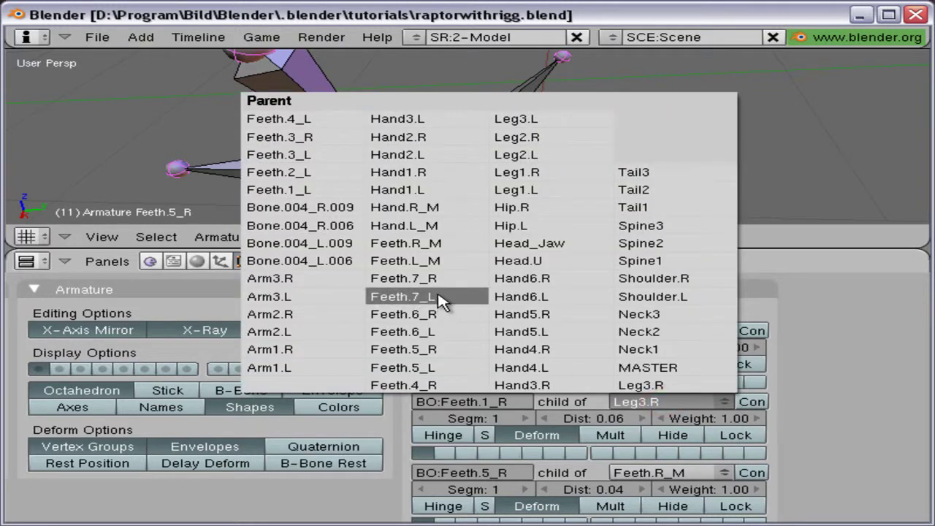
{"action": "left_click", "coordinate": [440, 249]}
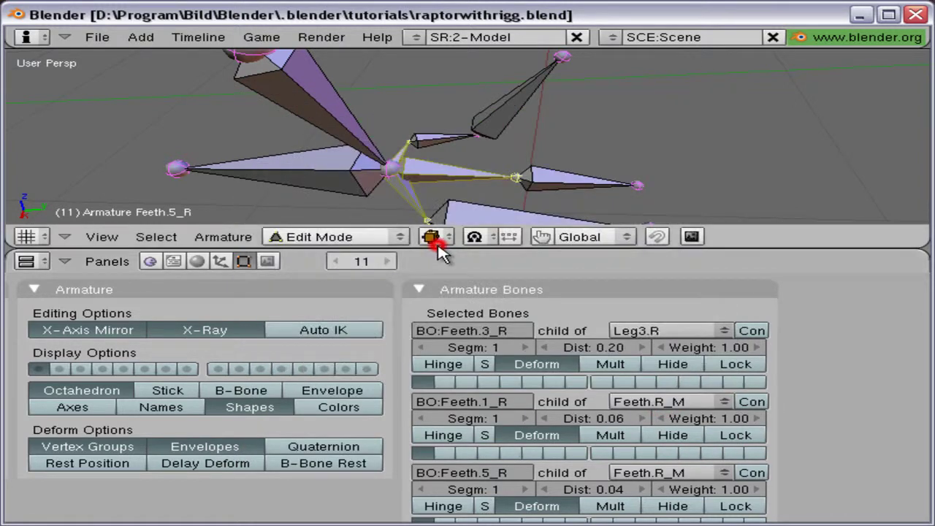
{"action": "left_click", "coordinate": [666, 330]}
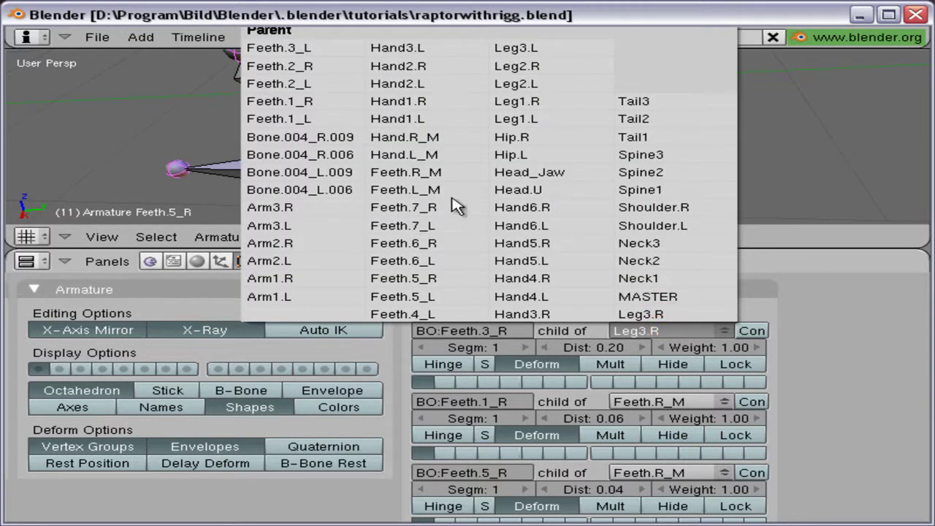
{"action": "left_click", "coordinate": [452, 178]}
Examine the parent settings of Feeth.3_R, the heel bone Feeth.R_M and the leg bone Leg3.R in Edit Mode.
{"action": "key", "text": "Tab"}
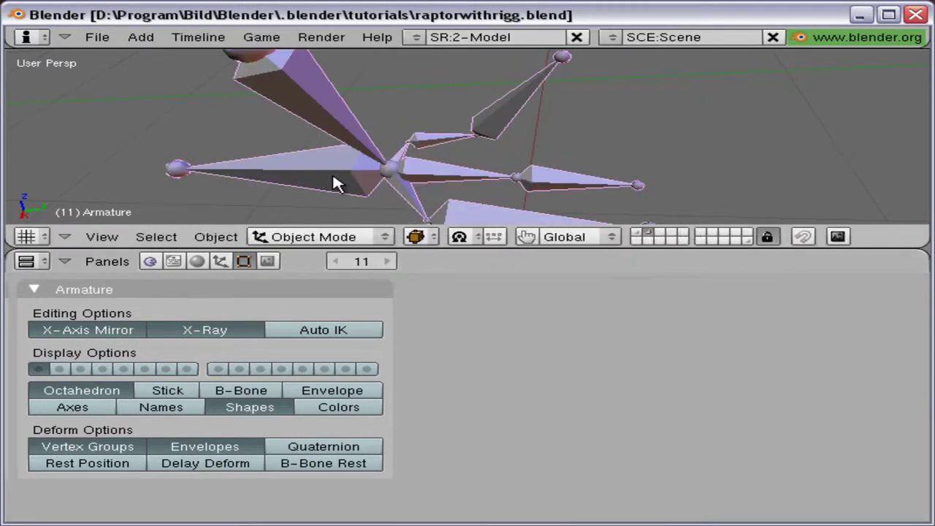
{"action": "left_click_drag", "start_coordinate": [321, 175], "coordinate": [318, 193]}
{"action": "right_click", "coordinate": [315, 200]}
{"action": "left_click", "coordinate": [321, 133]}
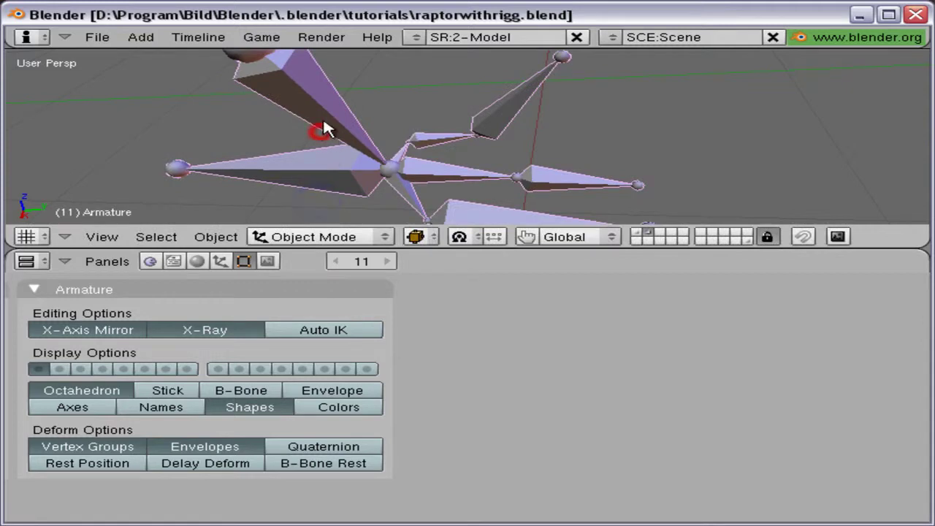
{"action": "key", "text": "Tab"}
{"action": "right_click", "coordinate": [438, 184]}
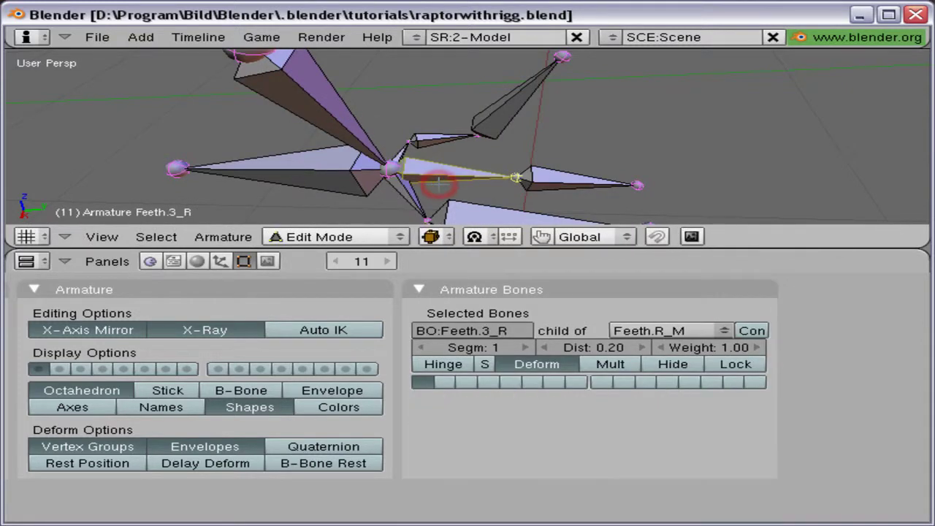
{"action": "middle_click_drag", "start_coordinate": [437, 168], "coordinate": [447, 118], "text": "shift"}
{"action": "right_click", "coordinate": [356, 119]}
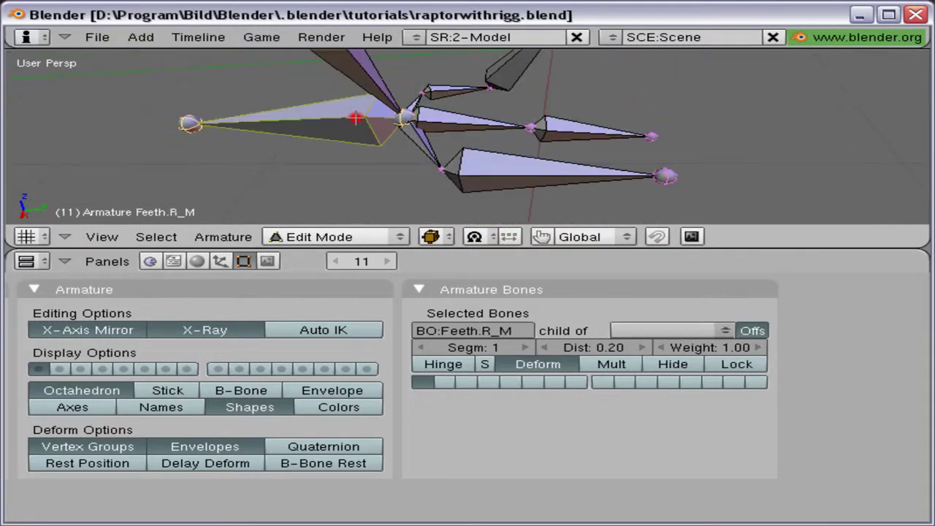
{"action": "right_click", "coordinate": [359, 78]}
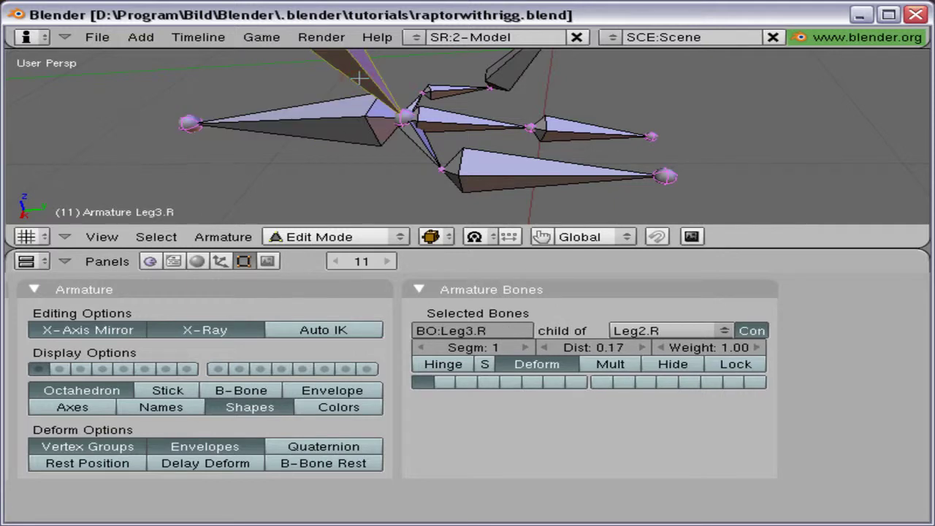
Try moving the heel bone Feeth.R_M in Pose Mode to test the right foot, and undo the move.
{"action": "key", "text": "Tab"}
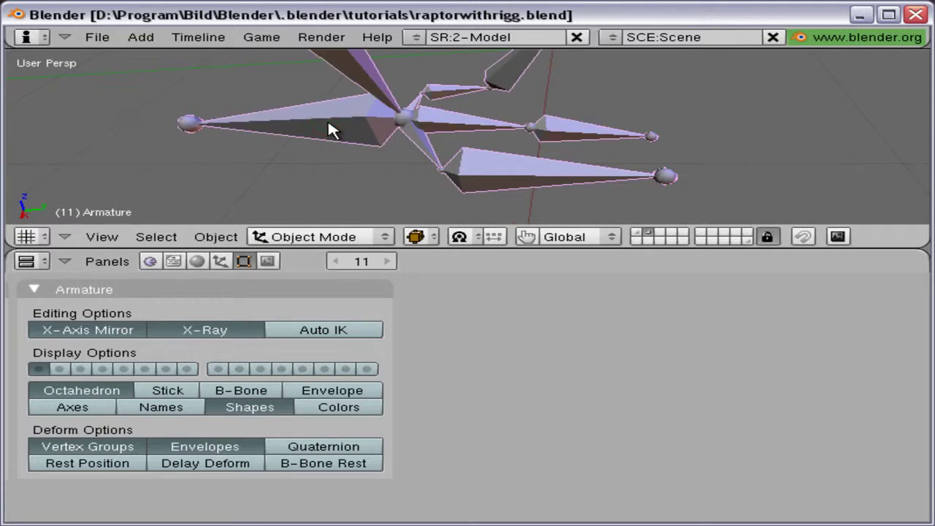
{"action": "key", "text": "ctrl+Tab"}
{"action": "right_click", "coordinate": [328, 126]}
{"action": "key", "text": "g"}
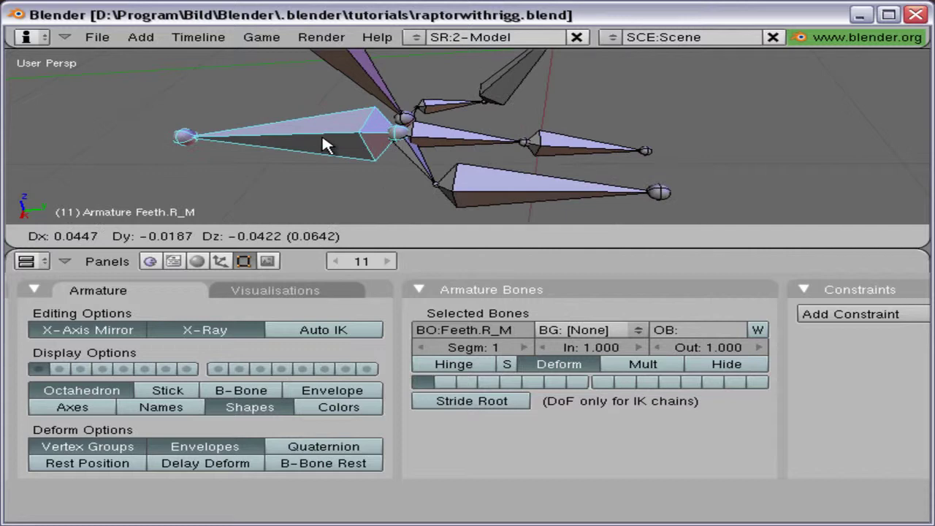
{"action": "left_click", "coordinate": [323, 137]}
{"action": "key", "text": "ctrl+z"}
In Edit Mode, select the left toe base bones Feeth.3_L, Feeth.1_L and Feeth.5_L and disconnect them from Leg3.L.
{"action": "key", "text": "Tab"}
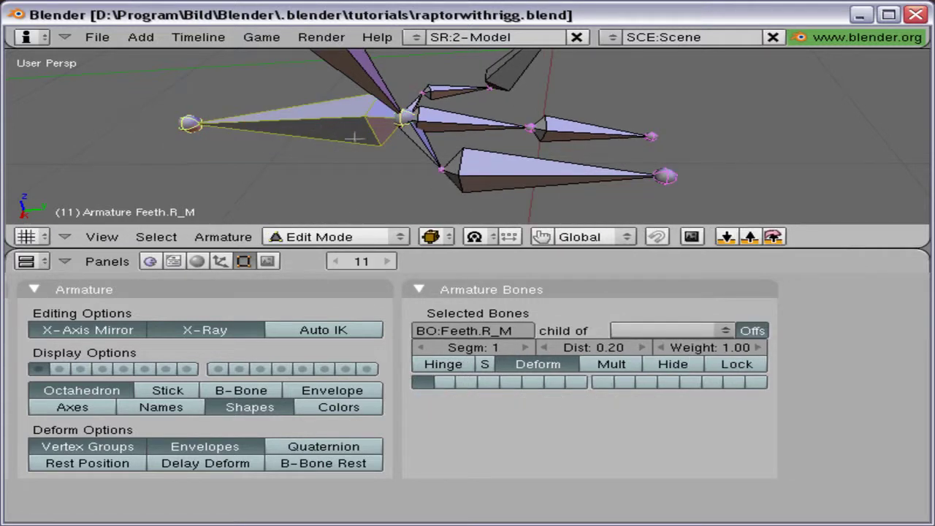
{"action": "middle_click_drag", "start_coordinate": [381, 111], "coordinate": [387, 238]}
{"action": "middle_click_drag", "start_coordinate": [448, 220], "coordinate": [473, 115]}
{"action": "right_click", "coordinate": [470, 124]}
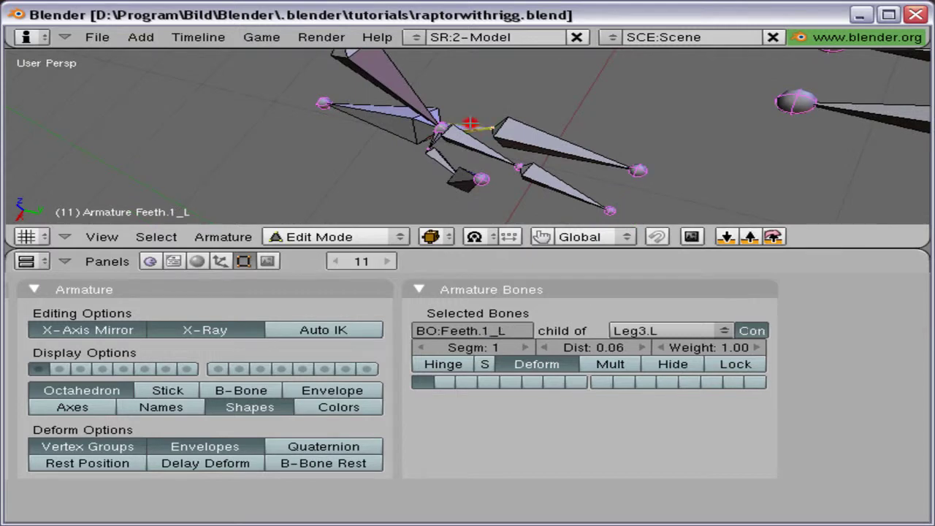
{"action": "right_click", "coordinate": [445, 162], "text": "shift"}
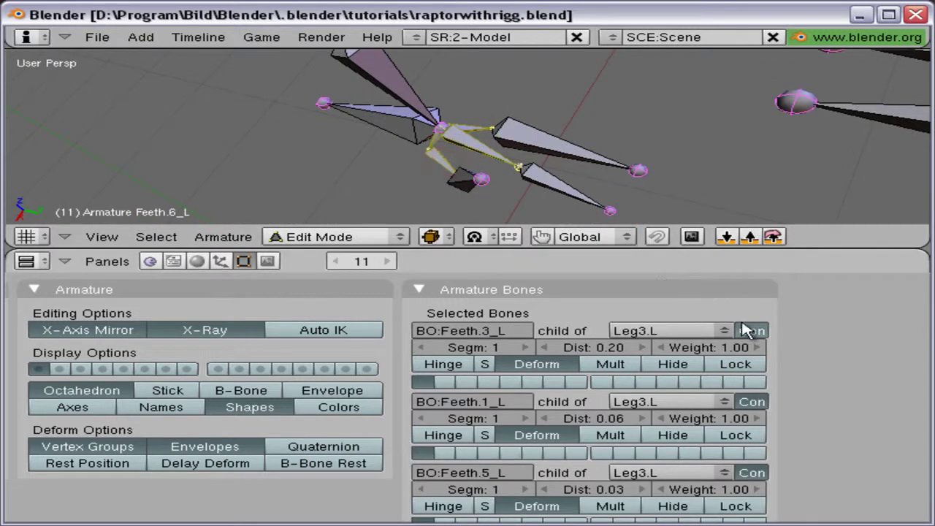
{"action": "left_click", "coordinate": [752, 401]}
{"action": "left_click", "coordinate": [760, 472]}
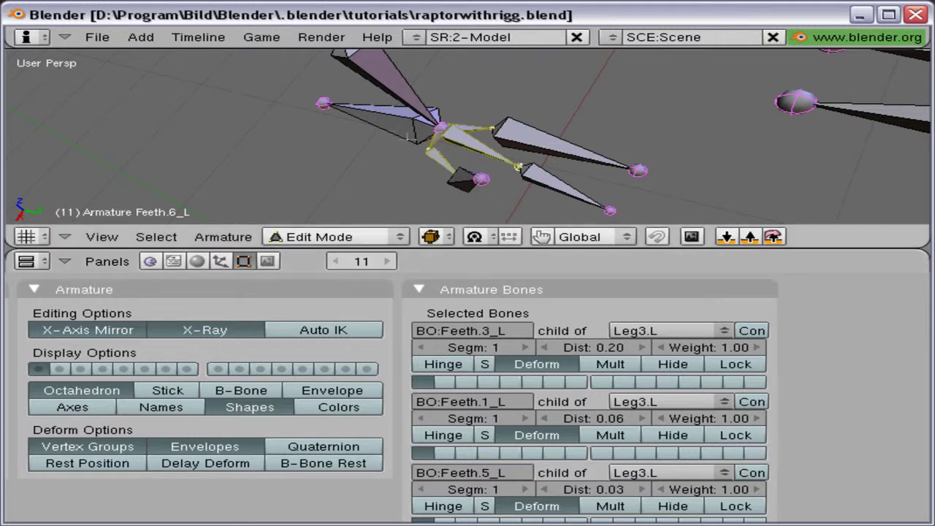
Make the heel bone Feeth.L_M the parent of toe base bones Feeth.3_L, Feeth.1_L and Feeth.5_L.
{"action": "left_click", "coordinate": [654, 330]}
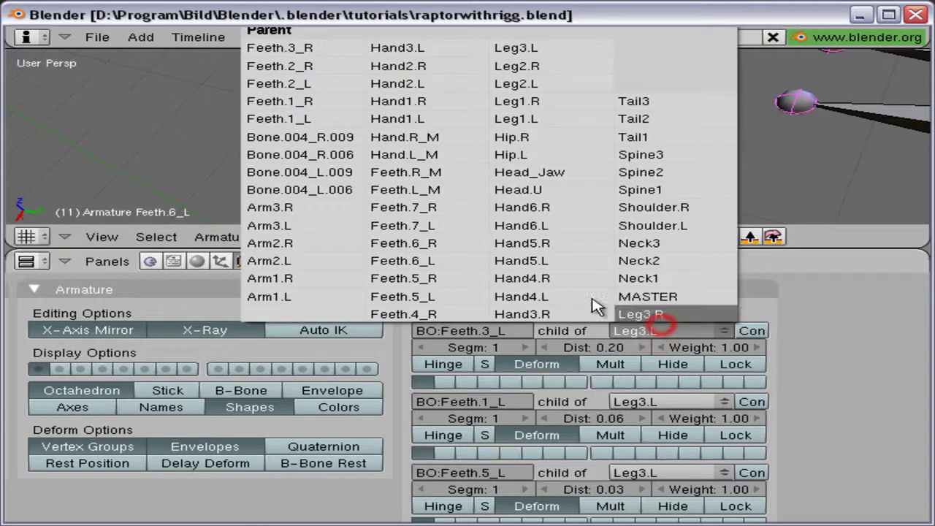
{"action": "left_click", "coordinate": [481, 189]}
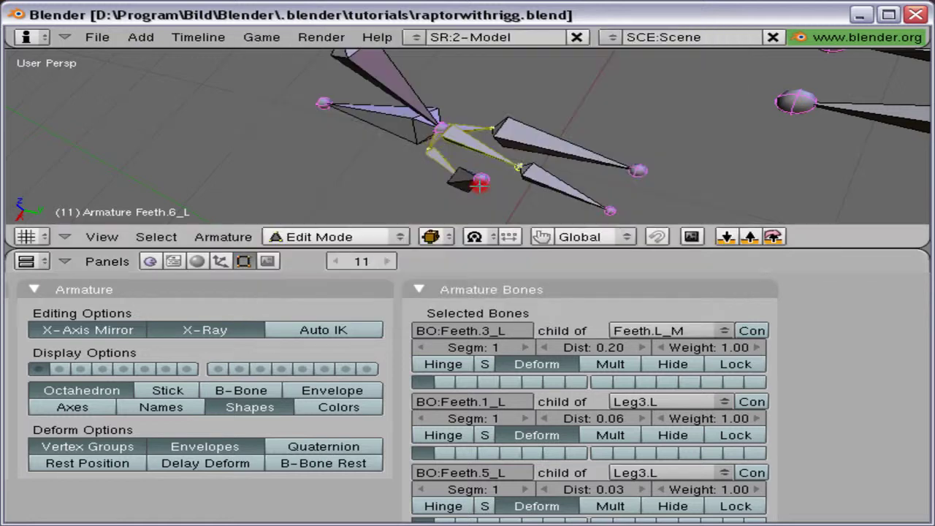
{"action": "left_click", "coordinate": [654, 402]}
{"action": "left_click", "coordinate": [435, 261]}
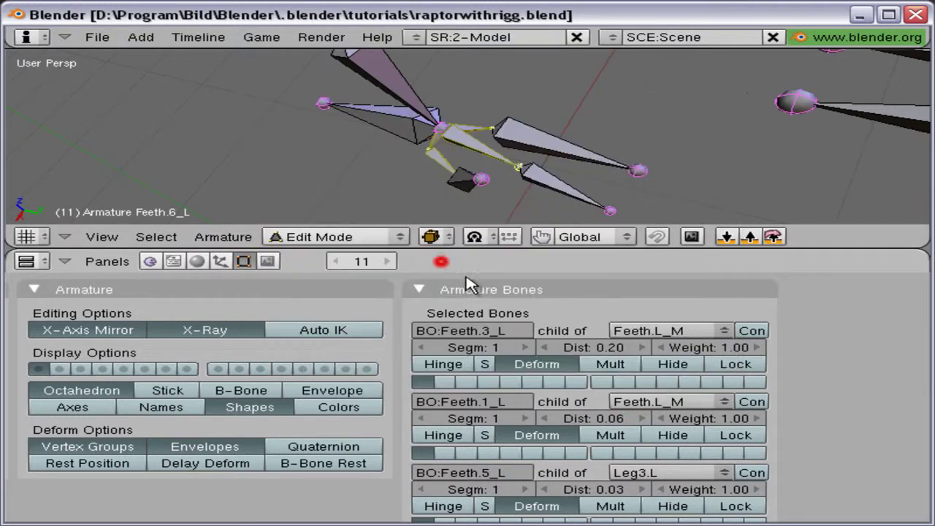
{"action": "left_click", "coordinate": [652, 473]}
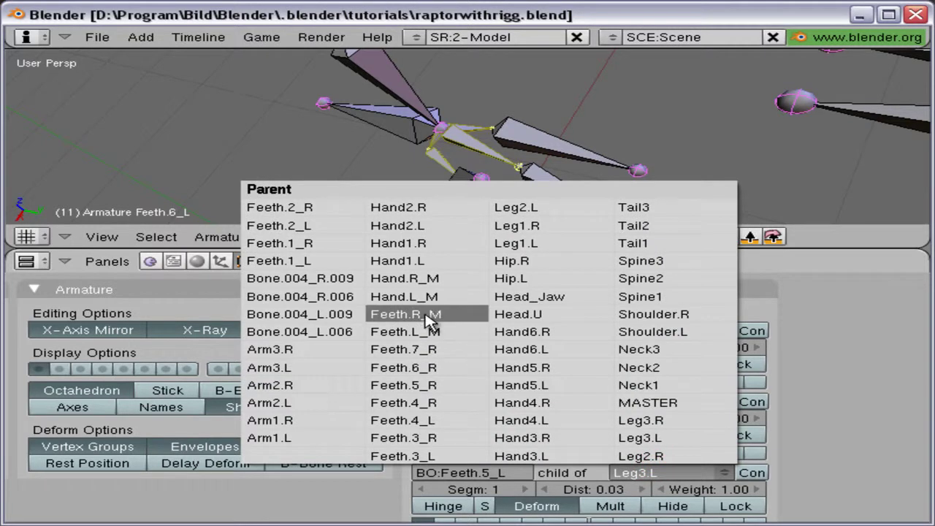
{"action": "left_click", "coordinate": [467, 333]}
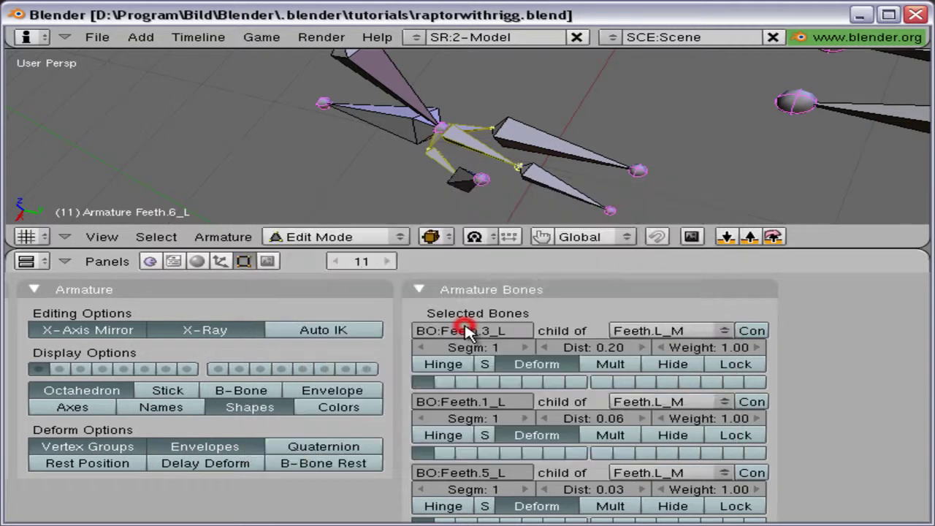
Try moving the heel bone Feeth.L_M and rotating Leg3.L in Pose Mode to test the left foot, and cancel both.
{"action": "key", "text": "ctrl+Tab"}
{"action": "right_click_drag", "start_coordinate": [374, 130], "coordinate": [351, 135]}
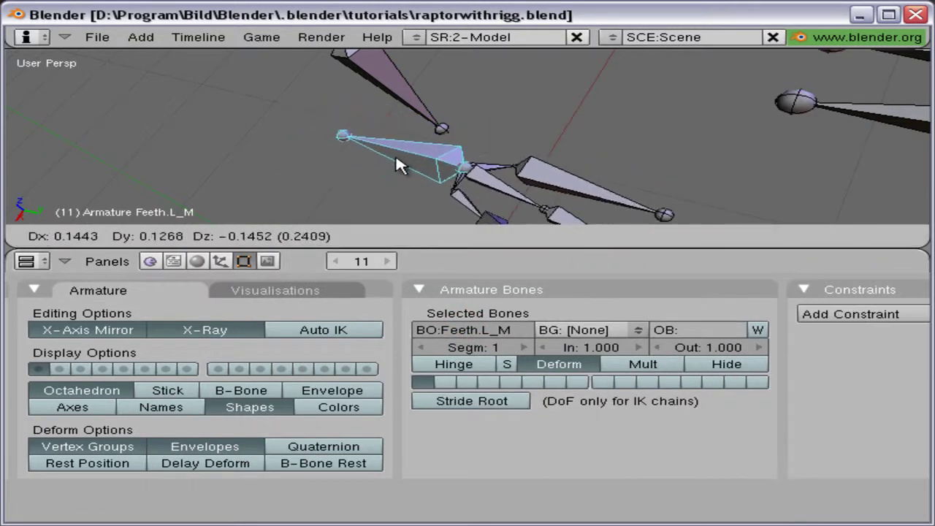
{"action": "left_click", "coordinate": [393, 153]}
{"action": "right_click", "coordinate": [388, 84]}
{"action": "key", "text": "r"}
{"action": "left_click", "coordinate": [303, 63]}
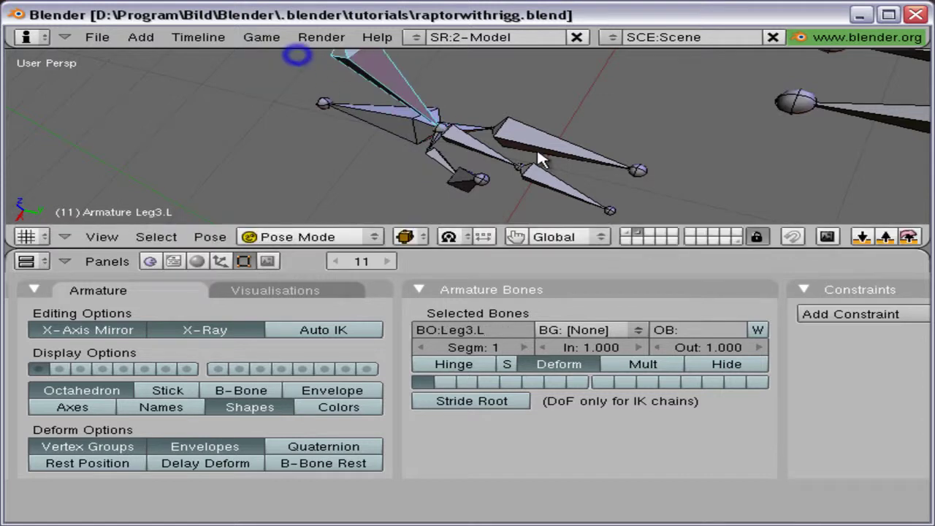
Select the hand bone Arm3.R, disconnect it from Arm2.R in Edit Mode, and parent it to the wrist bone Hand.R_M.
{"action": "middle_click_drag", "start_coordinate": [539, 157], "coordinate": [620, 122]}
{"action": "middle_click_drag", "start_coordinate": [428, 113], "coordinate": [441, 101], "text": "shift"}
{"action": "right_click", "coordinate": [103, 107]}
{"action": "middle_click_drag", "start_coordinate": [103, 107], "coordinate": [473, 140]}
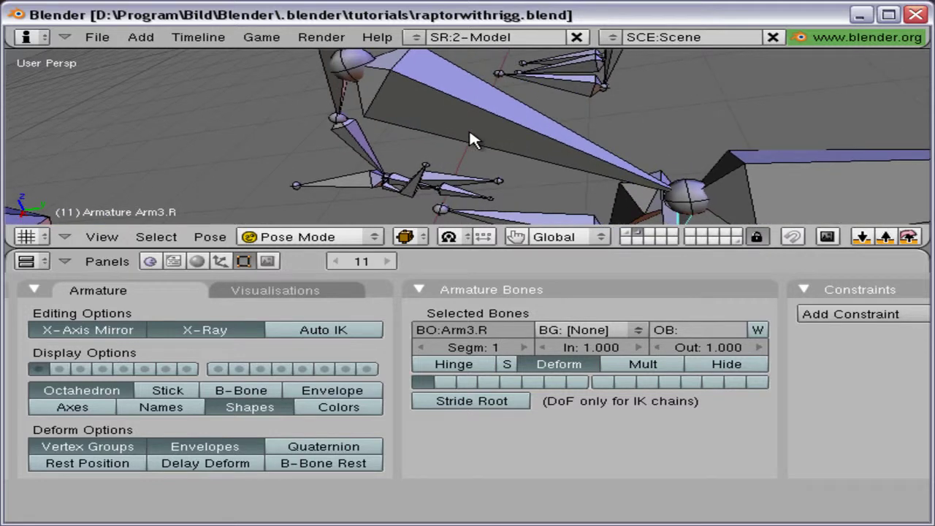
{"action": "middle_click_drag", "start_coordinate": [533, 141], "coordinate": [553, 98]}
{"action": "key", "text": "Tab"}
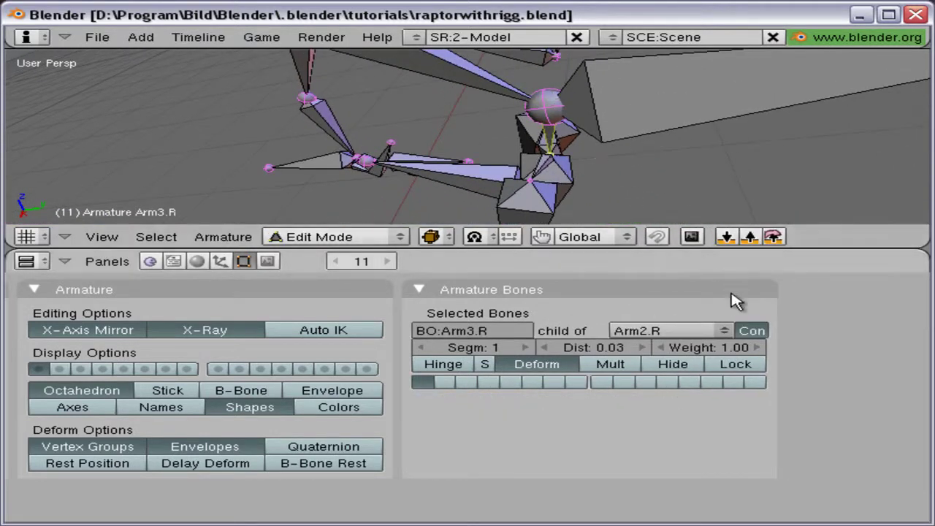
{"action": "left_click", "coordinate": [763, 331]}
{"action": "left_click", "coordinate": [698, 330]}
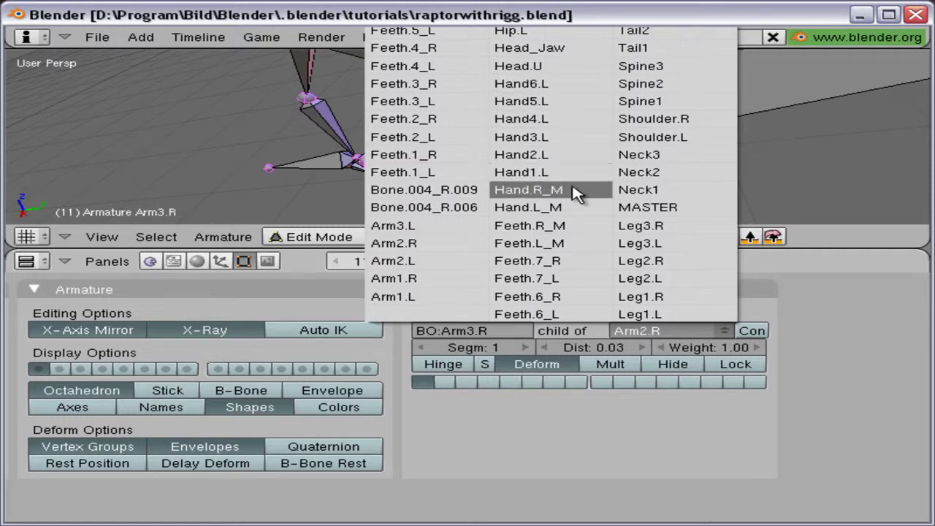
{"action": "left_click", "coordinate": [529, 190]}
Try moving the wrist bone Hand.R_M in Pose Mode to test the right hand, and cancel the move.
{"action": "key", "text": "Tab"}
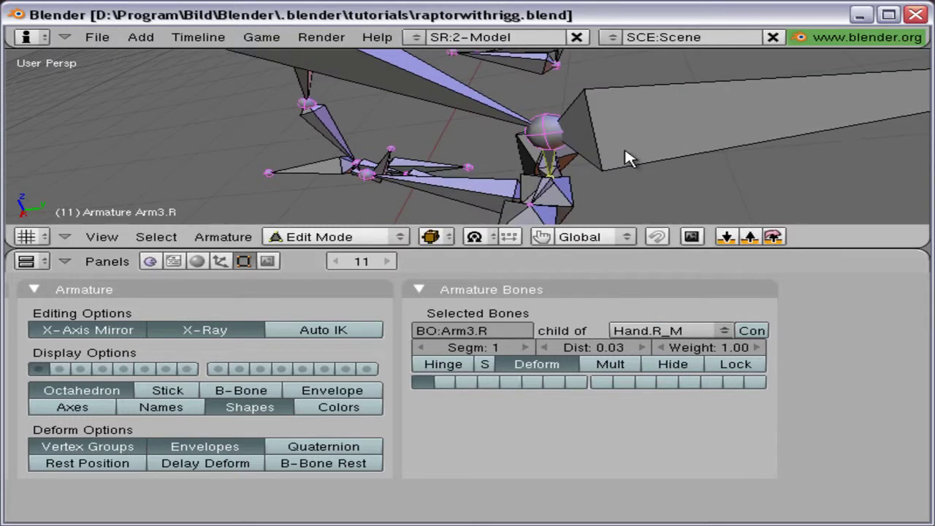
{"action": "left_click", "coordinate": [656, 126]}
{"action": "key", "text": "g"}
{"action": "right_click", "coordinate": [656, 150]}
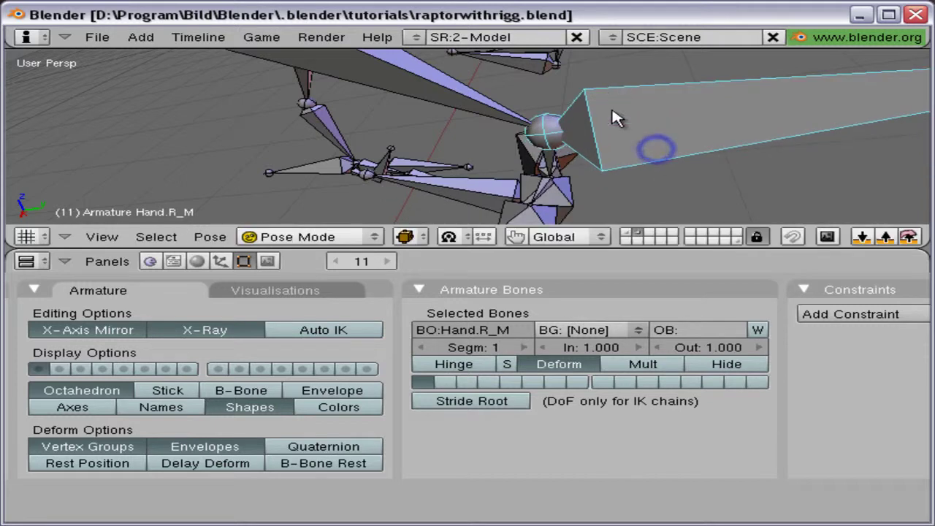
Select the hand bone Arm3.L, disconnect it from Arm2.L in Edit Mode, and parent it to the wrist bone Hand.L_M.
{"action": "middle_click_drag", "start_coordinate": [616, 119], "coordinate": [614, 188]}
{"action": "right_click", "coordinate": [583, 133]}
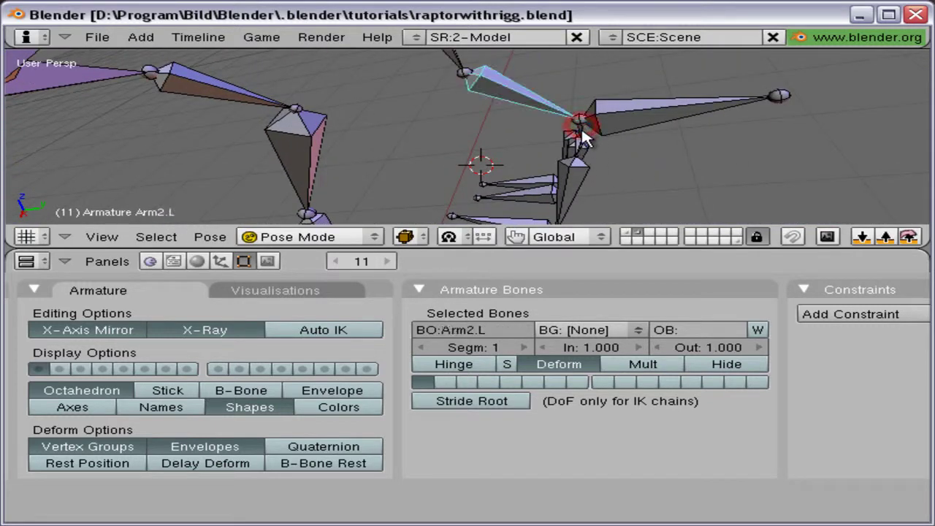
{"action": "scroll", "coordinate": [584, 136], "scroll_direction": "up", "scroll_amount": 3}
{"action": "key", "text": "Tab"}
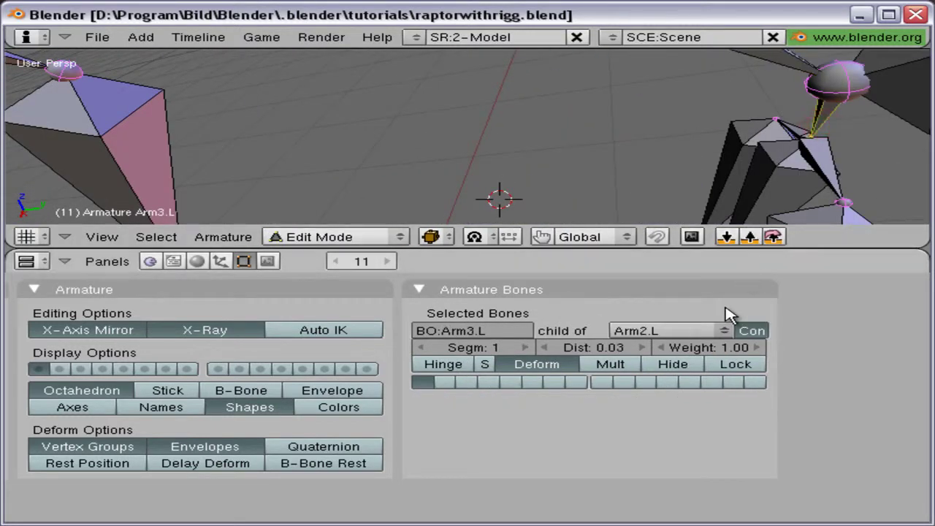
{"action": "left_click", "coordinate": [713, 330]}
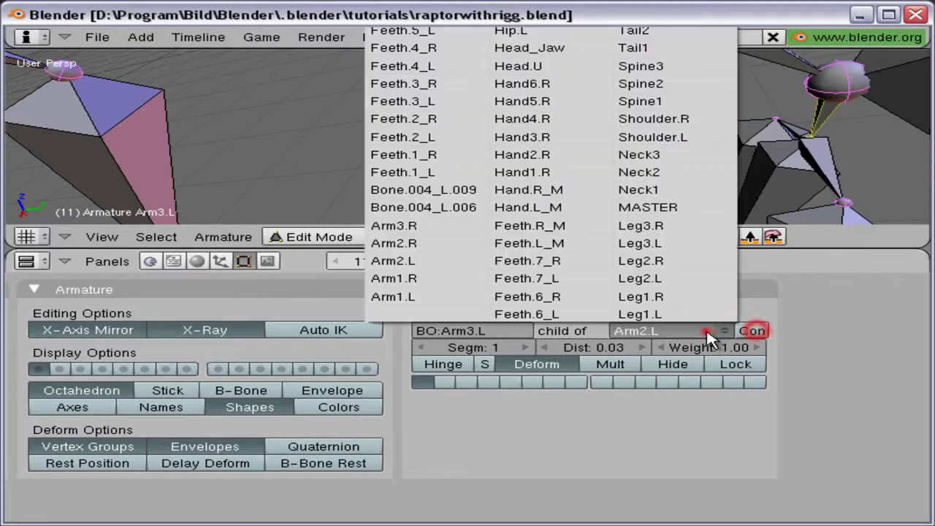
{"action": "left_click", "coordinate": [557, 207]}
In Edit Mode, select the four bones around the base of MASTER together: Spine1, Hip.L, Spine2 and Hip.R.
{"action": "scroll", "coordinate": [556, 187], "scroll_direction": "down", "scroll_amount": 5}
{"action": "key", "text": "Tab"}
{"action": "scroll", "coordinate": [555, 185], "scroll_direction": "down", "scroll_amount": 5}
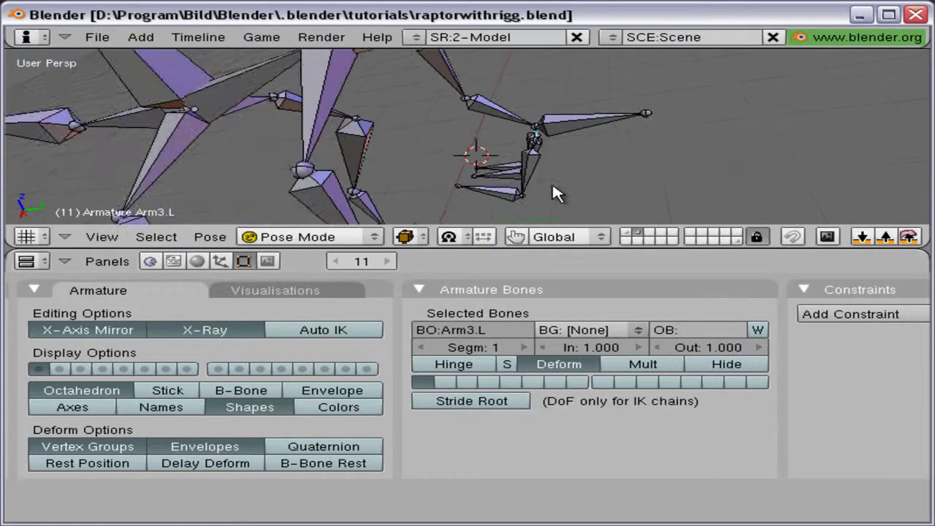
{"action": "middle_click_drag", "start_coordinate": [342, 108], "coordinate": [487, 144]}
{"action": "key", "text": "Tab"}
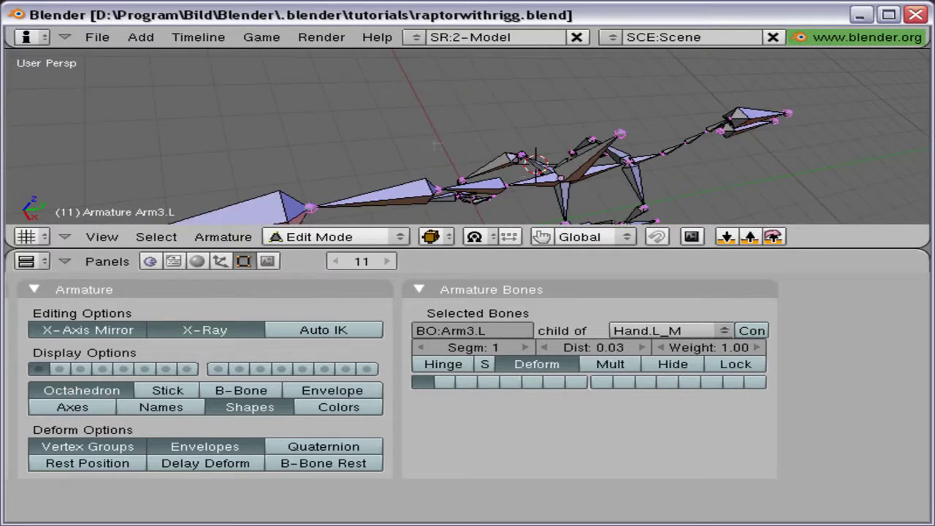
{"action": "right_click", "coordinate": [541, 169]}
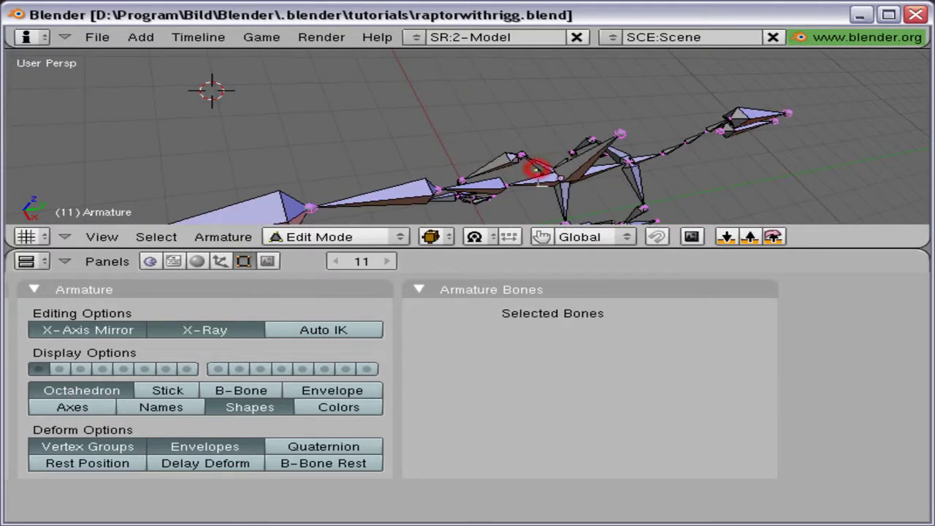
{"action": "right_click", "coordinate": [538, 186]}
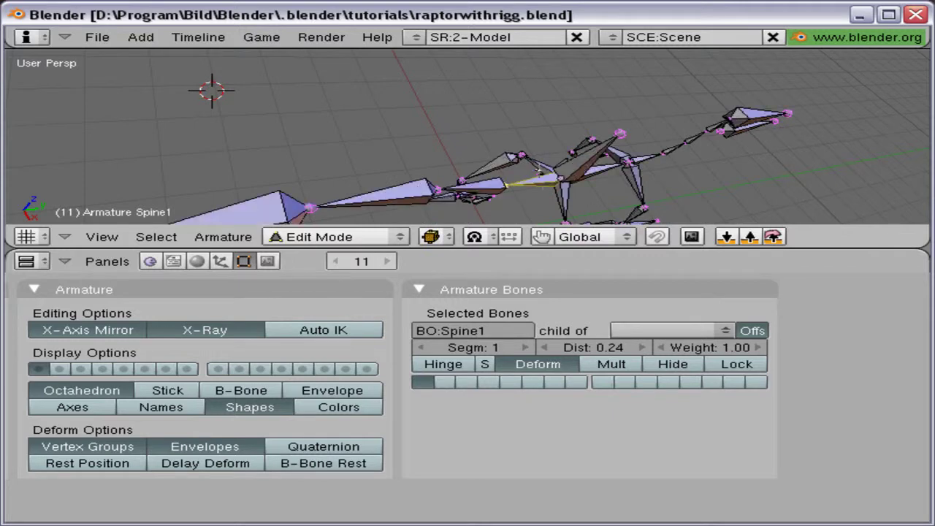
{"action": "right_click", "coordinate": [541, 161]}
{"action": "scroll", "coordinate": [425, 60], "scroll_direction": "up", "scroll_amount": 3}
{"action": "middle_click_drag", "start_coordinate": [537, 169], "coordinate": [443, 143], "text": "shift"}
{"action": "right_click", "coordinate": [415, 130]}
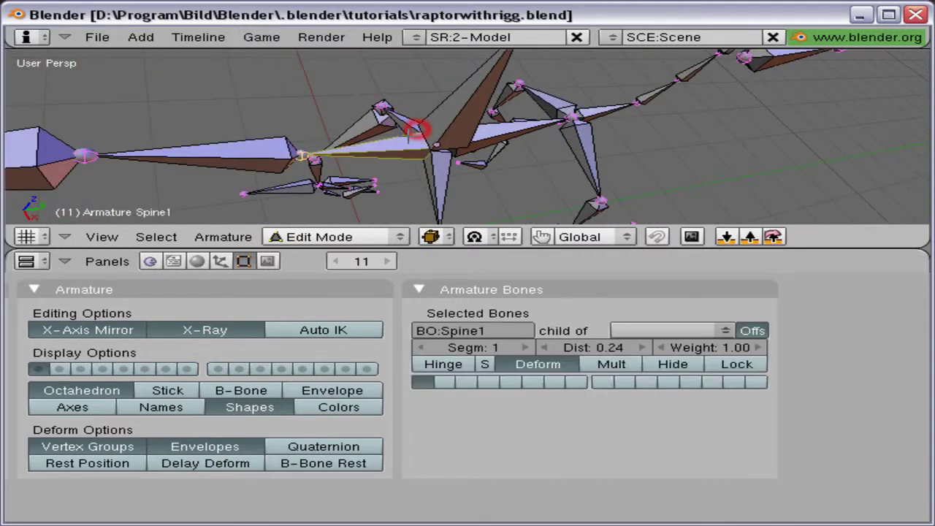
{"action": "right_click", "coordinate": [407, 119], "text": "shift"}
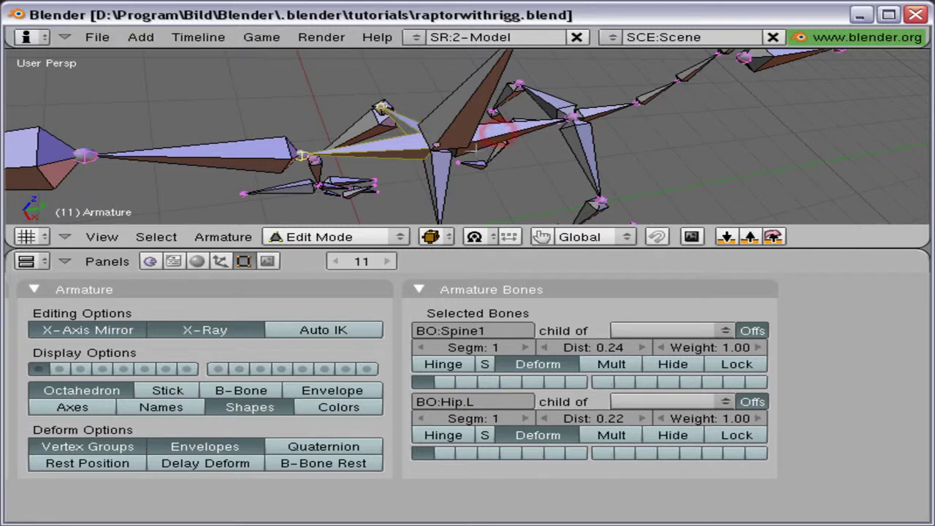
{"action": "middle_click_drag", "start_coordinate": [482, 146], "coordinate": [484, 126]}
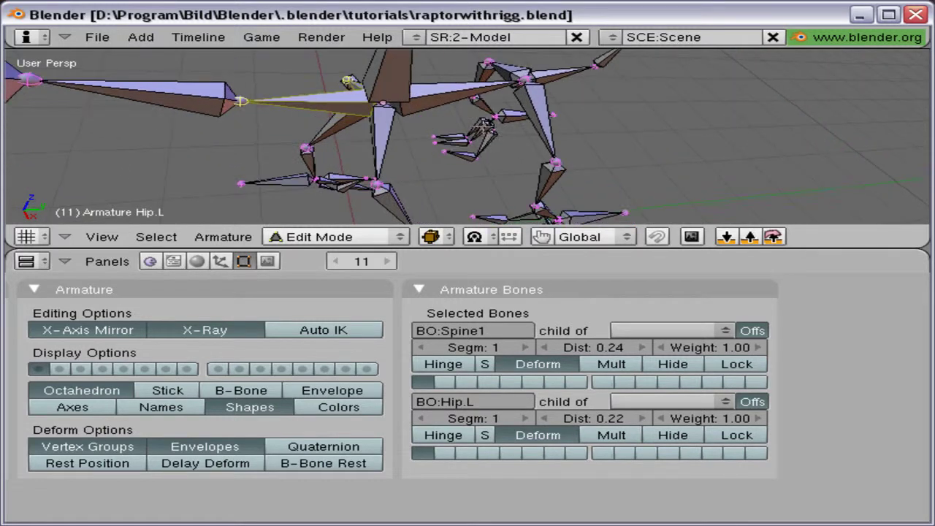
{"action": "right_click", "coordinate": [431, 101], "text": "shift"}
{"action": "right_click", "coordinate": [384, 135], "text": "shift"}
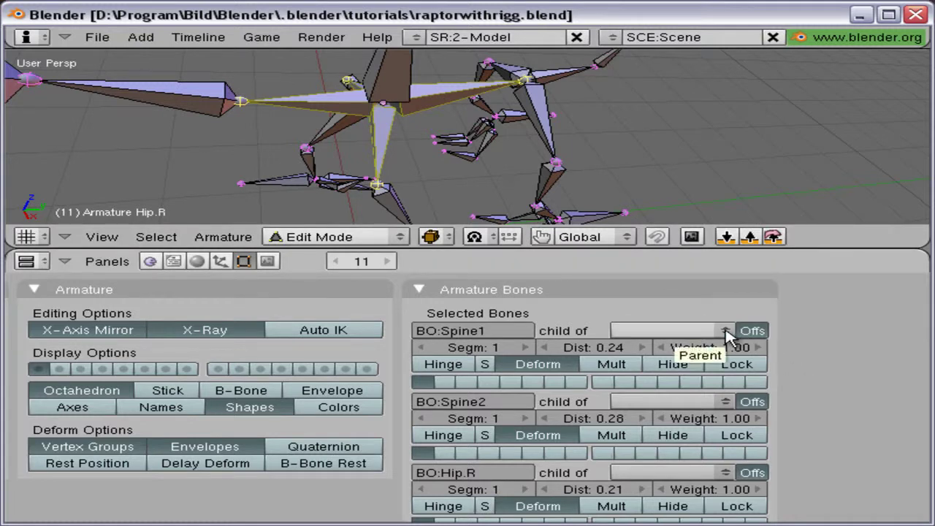
Parent the selected bones Spine1, Spine2, Hip.R and Hip.L to the MASTER bone.
{"action": "middle_click_drag", "start_coordinate": [815, 445], "coordinate": [807, 423]}
{"action": "left_click", "coordinate": [676, 320]}
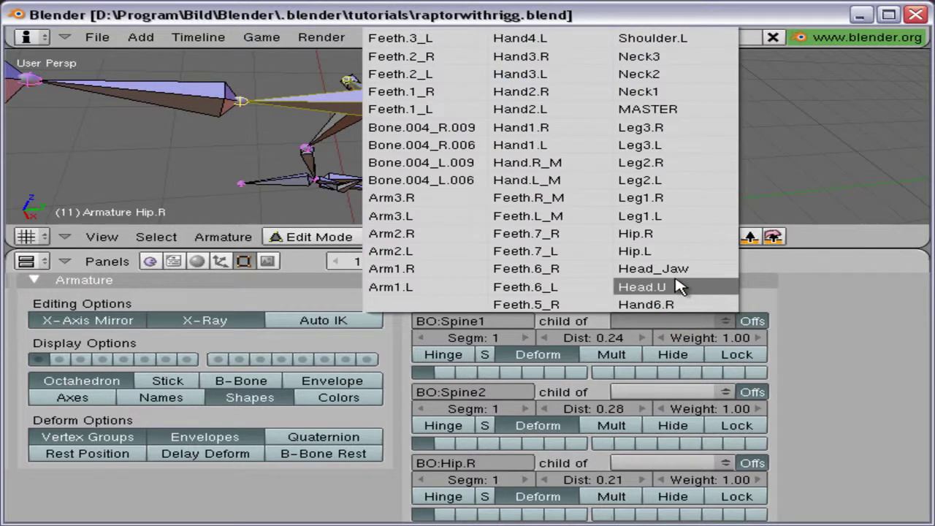
{"action": "left_click", "coordinate": [678, 111]}
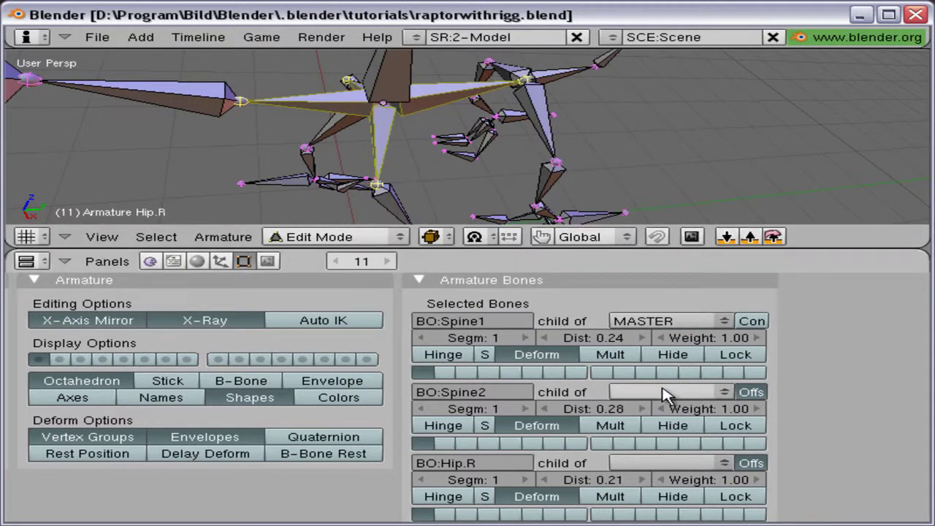
{"action": "left_click", "coordinate": [666, 393]}
{"action": "left_click", "coordinate": [649, 178]}
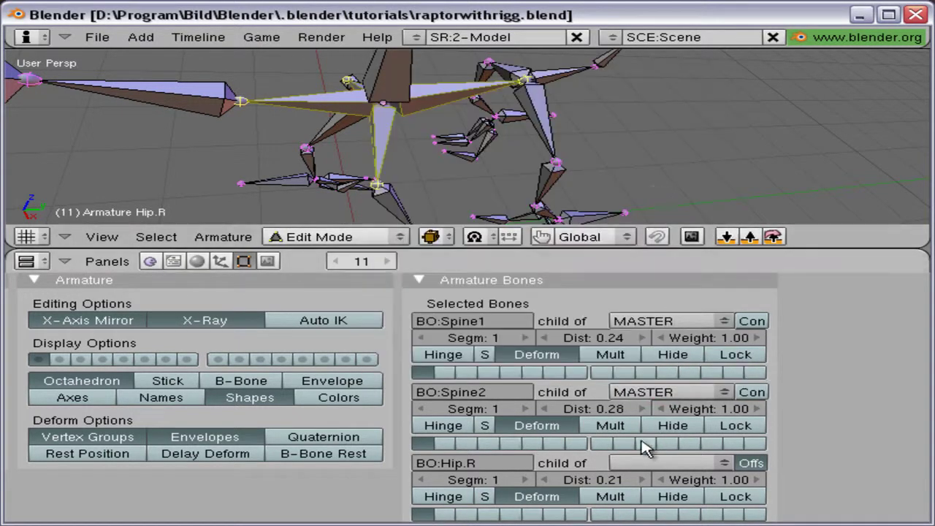
{"action": "left_click", "coordinate": [646, 462]}
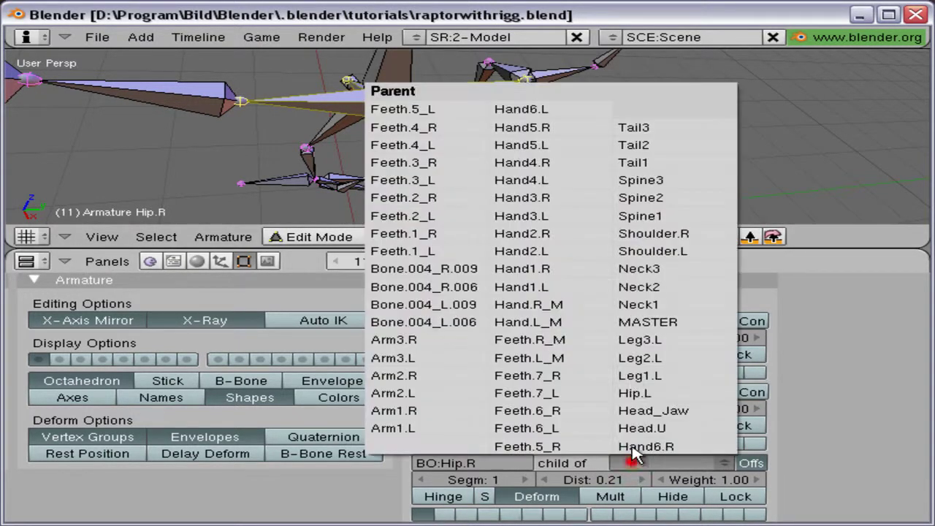
{"action": "left_click", "coordinate": [676, 322]}
{"action": "scroll", "coordinate": [826, 393], "scroll_direction": "down", "scroll_amount": 3}
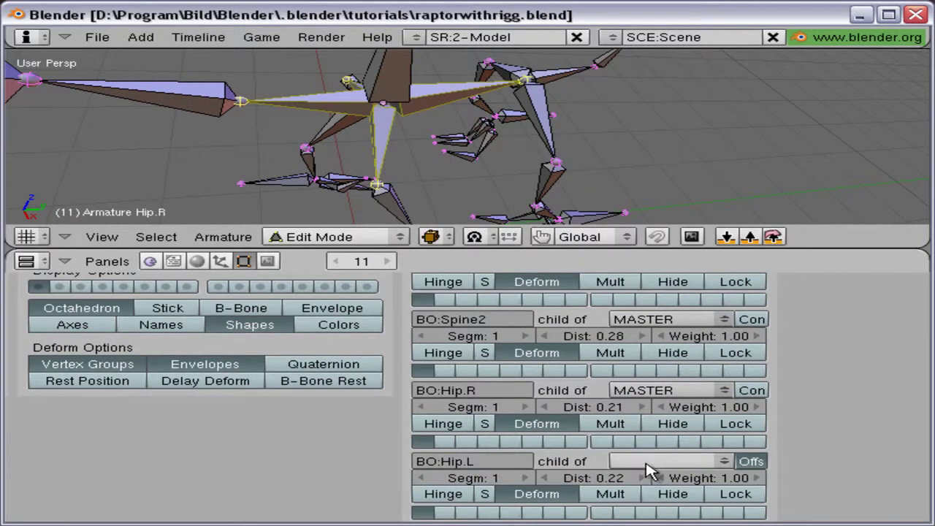
{"action": "left_click", "coordinate": [647, 462]}
{"action": "left_click", "coordinate": [676, 323]}
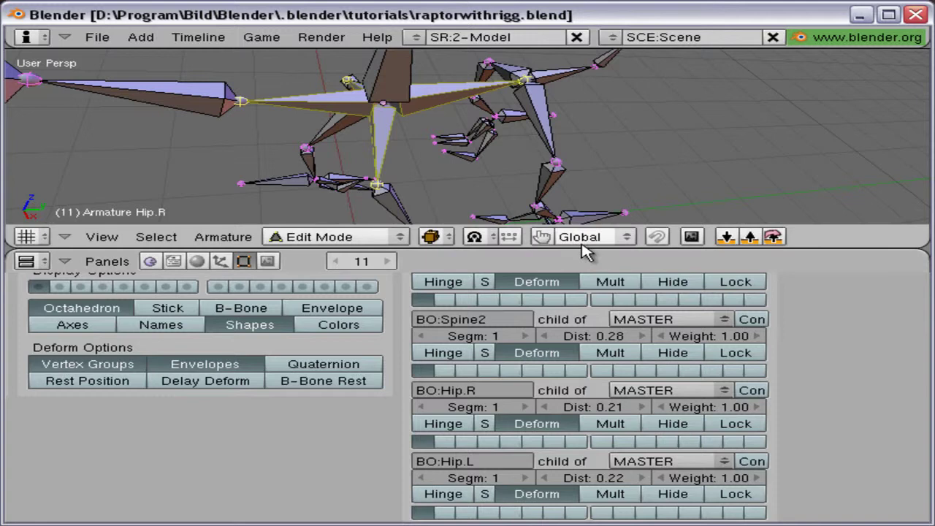
{"action": "middle_click_drag", "start_coordinate": [583, 309], "coordinate": [579, 341], "text": "ctrl"}
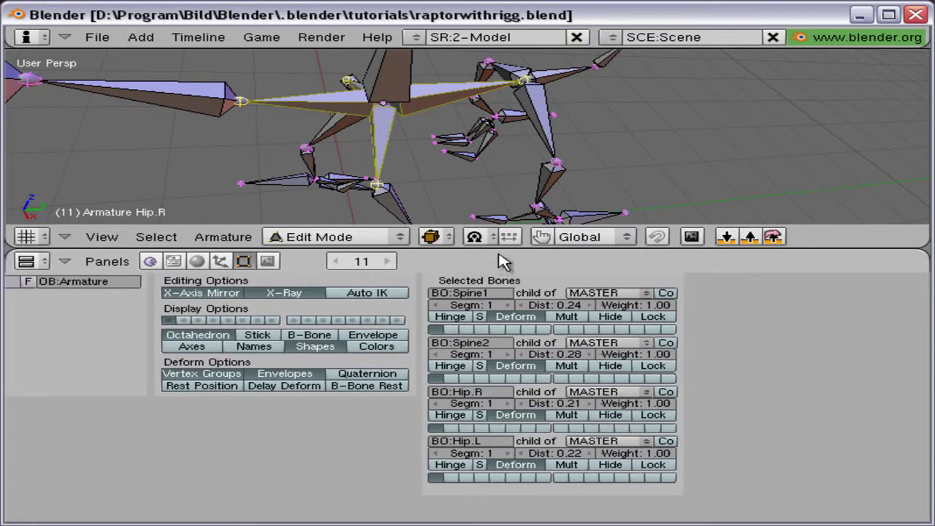
Try moving the MASTER bone in Pose Mode to test the body's parenting, and cancel the move.
{"action": "key", "text": "Tab"}
{"action": "scroll", "coordinate": [478, 148], "scroll_direction": "down", "scroll_amount": 3}
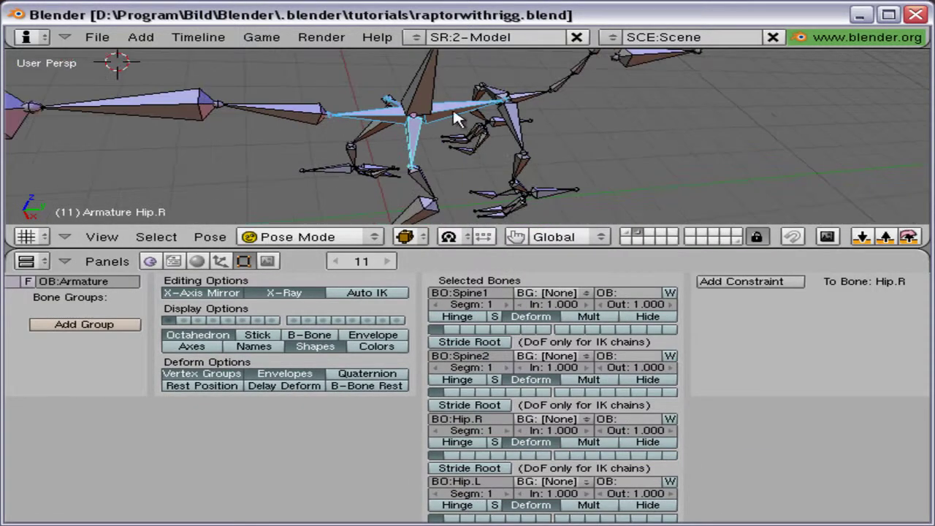
{"action": "right_click", "coordinate": [414, 81]}
{"action": "scroll", "coordinate": [417, 95], "scroll_direction": "down", "scroll_amount": 2}
{"action": "key", "text": "g"}
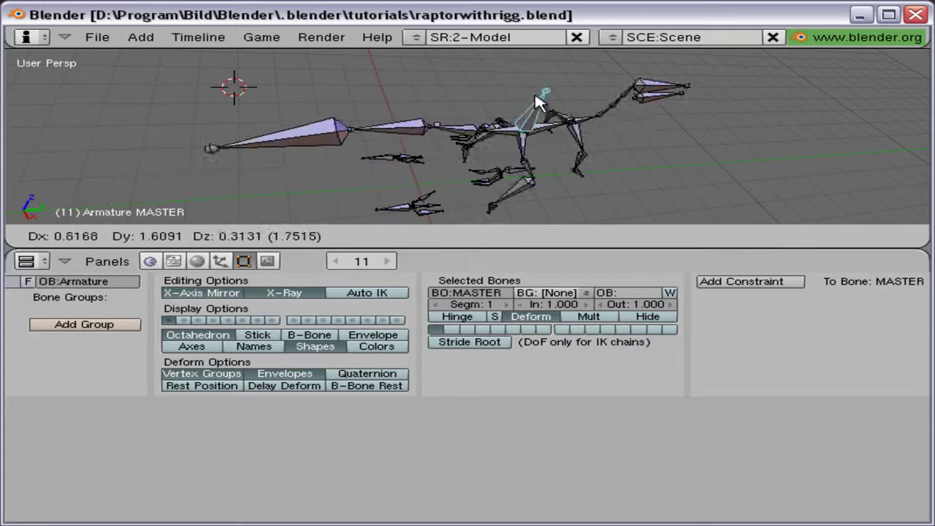
{"action": "right_click", "coordinate": [481, 95]}
{"action": "scroll", "coordinate": [478, 155], "scroll_direction": "up", "scroll_amount": 3}
{"action": "scroll", "coordinate": [478, 156], "scroll_direction": "down", "scroll_amount": 2}
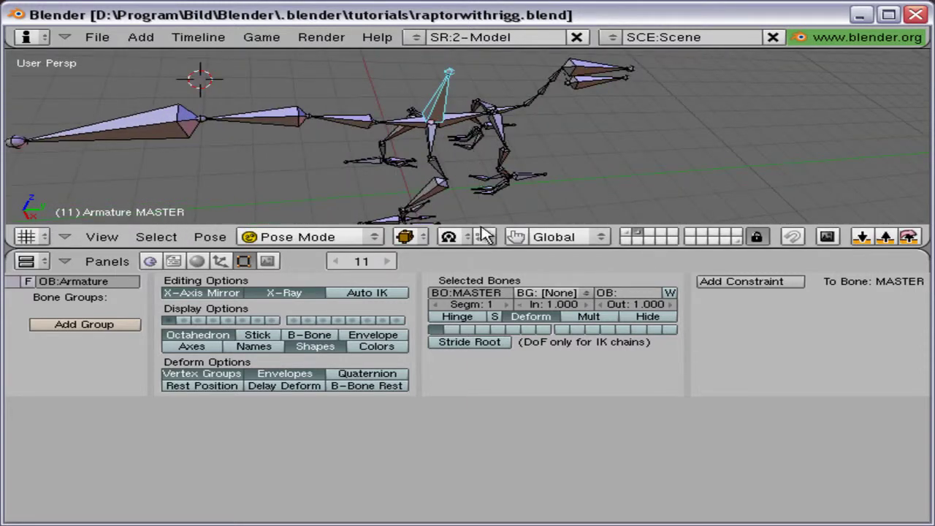
Enlarge the 3D view, select the right foot bone Leg3.R, and add an IK Solver constraint to it.
{"action": "left_click_drag", "start_coordinate": [482, 250], "coordinate": [480, 344]}
{"action": "middle_click_drag", "start_coordinate": [423, 259], "coordinate": [491, 168]}
{"action": "scroll", "coordinate": [491, 168], "scroll_direction": "up", "scroll_amount": 6}
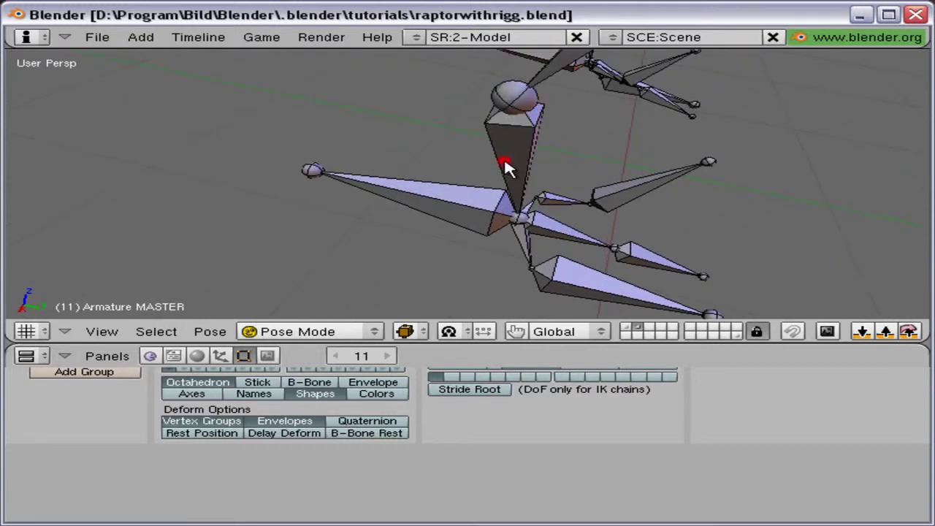
{"action": "right_click", "coordinate": [504, 167]}
{"action": "middle_click_drag", "start_coordinate": [504, 167], "coordinate": [476, 236]}
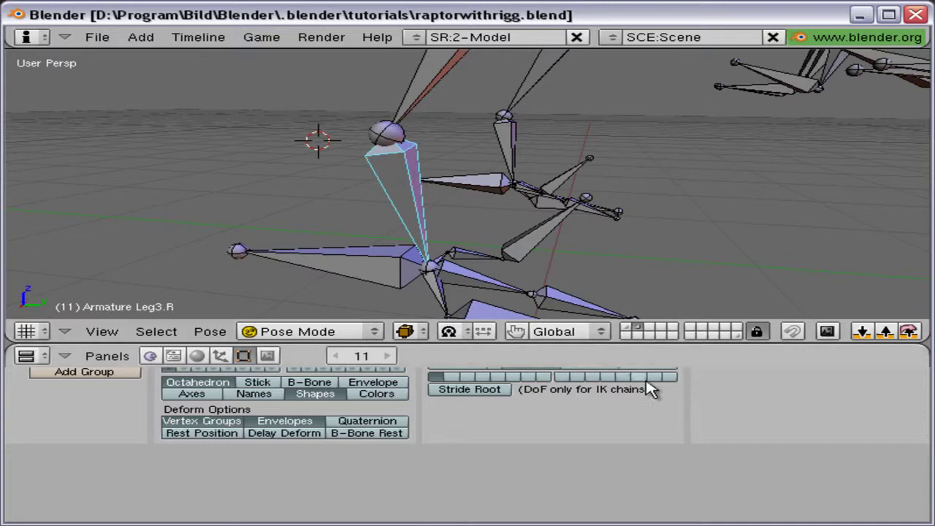
{"action": "middle_click_drag", "start_coordinate": [648, 386], "coordinate": [450, 518]}
{"action": "left_click", "coordinate": [537, 398]}
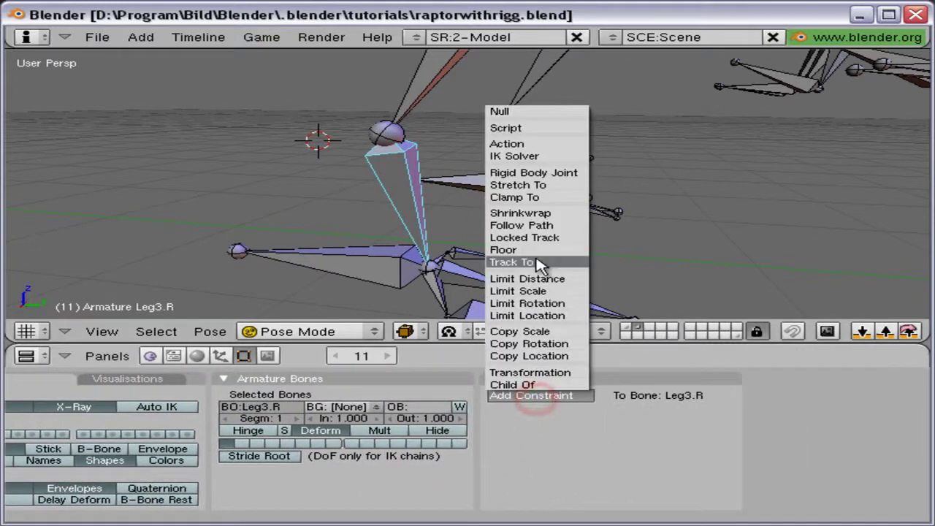
{"action": "left_click", "coordinate": [537, 157]}
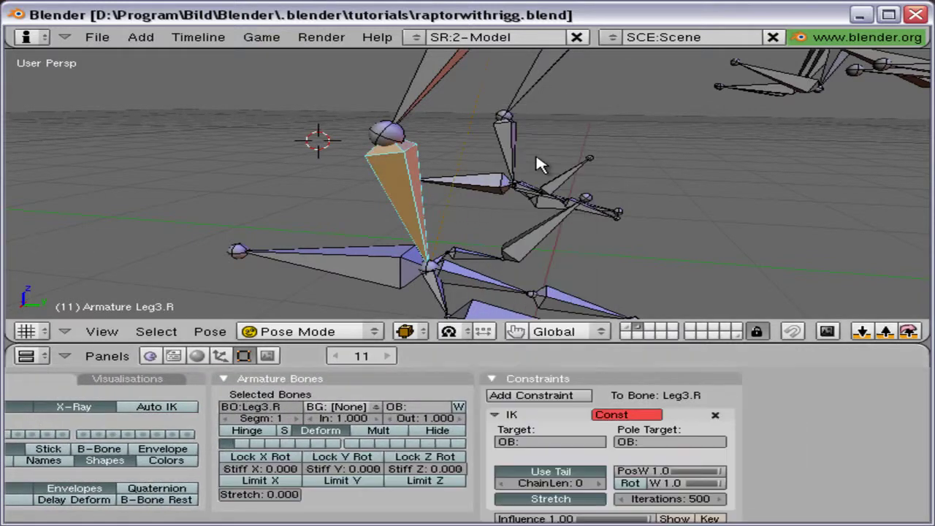
Set the target of Leg3.R's IK constraint to the object Armature and the bone Feeth.R_M.
{"action": "left_click", "coordinate": [534, 442]}
{"action": "type", "text": "Armat"}
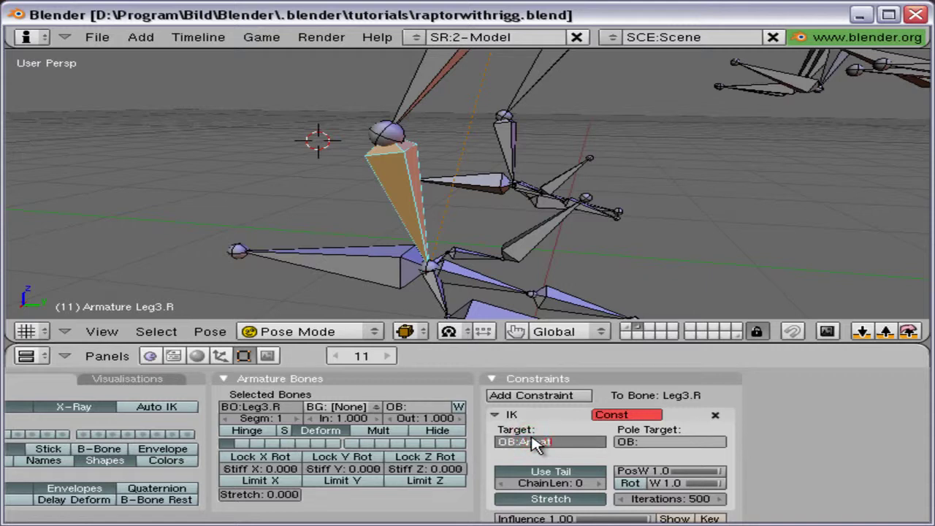
{"action": "type", "text": "ure"}
{"action": "key", "text": "Return"}
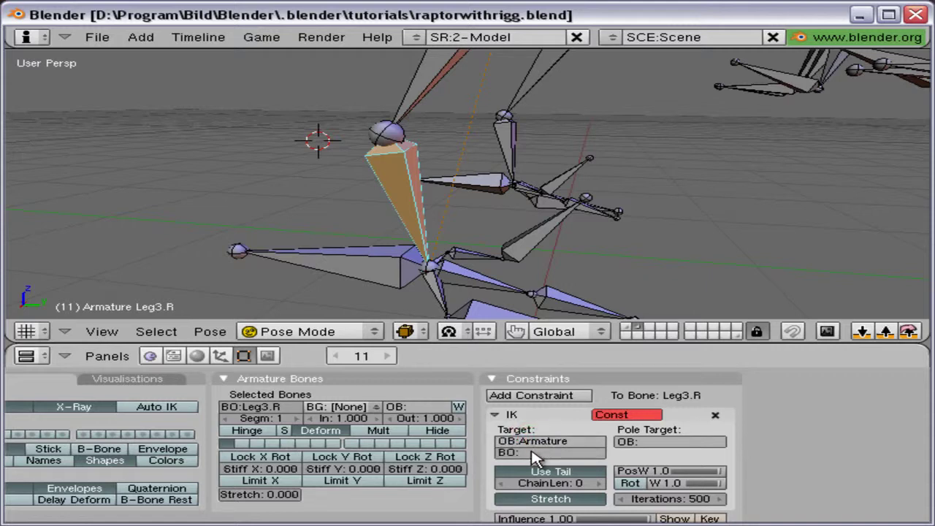
{"action": "left_click", "coordinate": [534, 454]}
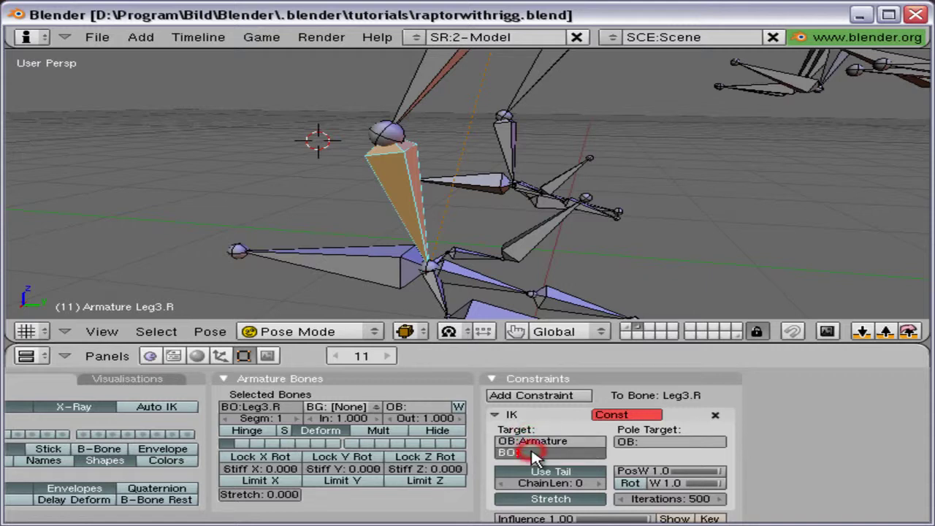
{"action": "right_click", "coordinate": [343, 266]}
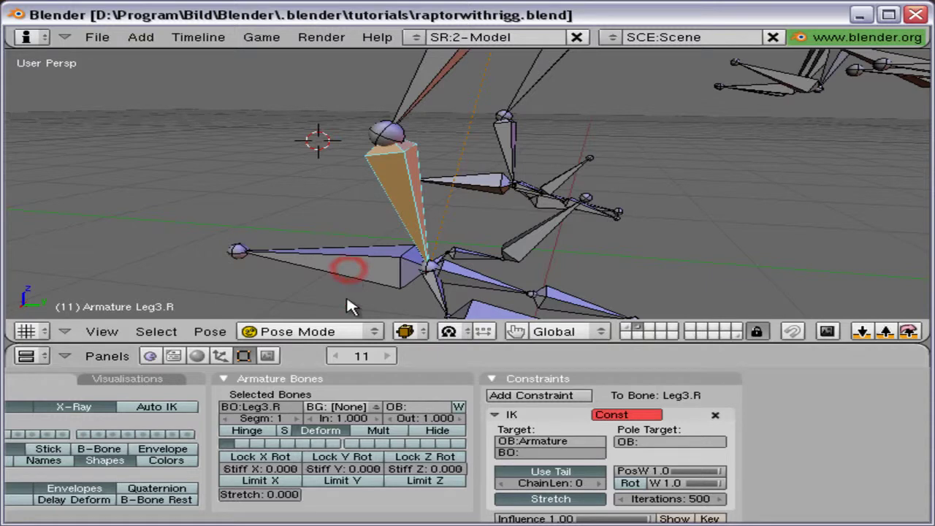
{"action": "left_click", "coordinate": [272, 407]}
{"action": "right_click", "coordinate": [411, 212]}
{"action": "right_click", "coordinate": [444, 230]}
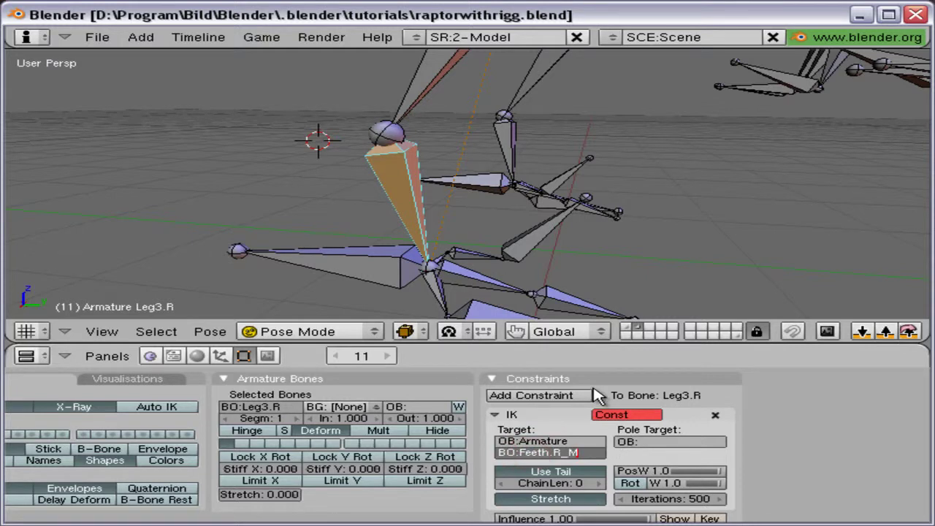
{"action": "key", "text": "Return"}
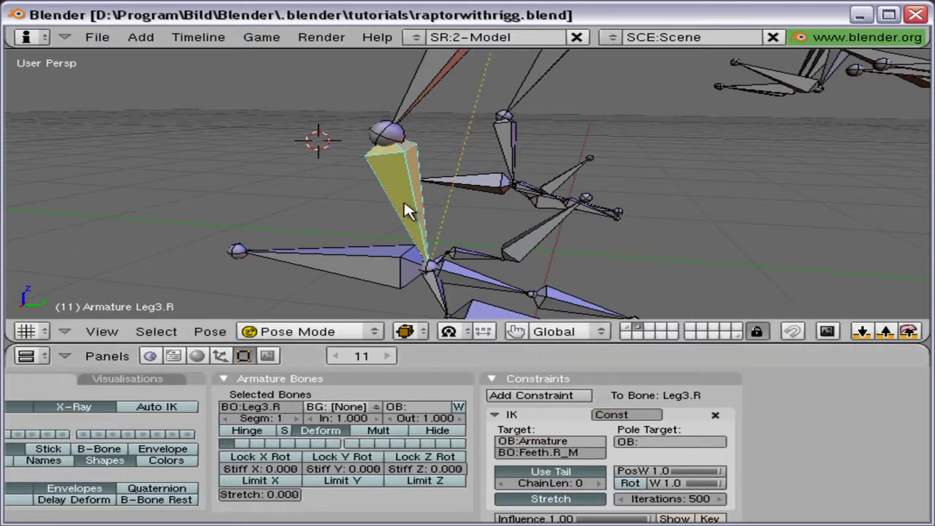
Try moving the heel bone Feeth.R_M to test the right leg's IK, and cancel the move.
{"action": "middle_click_drag", "start_coordinate": [358, 230], "coordinate": [330, 261], "text": "shift"}
{"action": "scroll", "coordinate": [330, 261], "scroll_direction": "down", "scroll_amount": 5}
{"action": "right_click", "coordinate": [385, 254]}
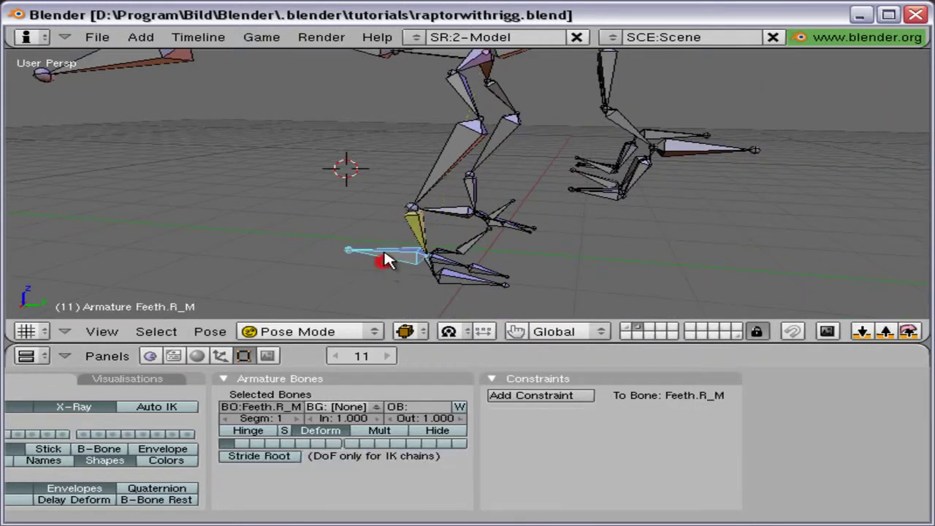
{"action": "middle_click_drag", "start_coordinate": [387, 260], "coordinate": [428, 236]}
{"action": "key", "text": "g"}
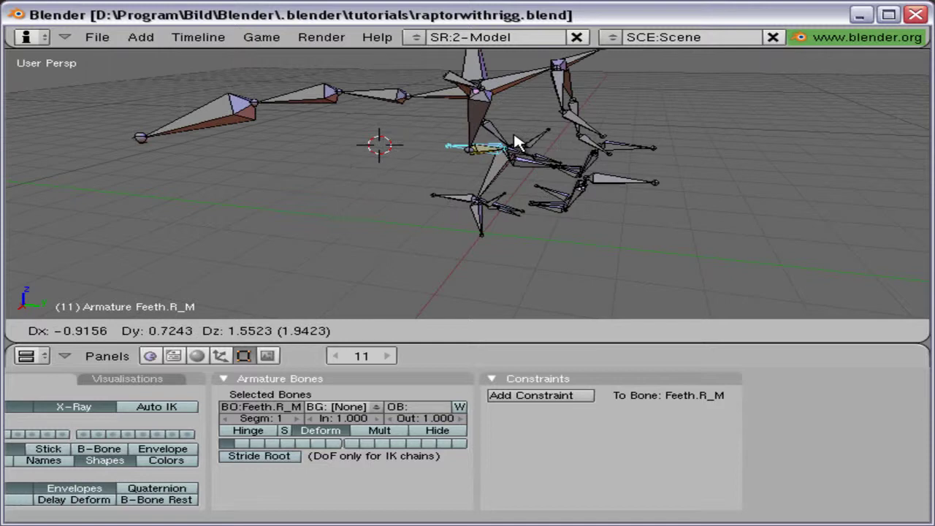
{"action": "right_click", "coordinate": [504, 204]}
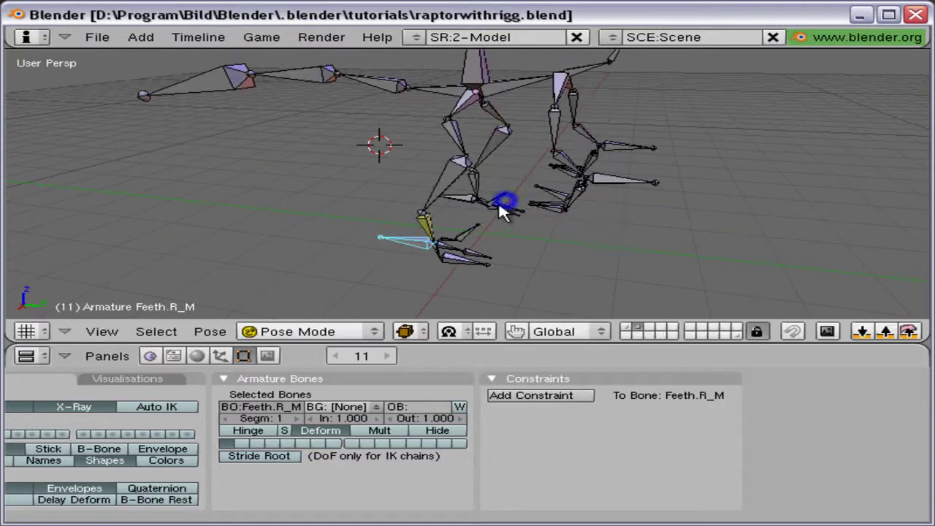
Examine the right leg's bone chain from Leg3.R up to Hip.R by selecting its bones one after another.
{"action": "right_click", "coordinate": [423, 226]}
{"action": "right_click", "coordinate": [441, 194]}
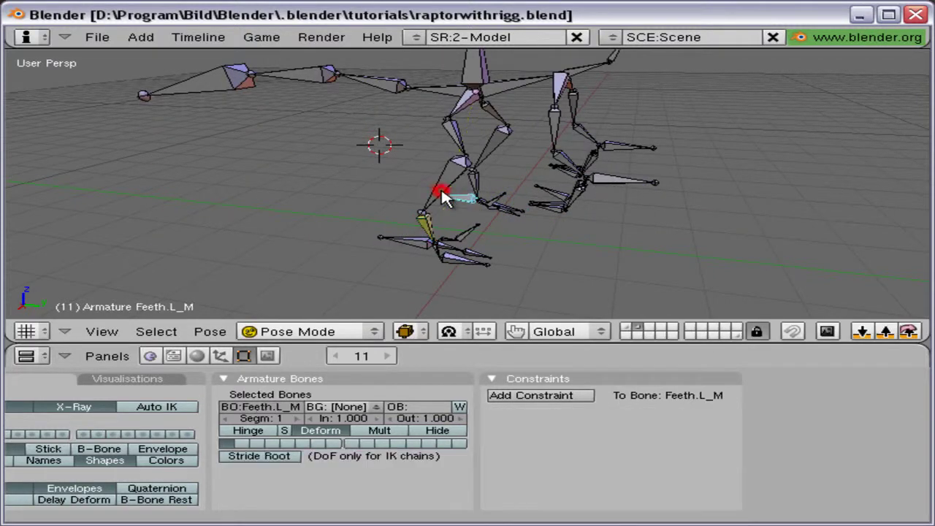
{"action": "middle_click_drag", "start_coordinate": [465, 166], "coordinate": [428, 209]}
{"action": "right_click", "coordinate": [431, 219]}
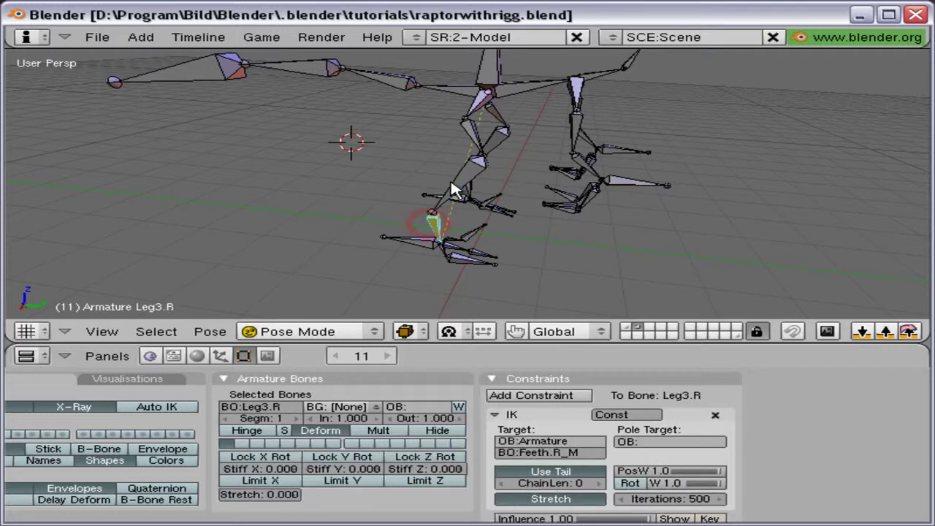
{"action": "right_click", "coordinate": [488, 148]}
{"action": "right_click", "coordinate": [468, 126]}
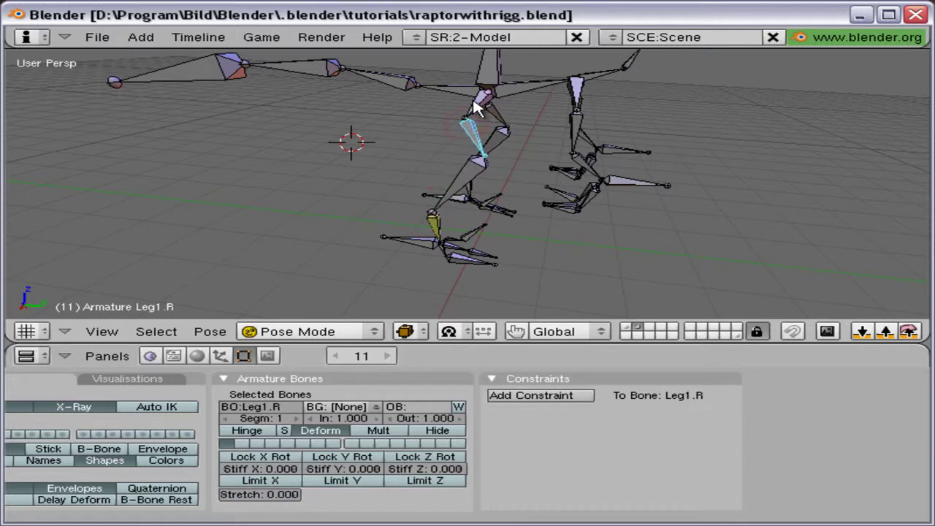
{"action": "right_click", "coordinate": [475, 101]}
{"action": "right_click", "coordinate": [478, 105]}
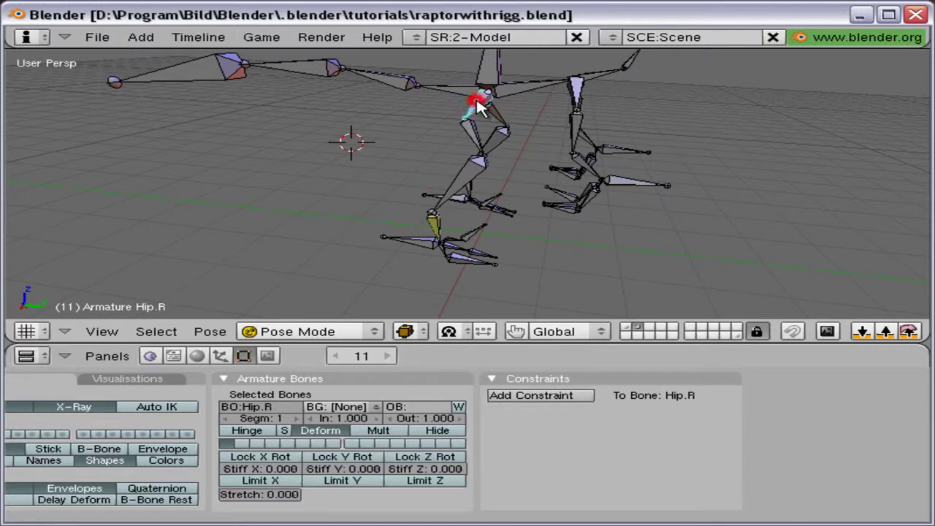
Increase the chain length of Leg3.R's IK constraint to limit which right leg bones it affects.
{"action": "right_click", "coordinate": [440, 229]}
{"action": "left_click", "coordinate": [598, 484]}
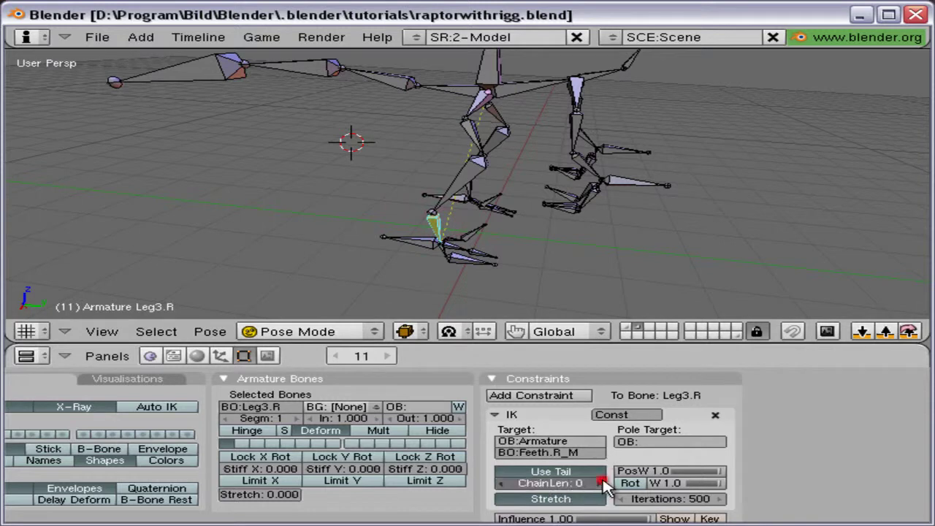
{"action": "left_click", "coordinate": [601, 484]}
Try moving the heel bone Feeth.R_M to test the right leg with the limited IK chain, and cancel the move.
{"action": "right_click", "coordinate": [394, 247]}
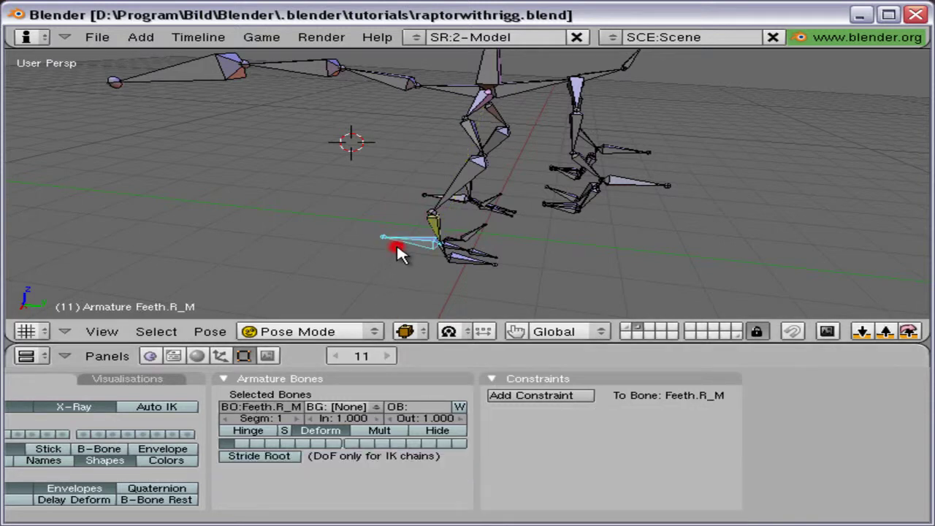
{"action": "key", "text": "g"}
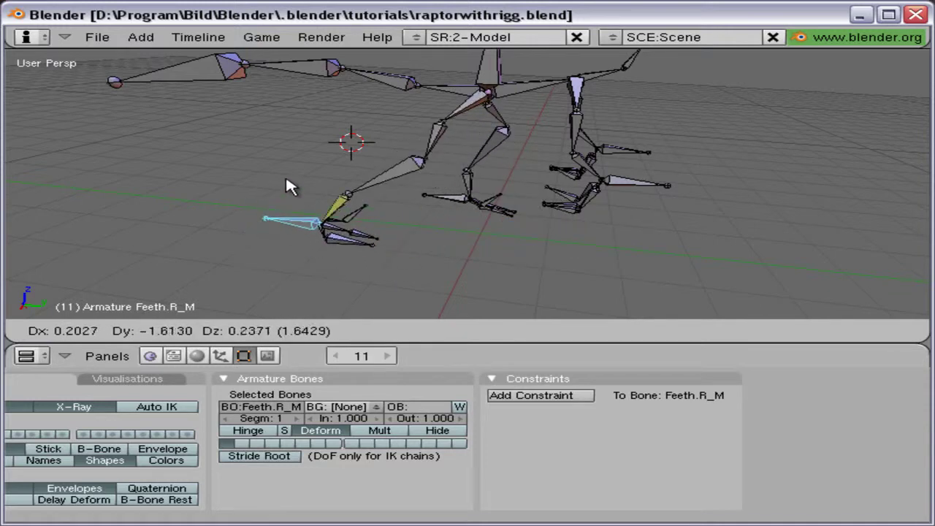
{"action": "right_click", "coordinate": [659, 122]}
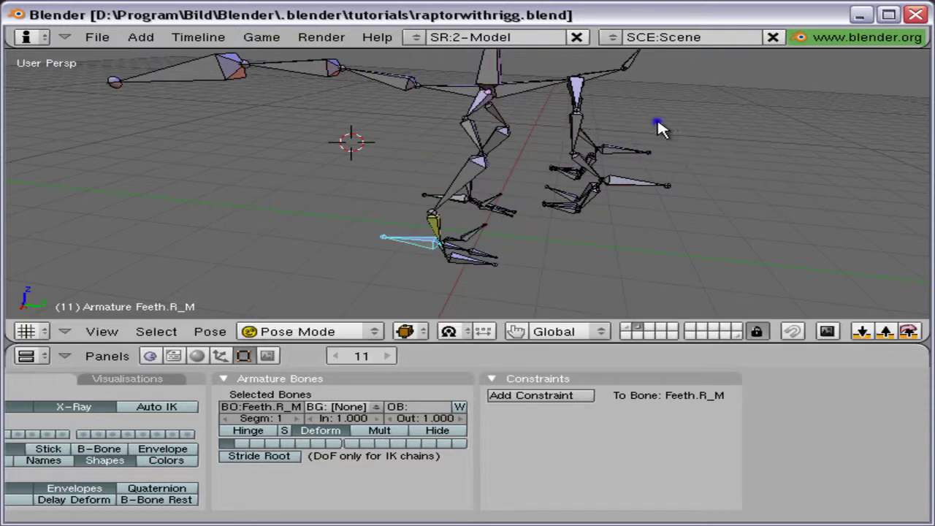
Check the name of the left heel bone Feeth.L_M, and add an IK Solver constraint to Leg3.L.
{"action": "middle_click_drag", "start_coordinate": [440, 205], "coordinate": [403, 204]}
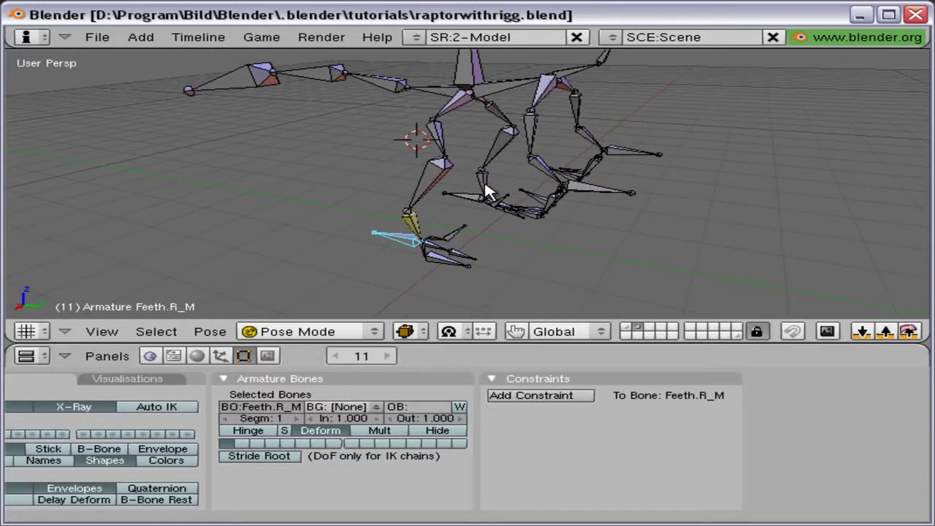
{"action": "right_click", "coordinate": [487, 190]}
{"action": "right_click", "coordinate": [467, 198]}
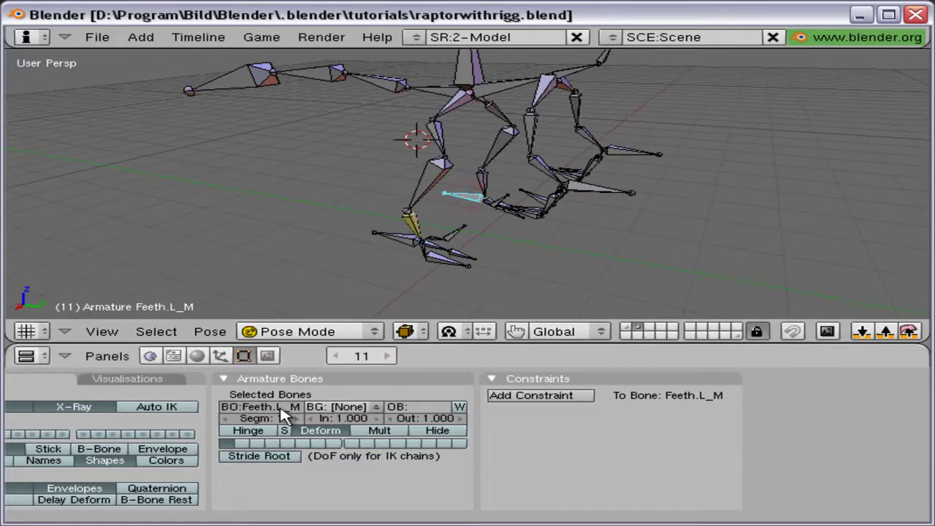
{"action": "key", "text": "a"}
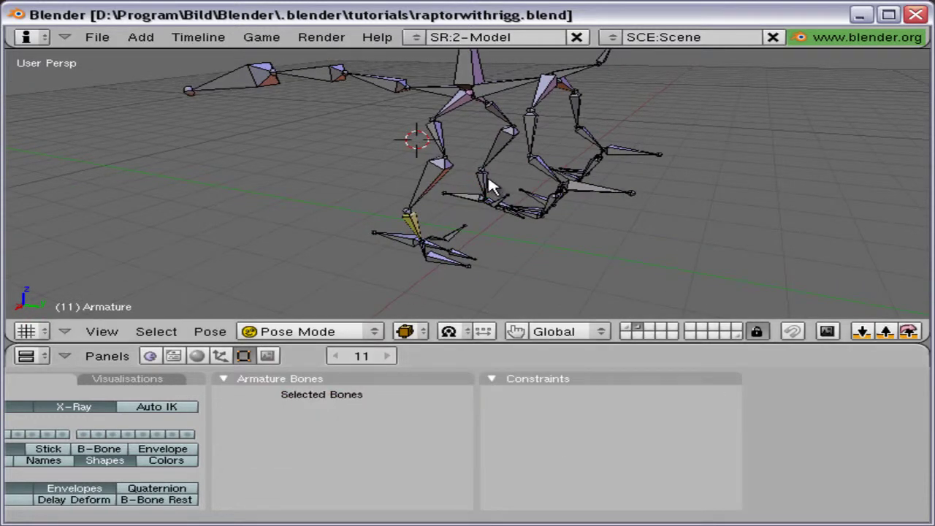
{"action": "right_click", "coordinate": [480, 175]}
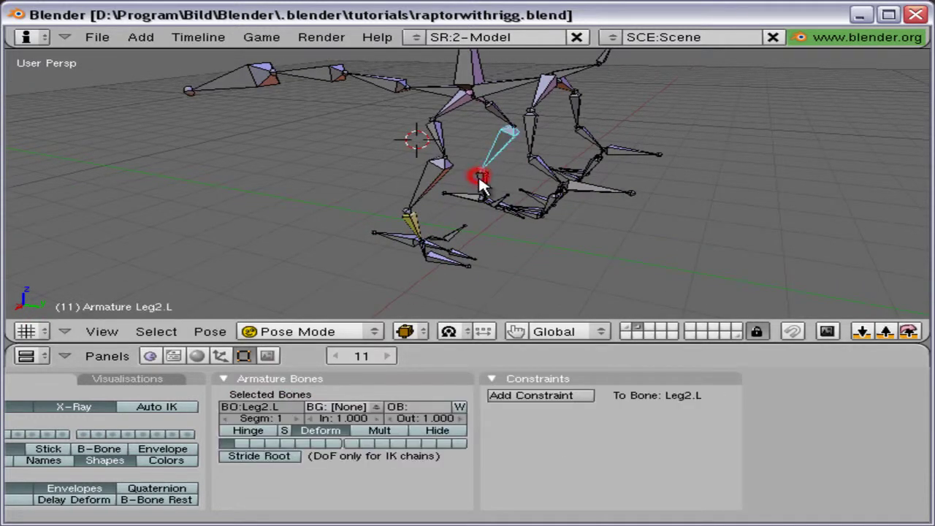
{"action": "left_click", "coordinate": [536, 395]}
{"action": "left_click", "coordinate": [534, 158]}
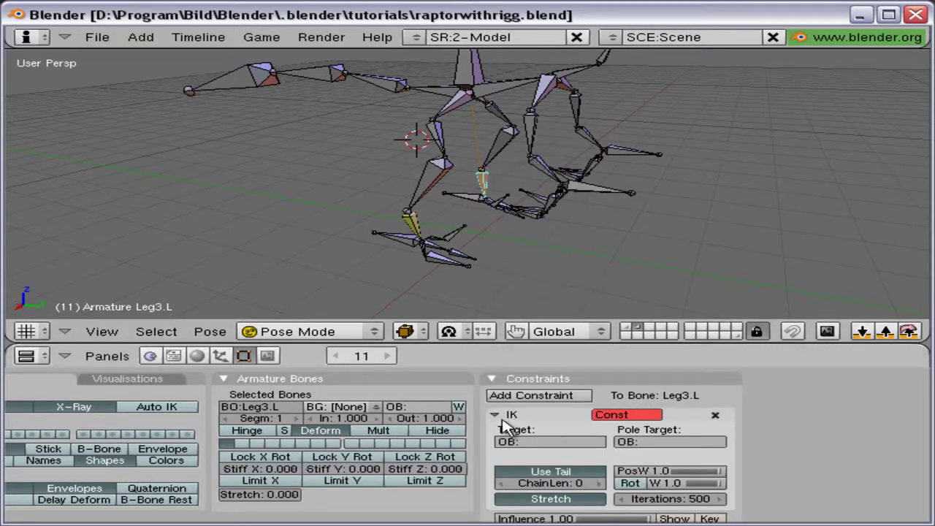
Target Leg3.L's IK constraint to the object Armature and the bone Feeth.L_M, and increase its chain length.
{"action": "left_click", "coordinate": [537, 442]}
{"action": "key", "text": "Return"}
{"action": "left_click", "coordinate": [535, 453]}
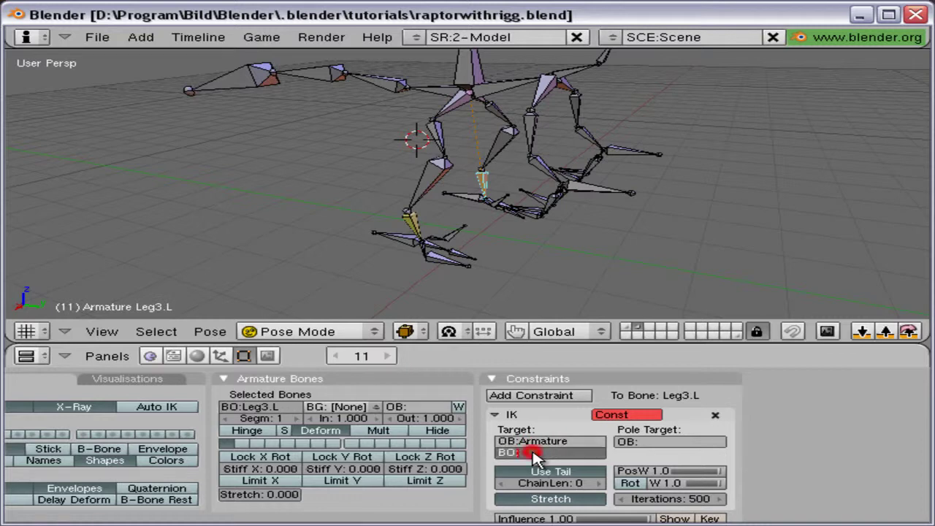
{"action": "key", "text": "Return"}
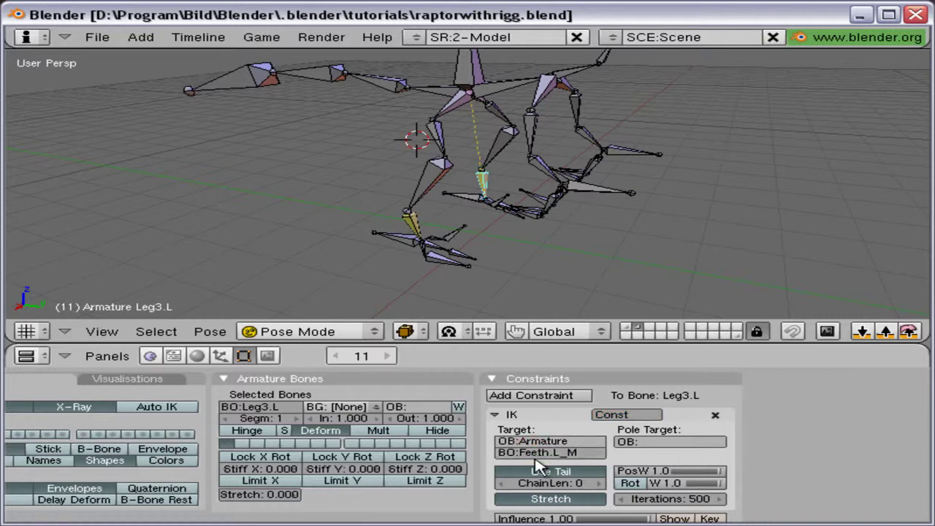
{"action": "left_click", "coordinate": [601, 484]}
{"action": "left_click", "coordinate": [601, 484]}
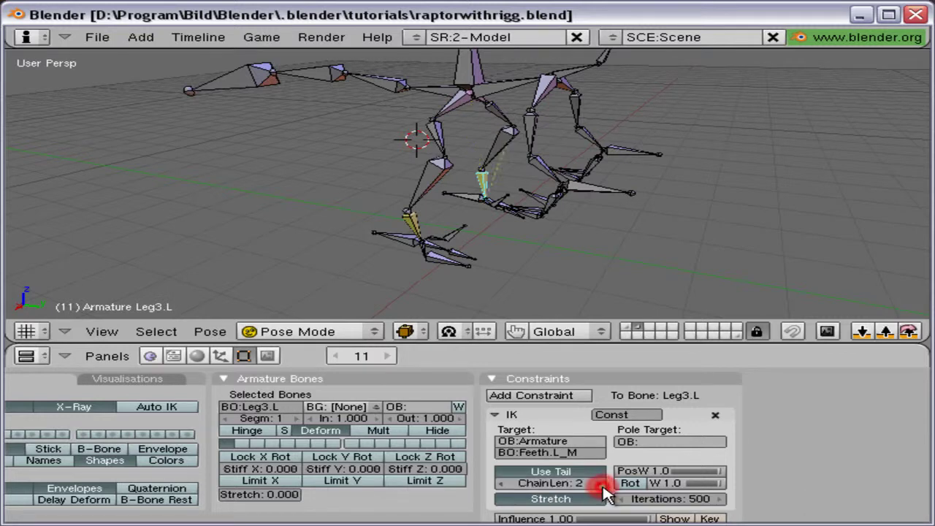
Try moving the heel bone Feeth.L_M to test the left leg's IK, cancel the move, and deselect the bone.
{"action": "right_click", "coordinate": [461, 201]}
{"action": "key", "text": "g"}
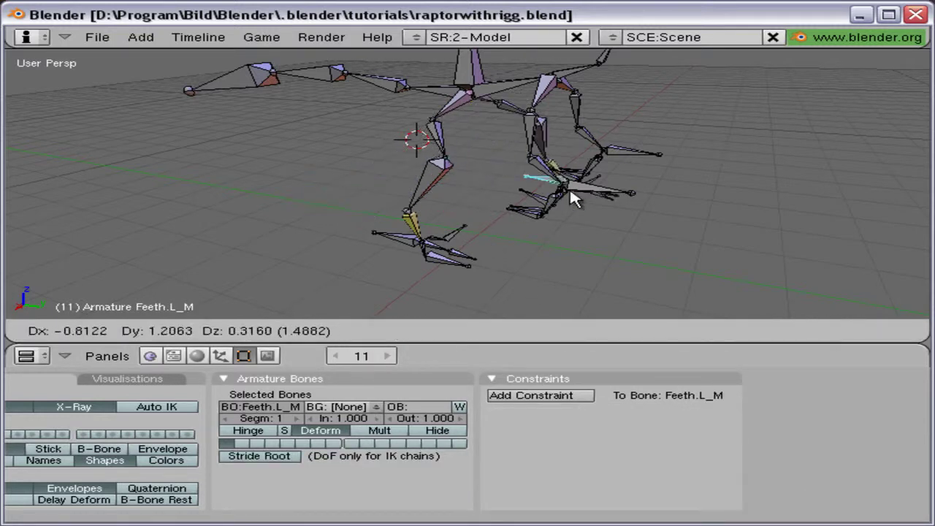
{"action": "right_click", "coordinate": [288, 157]}
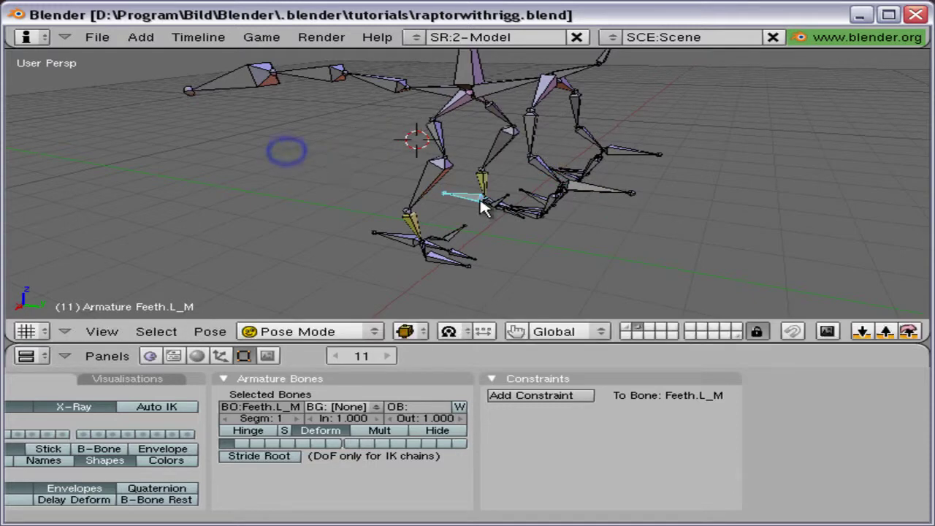
{"action": "key", "text": "a"}
Check the name of the right wrist bone Hand.R_M, and add an IK Solver constraint to Arm2.R.
{"action": "middle_click_drag", "start_coordinate": [525, 175], "coordinate": [468, 191]}
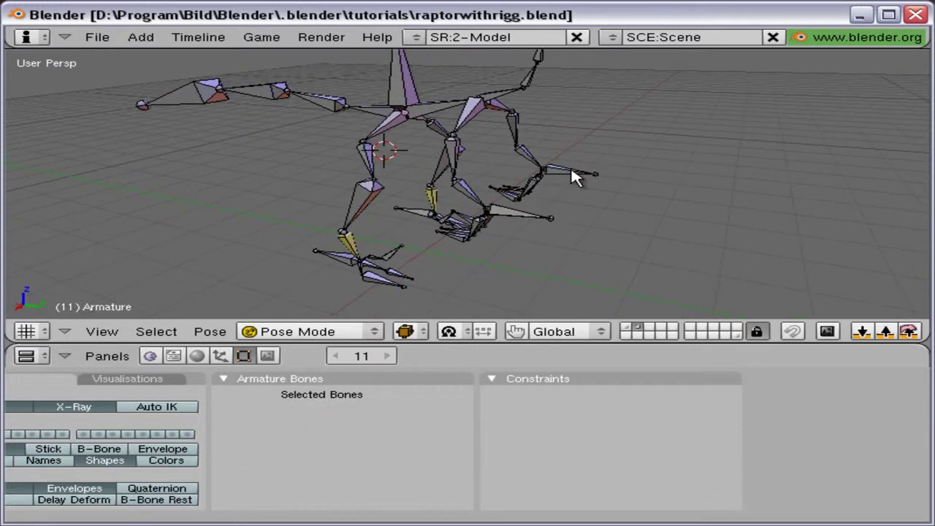
{"action": "middle_click_drag", "start_coordinate": [574, 178], "coordinate": [471, 168]}
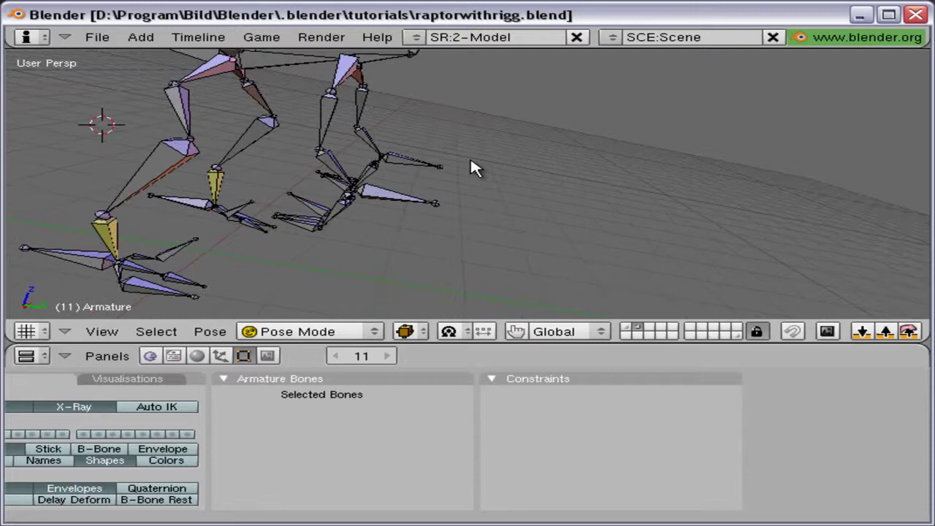
{"action": "middle_click_drag", "start_coordinate": [367, 154], "coordinate": [367, 177]}
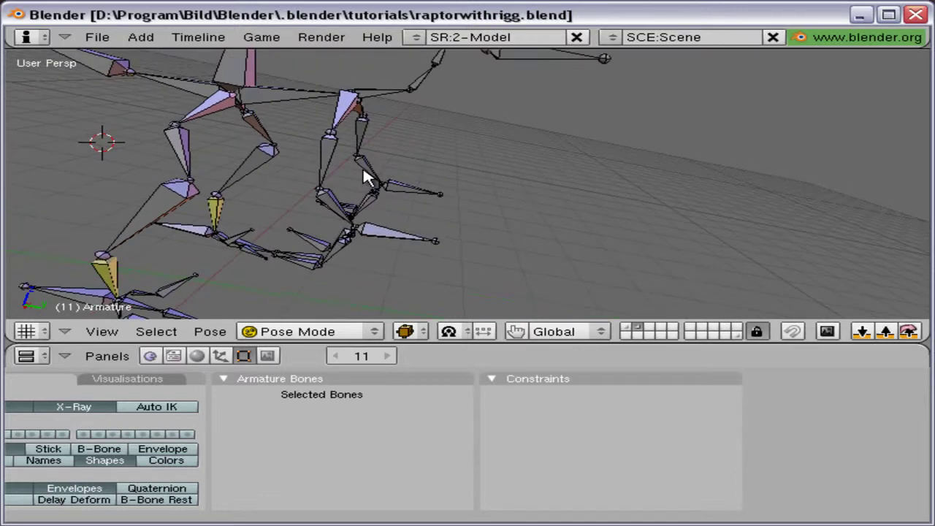
{"action": "right_click", "coordinate": [380, 244]}
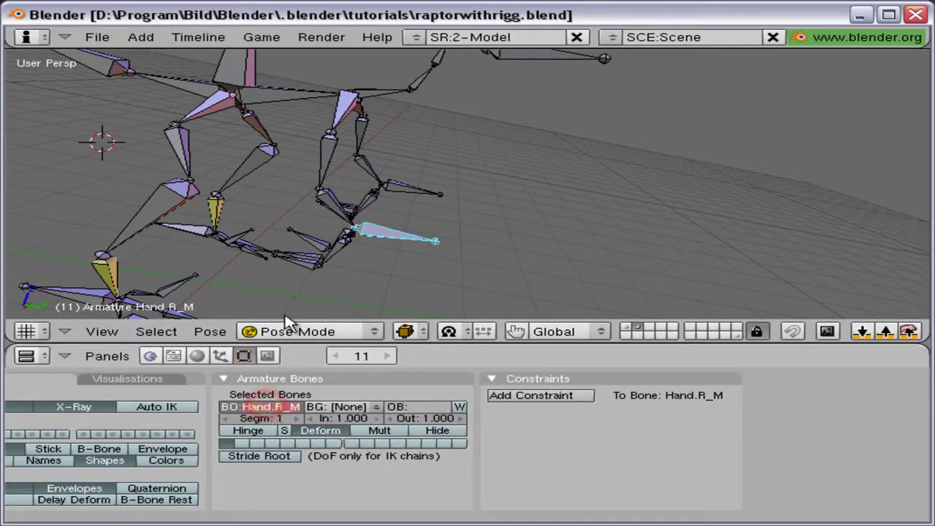
{"action": "right_click", "coordinate": [323, 197]}
{"action": "right_click", "coordinate": [330, 202]}
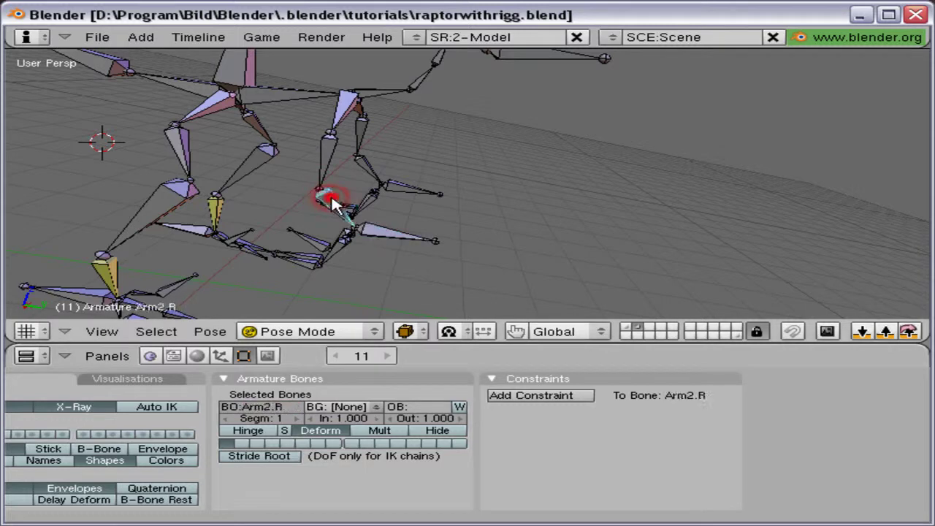
{"action": "left_click", "coordinate": [530, 395]}
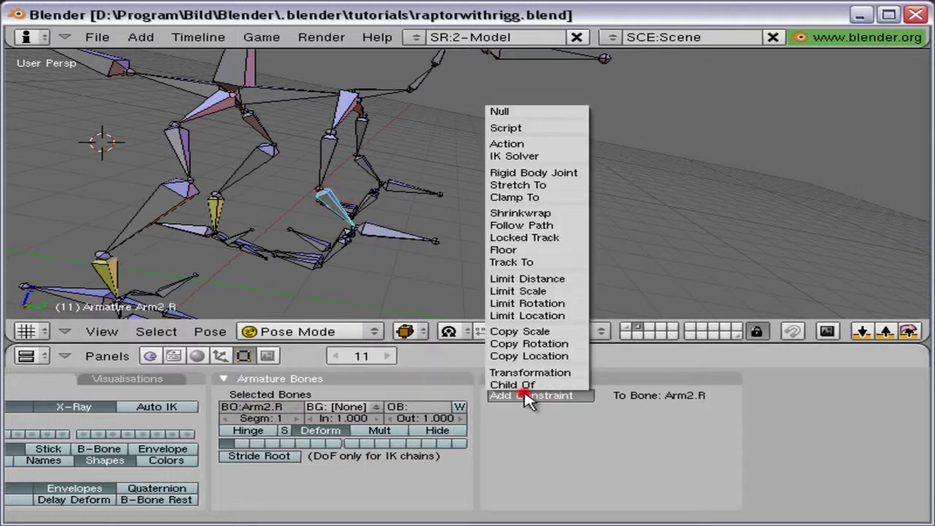
{"action": "left_click", "coordinate": [528, 155]}
Set the target of Arm2.R's IK constraint to the object Armature and the bone Hand.R_M.
{"action": "left_click", "coordinate": [536, 444]}
{"action": "type", "text": "Armatur"}
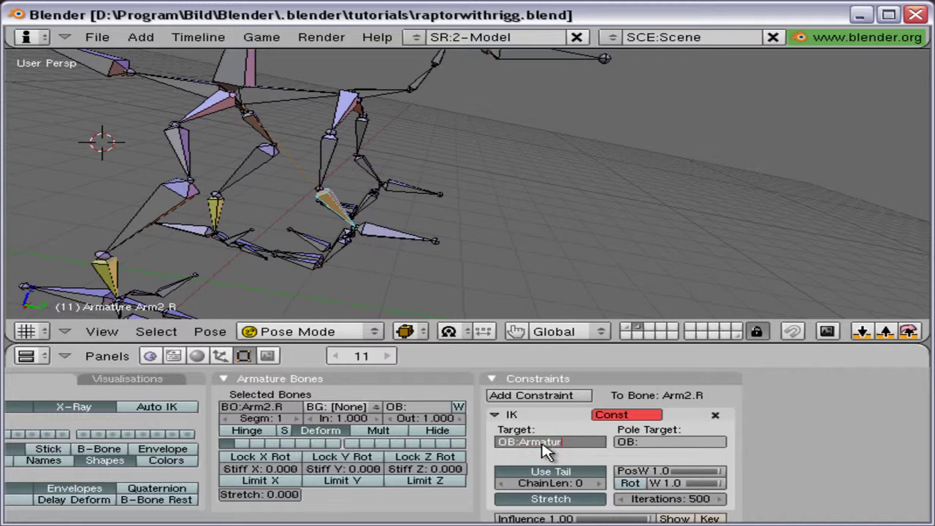
{"action": "type", "text": "e"}
{"action": "key", "text": "Return"}
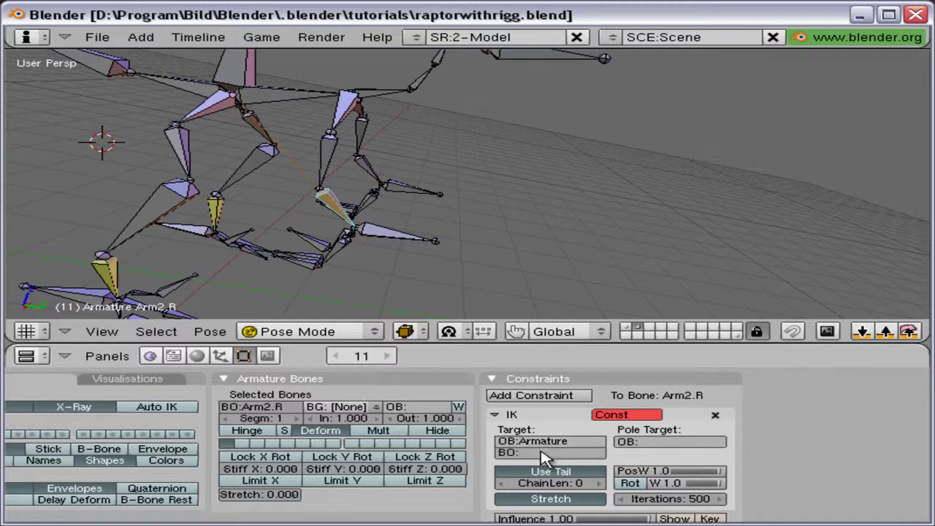
{"action": "left_click", "coordinate": [549, 453]}
{"action": "type", "text": "Hand.R_M"}
{"action": "key", "text": "Return"}
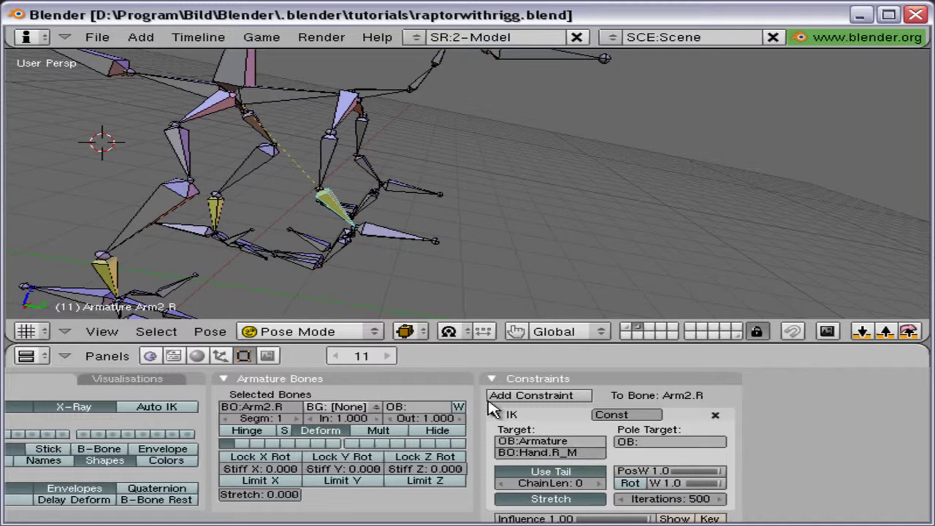
Examine the right arm's bone chain through Arm1.R and Shoulder.R, and reselect Arm2.R to view its IK settings.
{"action": "key", "text": "a"}
{"action": "middle_click_drag", "start_coordinate": [344, 207], "coordinate": [292, 226]}
{"action": "right_click", "coordinate": [248, 228]}
{"action": "right_click", "coordinate": [281, 223]}
{"action": "right_click", "coordinate": [265, 189]}
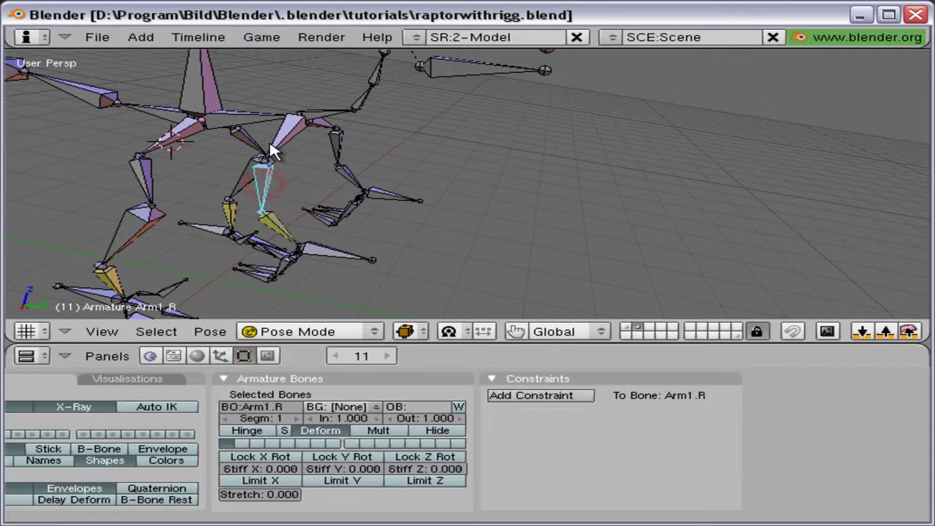
{"action": "middle_click_drag", "start_coordinate": [271, 151], "coordinate": [296, 232]}
{"action": "right_click", "coordinate": [292, 186]}
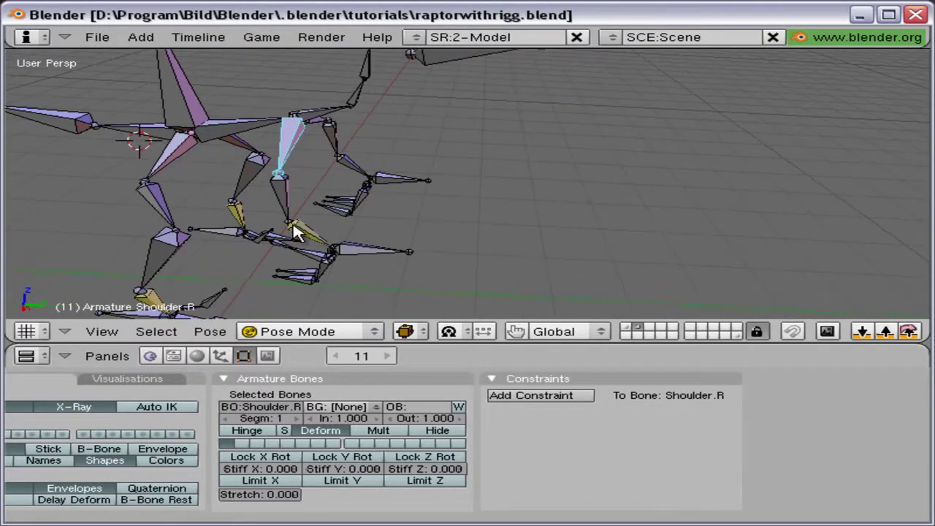
{"action": "right_click", "coordinate": [315, 240]}
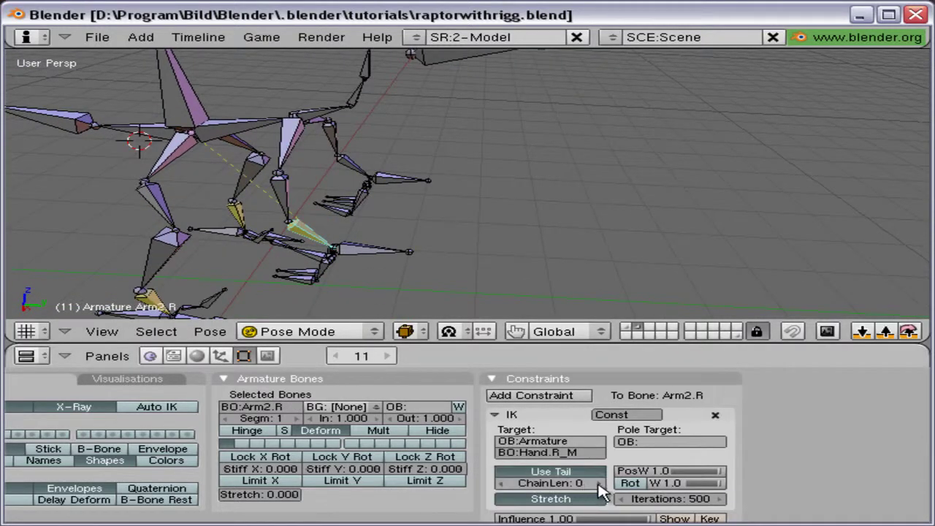
Check the name of the left wrist bone Hand.L_M, and add an IK Solver constraint to Arm2.L.
{"action": "right_click", "coordinate": [409, 181]}
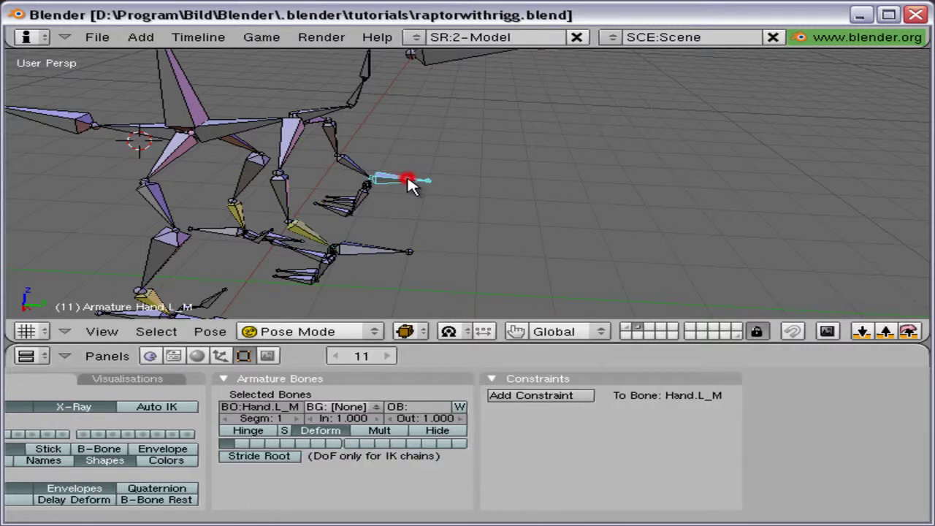
{"action": "left_click", "coordinate": [259, 406]}
{"action": "right_click", "coordinate": [355, 161]}
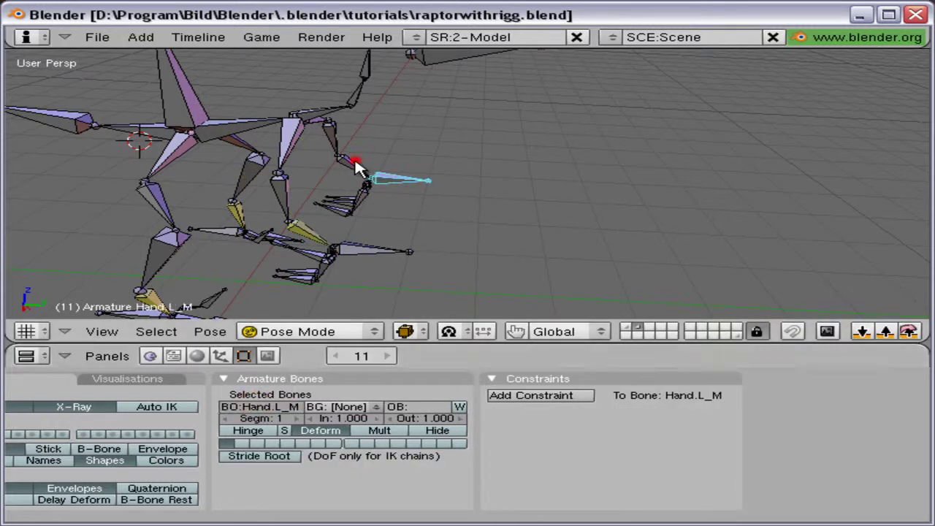
{"action": "right_click", "coordinate": [353, 168]}
{"action": "left_click", "coordinate": [525, 398]}
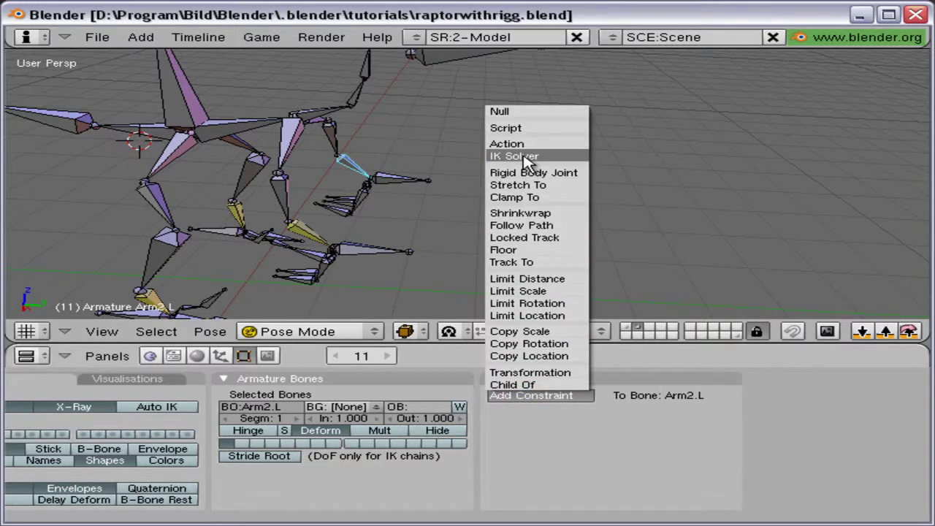
{"action": "left_click", "coordinate": [528, 155]}
Target Arm2.L's IK constraint to the object Armature and the bone Hand.L_M, with a chain length of 3.
{"action": "left_click", "coordinate": [525, 442]}
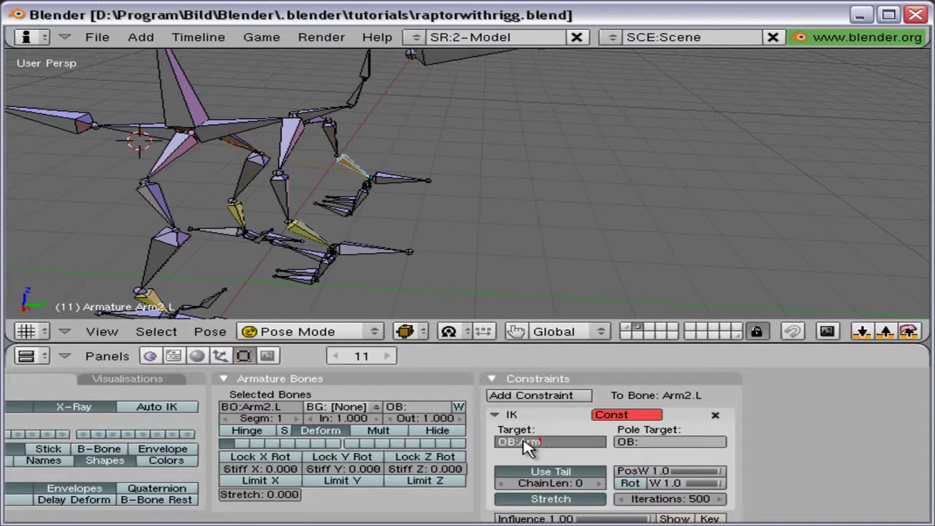
{"action": "type", "text": "Armature"}
{"action": "key", "text": "Return"}
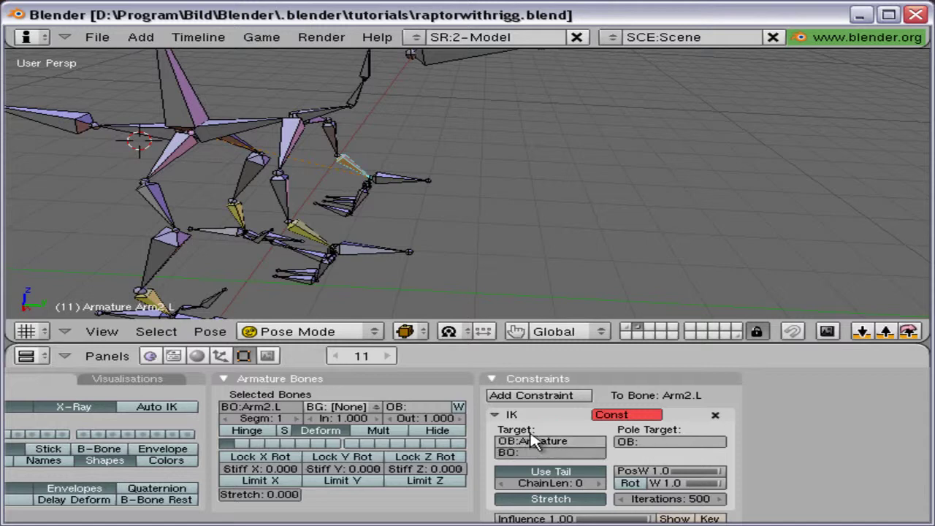
{"action": "left_click", "coordinate": [539, 453]}
{"action": "type", "text": "Hand.L_M"}
{"action": "key", "text": "Return"}
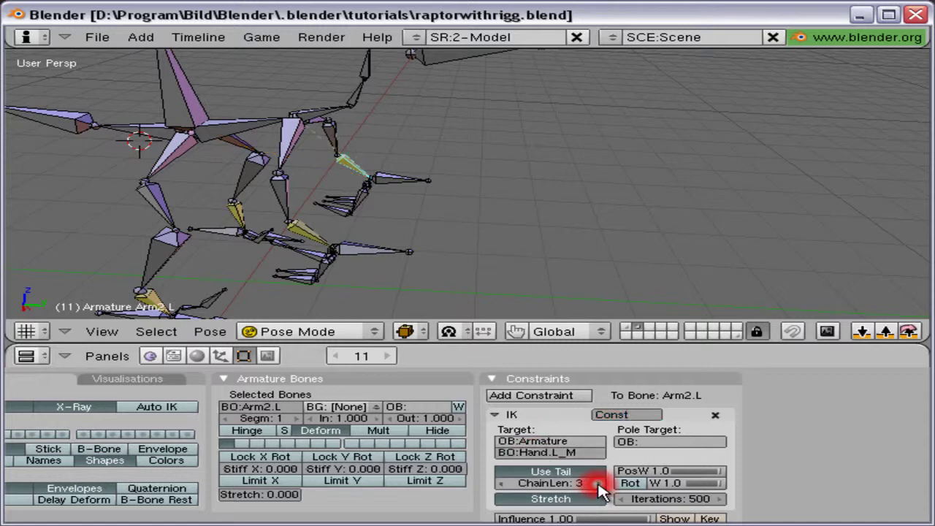
Maximise the 3D view and test the left arm's IK by moving and rotating the wrist bone Hand.L_M.
{"action": "key", "text": "ctrl+Up"}
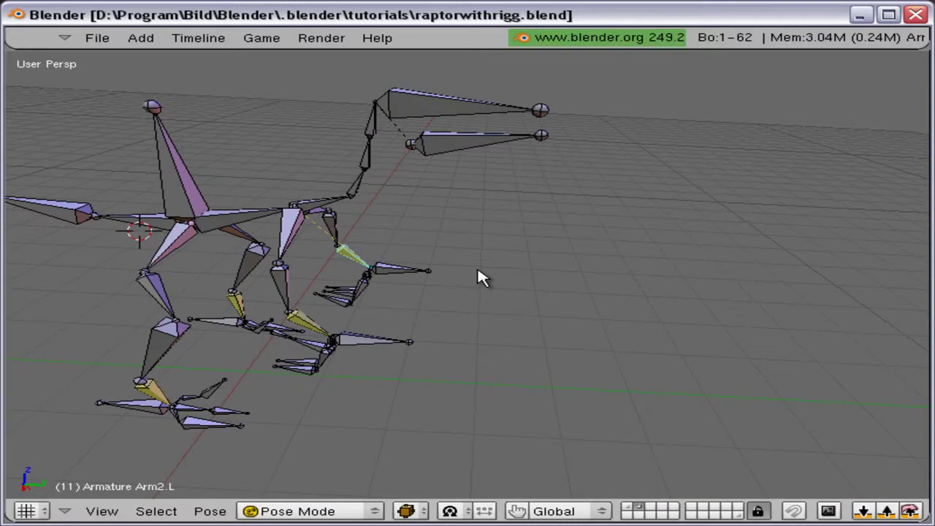
{"action": "right_click", "coordinate": [388, 276]}
{"action": "key", "text": "g"}
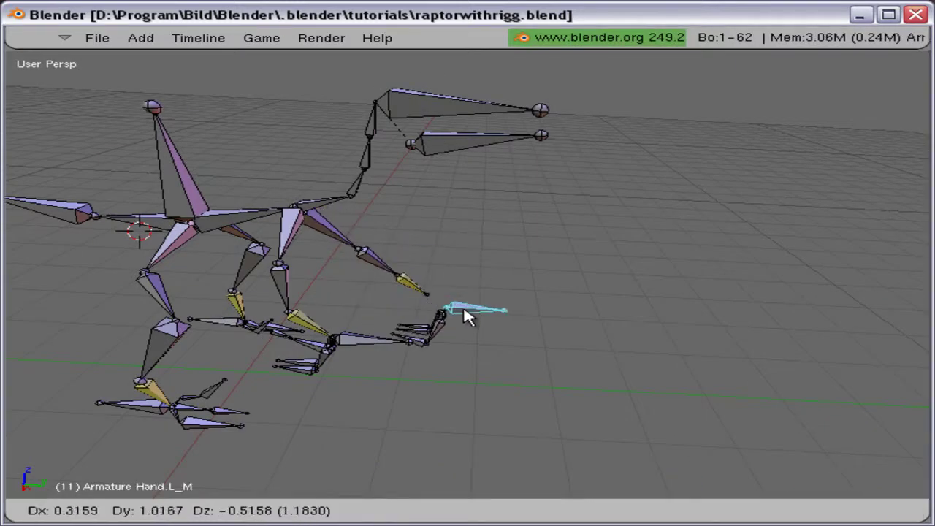
{"action": "left_click", "coordinate": [374, 265]}
{"action": "key", "text": "r"}
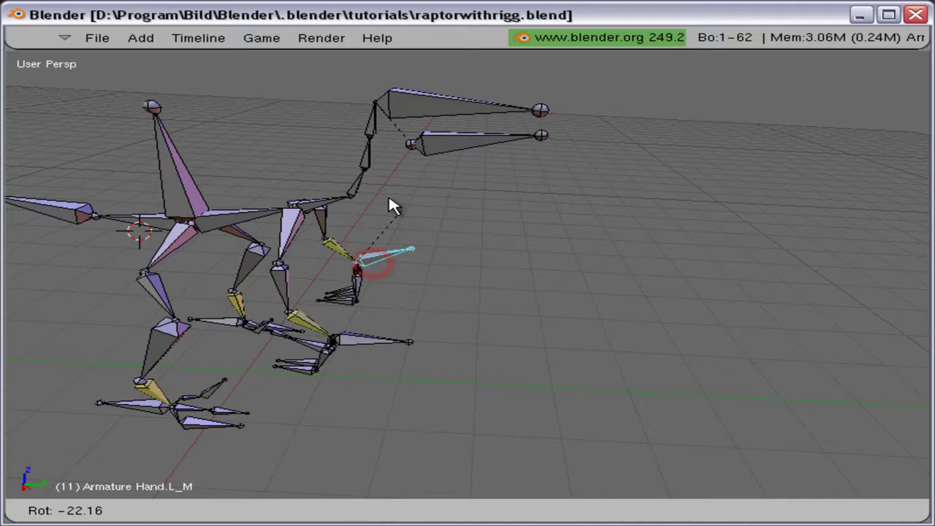
{"action": "left_click", "coordinate": [432, 236]}
Test the left hand's movement by rotating the bones Hand4.L and Hand3.L.
{"action": "right_click", "coordinate": [330, 281]}
{"action": "key", "text": "r"}
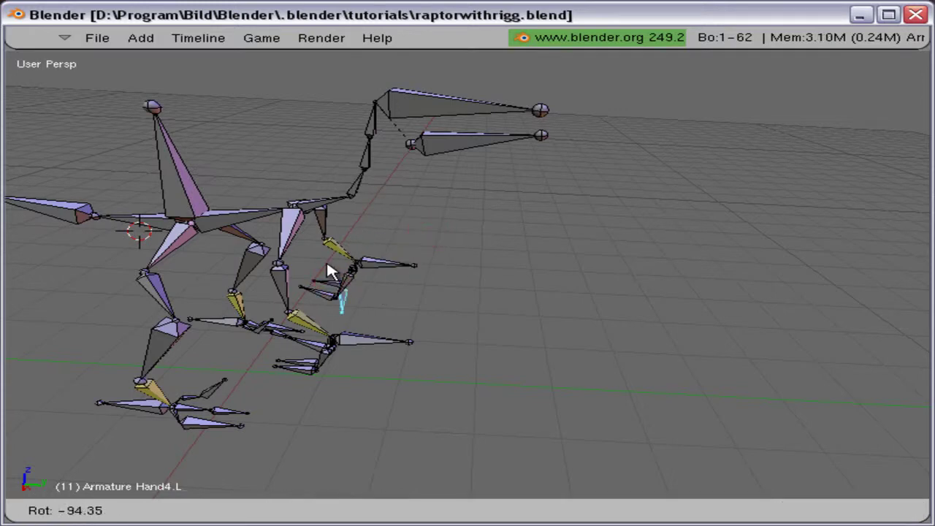
{"action": "left_click", "coordinate": [331, 270]}
{"action": "right_click", "coordinate": [327, 267]}
{"action": "key", "text": "r"}
{"action": "left_click", "coordinate": [400, 274]}
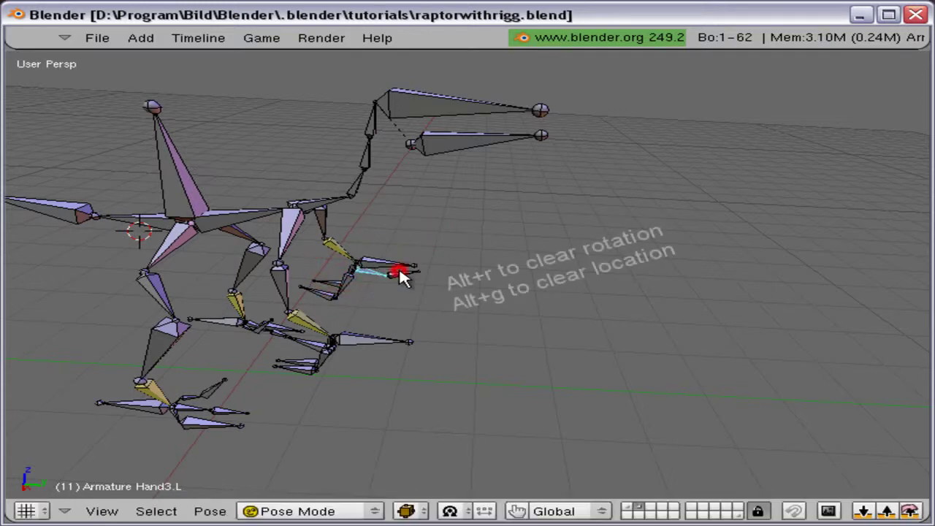
Clear the rotation and location of all bones in the armature, and deselect them.
{"action": "key", "text": "a"}
{"action": "key", "text": "alt+r"}
{"action": "left_click", "coordinate": [397, 273]}
{"action": "key", "text": "alt+g"}
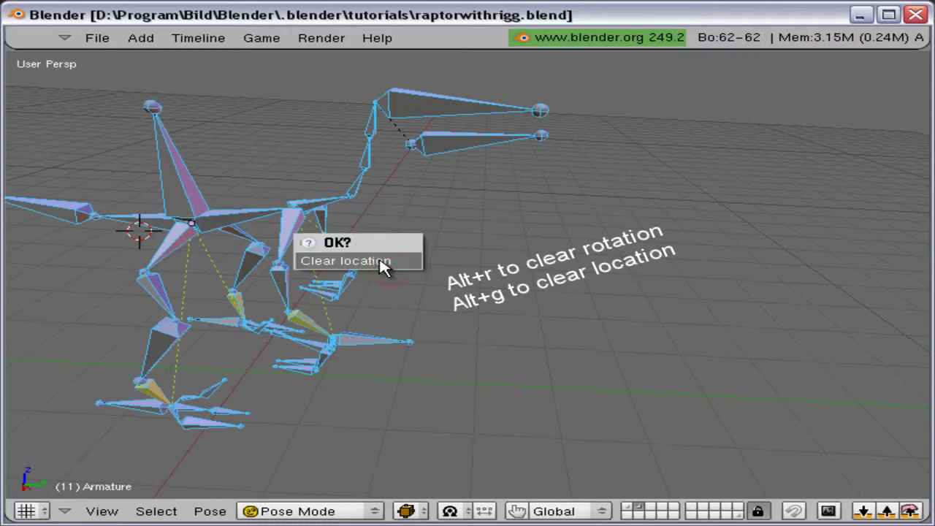
{"action": "left_click", "coordinate": [384, 263]}
{"action": "key", "text": "a"}
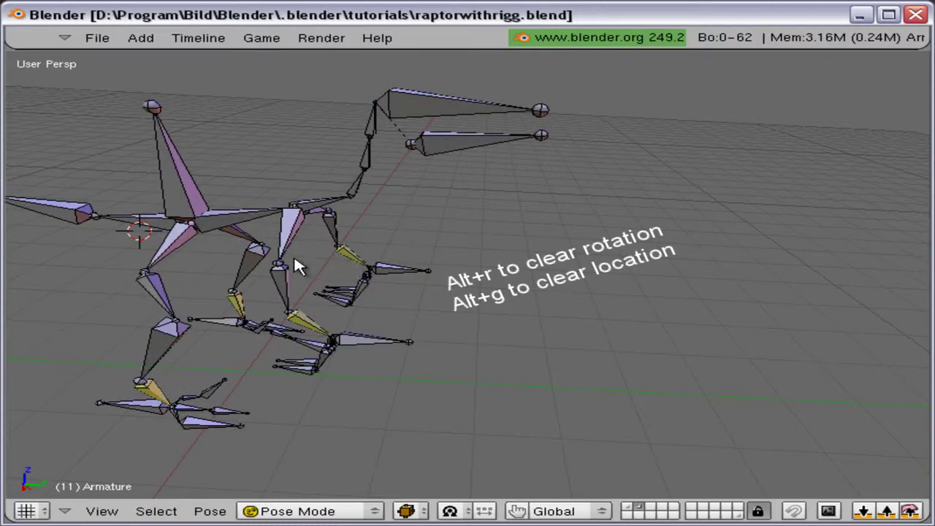
Display the raptor mesh's layer together with the armature's layer.
{"action": "middle_click_drag", "start_coordinate": [298, 266], "coordinate": [466, 245]}
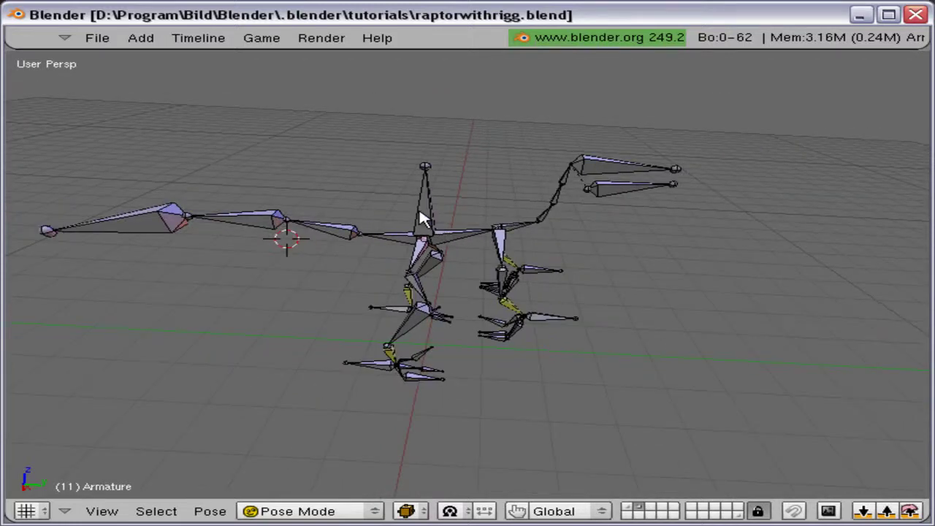
{"action": "key", "text": "KP_3"}
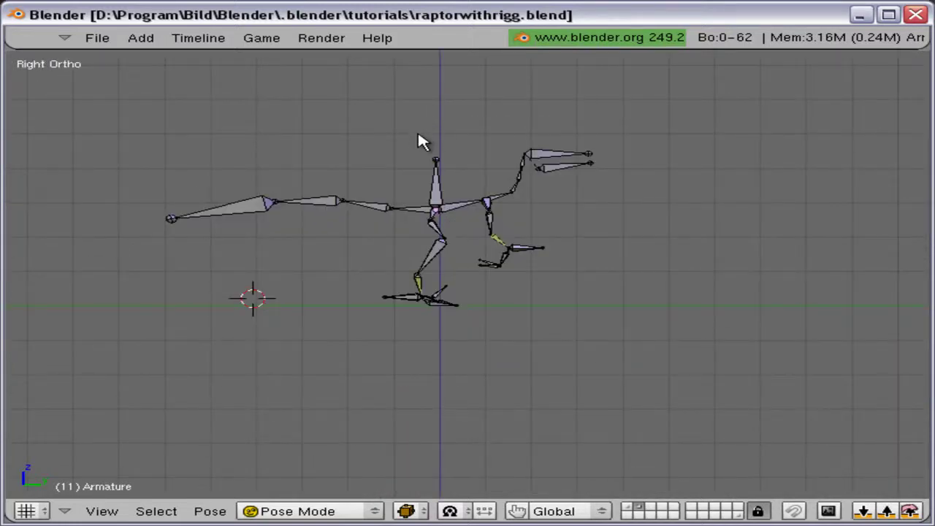
{"action": "key", "text": "shift+1"}
{"action": "scroll", "coordinate": [419, 138], "scroll_direction": "up", "scroll_amount": 10, "text": "shift"}
{"action": "key", "text": "ctrl+z"}
{"action": "scroll", "coordinate": [447, 345], "scroll_direction": "down", "scroll_amount": 2}
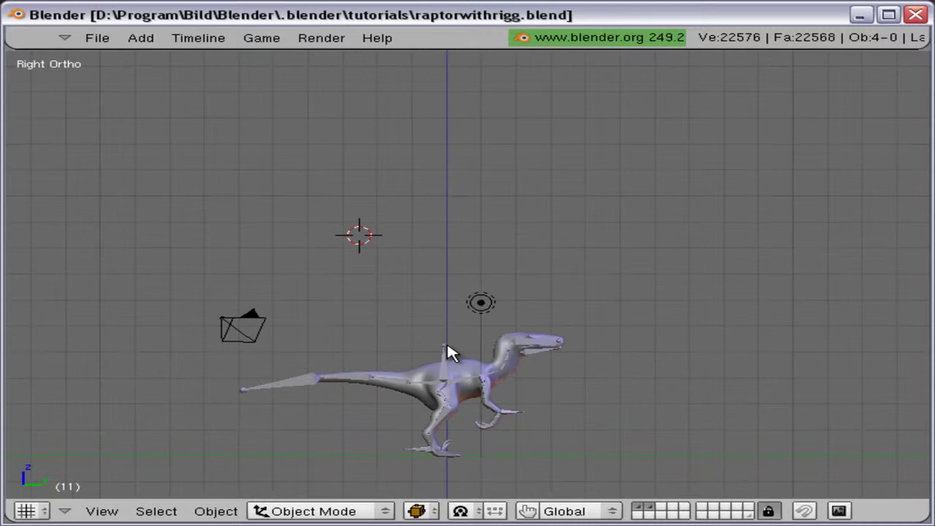
{"action": "scroll", "coordinate": [461, 307], "scroll_direction": "down", "scroll_amount": 3, "text": "shift"}
{"action": "middle_click_drag", "start_coordinate": [487, 243], "coordinate": [441, 301]}
{"action": "scroll", "coordinate": [441, 316], "scroll_direction": "up", "scroll_amount": 2}
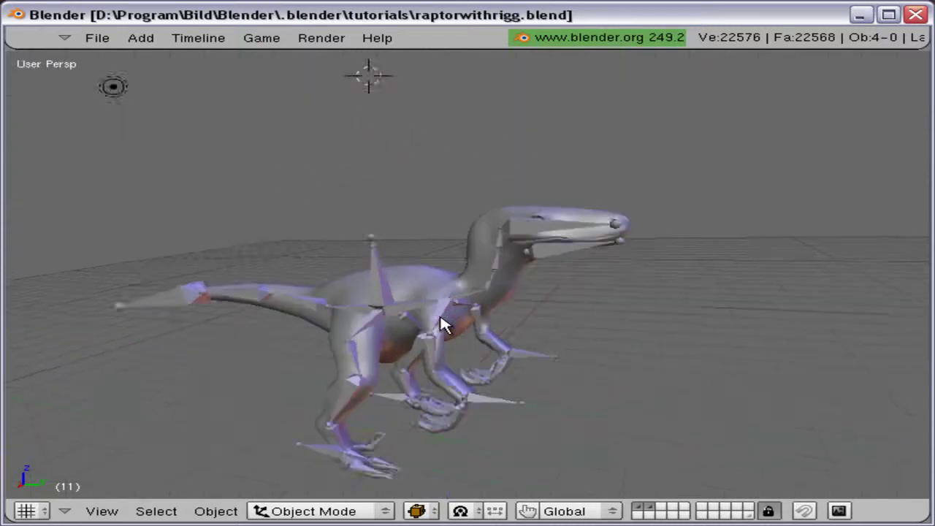
{"action": "scroll", "coordinate": [438, 326], "scroll_direction": "up", "scroll_amount": 1}
Select the armature through its MASTER bone and switch it from Pose Mode to Object Mode.
{"action": "right_click", "coordinate": [374, 305]}
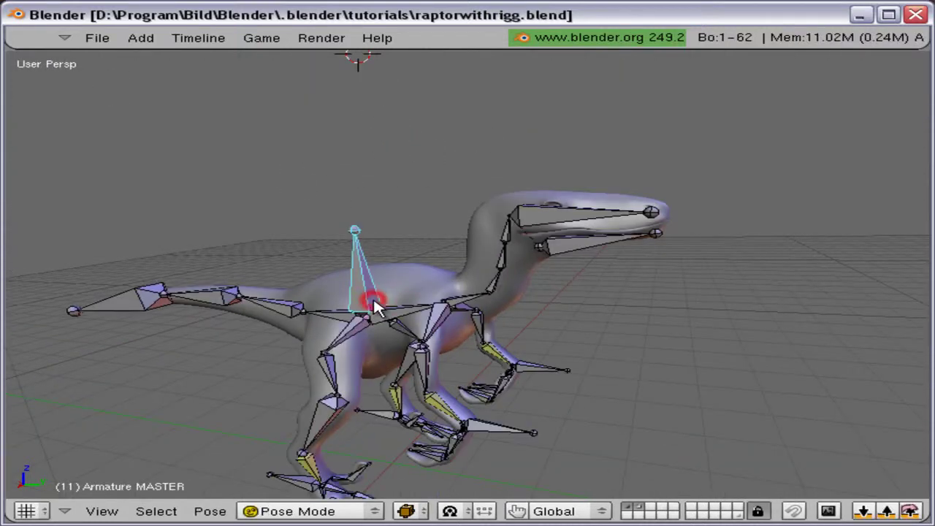
{"action": "key", "text": "Tab"}
{"action": "key", "text": "Tab"}
{"action": "key", "text": "ctrl+Tab"}
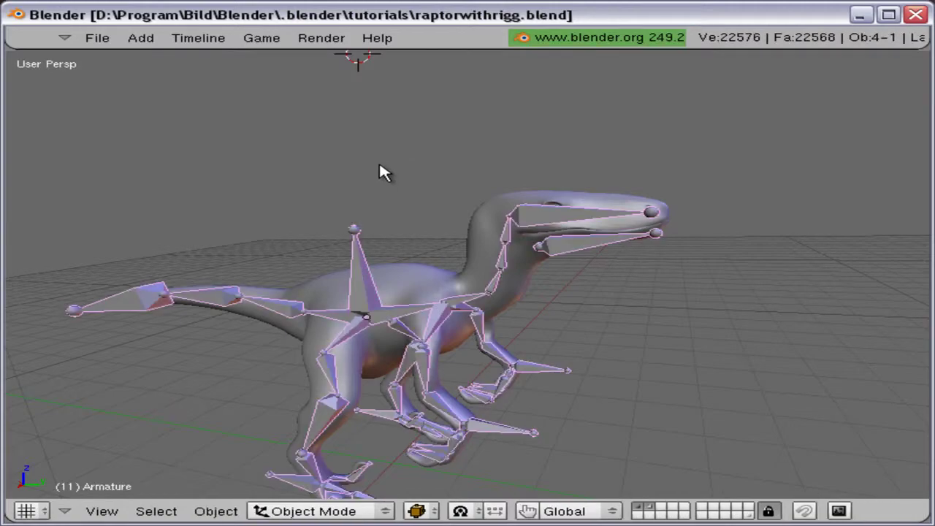